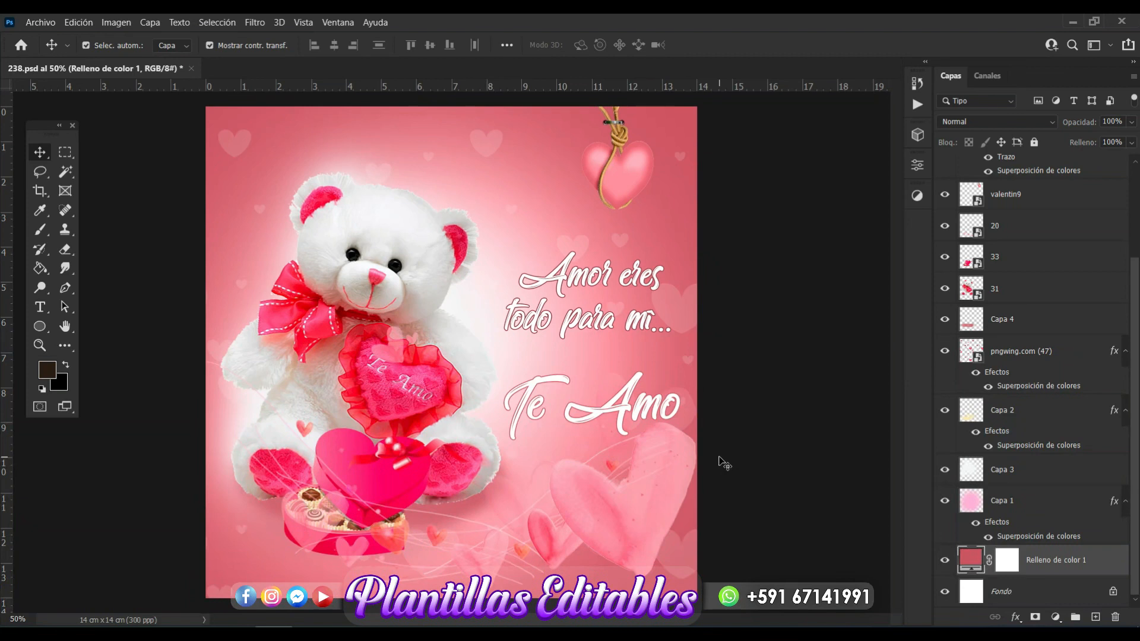
Create a new 14 x 14 cm document at 300 pixels per inch, RGB colour, with a white background
click(45, 23)
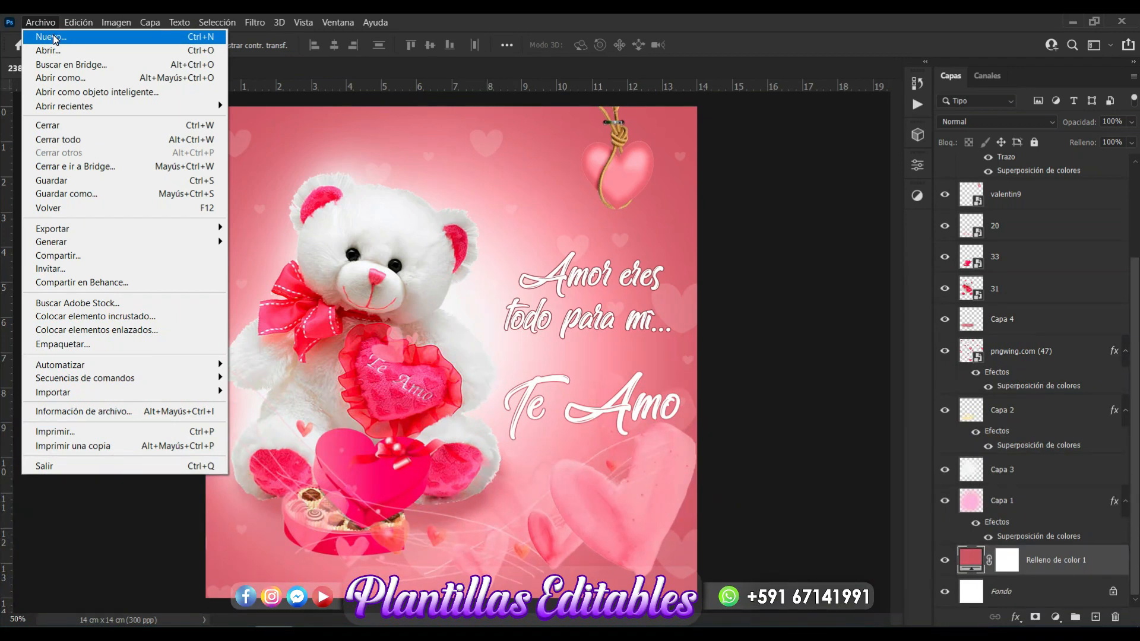
click(52, 37)
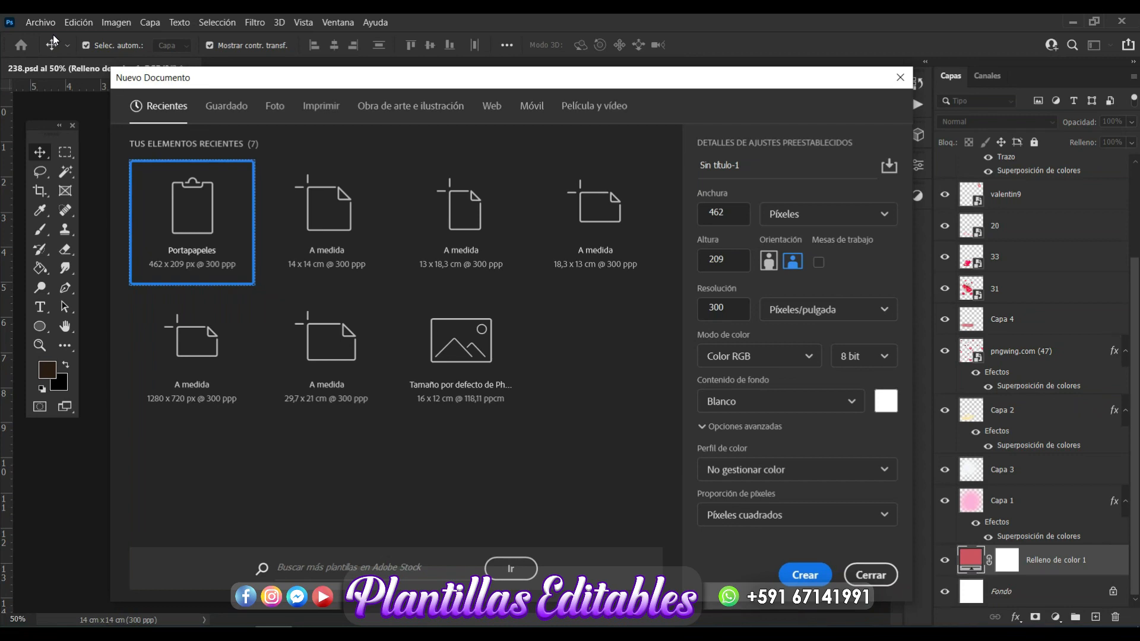
click(291, 231)
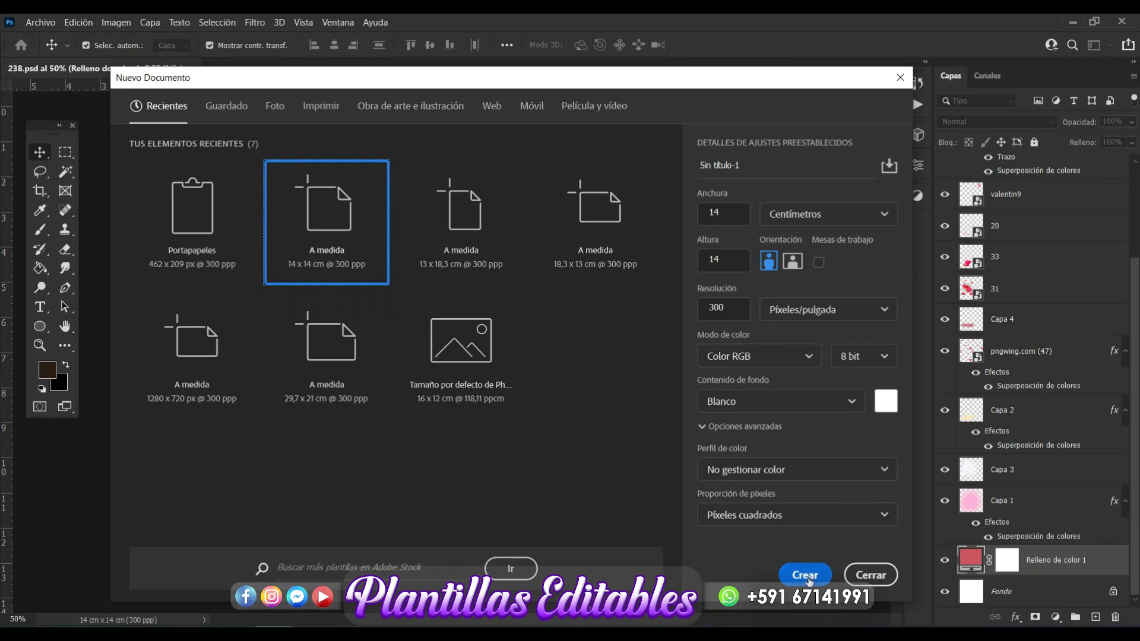
click(805, 575)
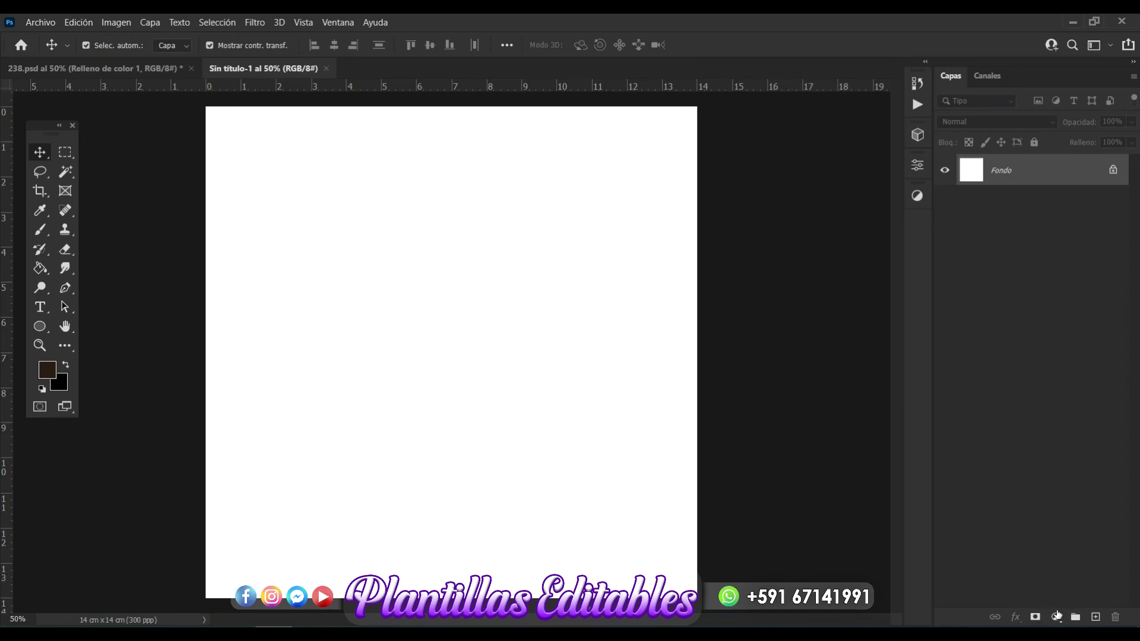
Add a solid colour fill layer above the background with the colour #b45562
click(1057, 617)
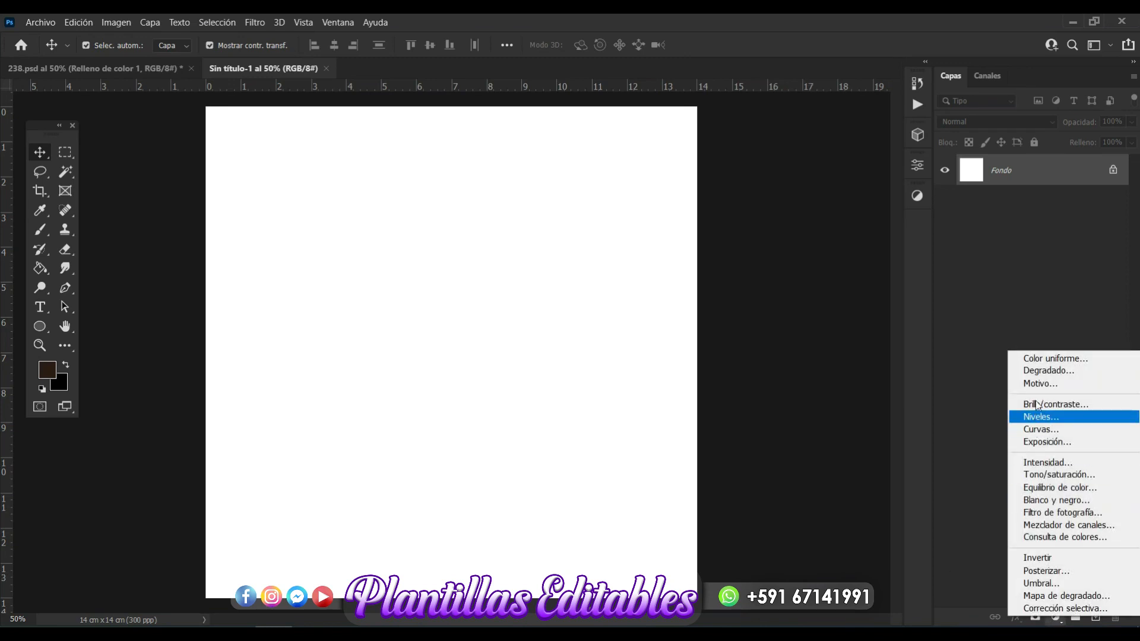
click(1034, 359)
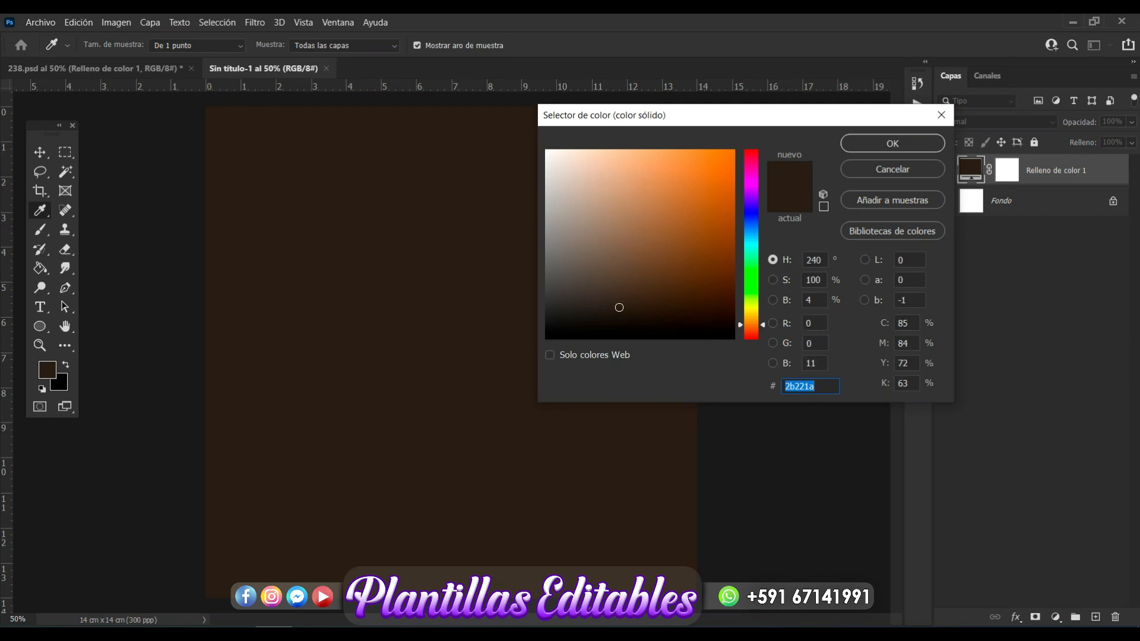
text(b)
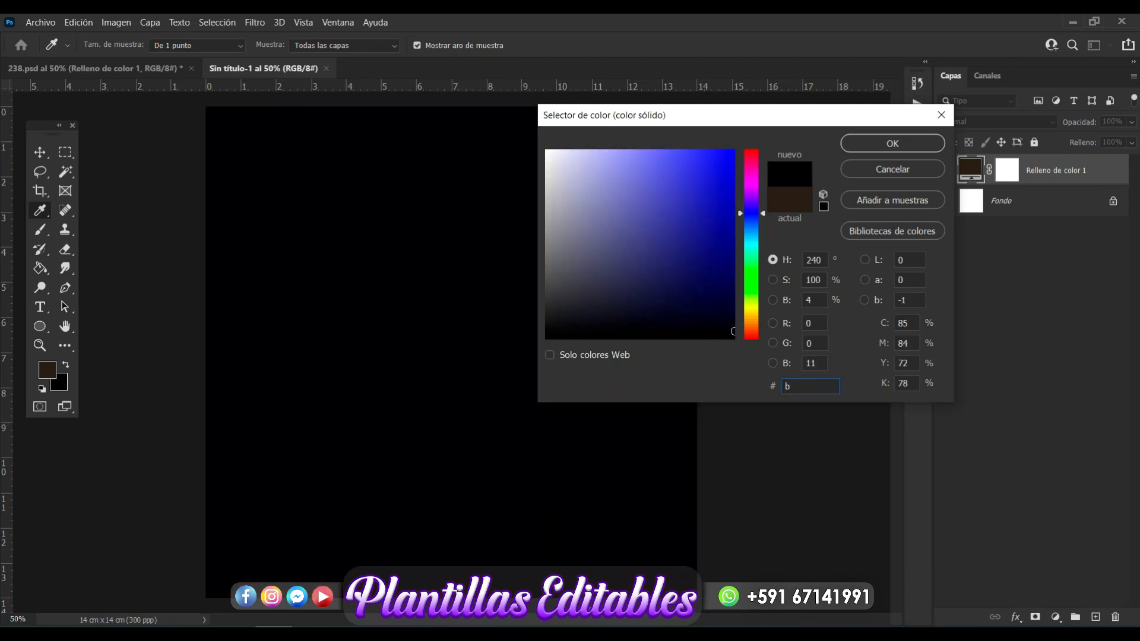
text(455)
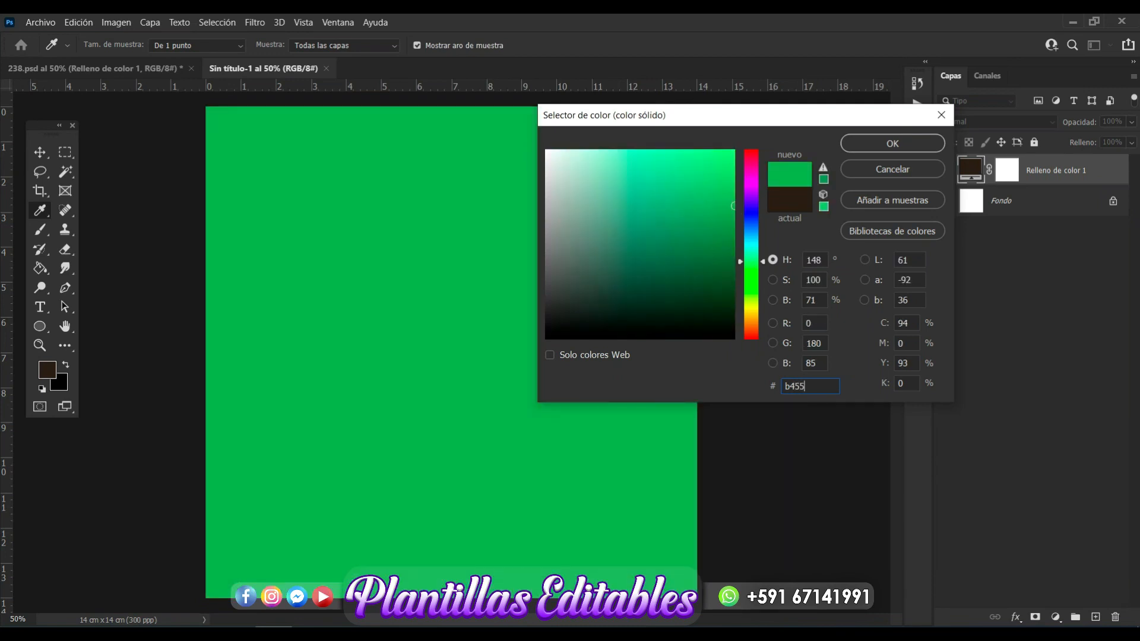
text(62)
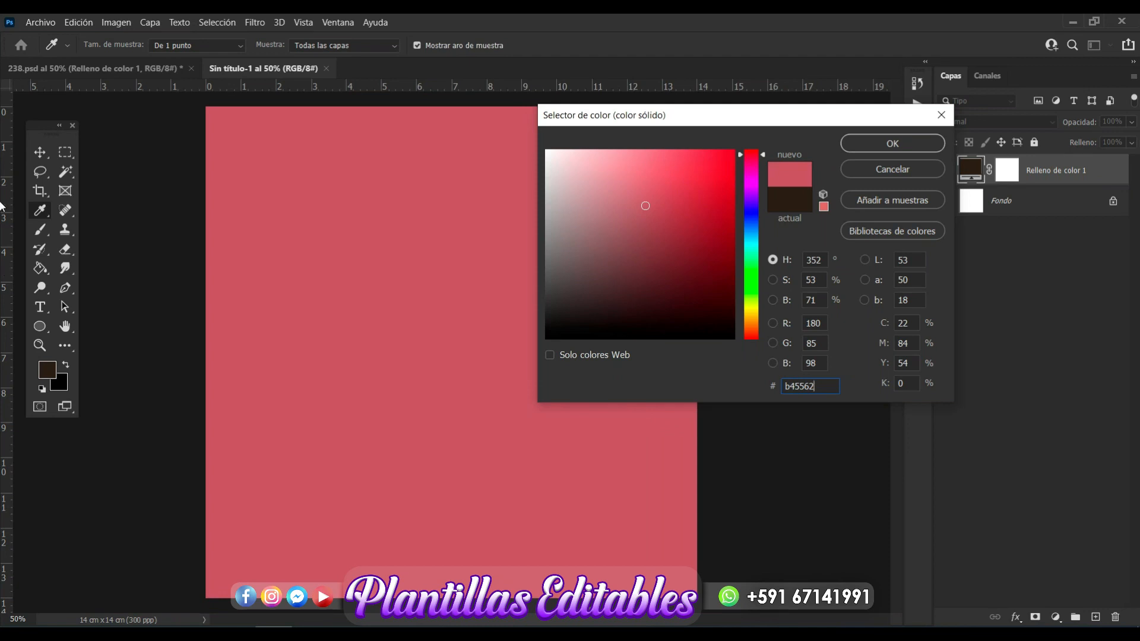
click(914, 142)
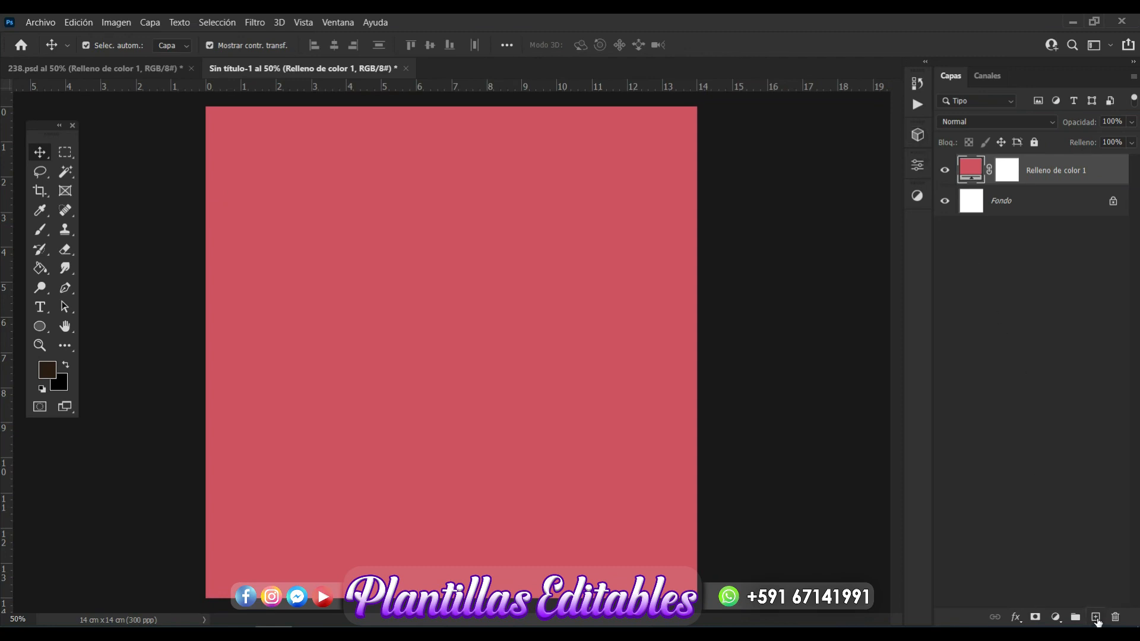
Add an empty layer above the colour fill and set the Brush size to 1500 px
click(1096, 617)
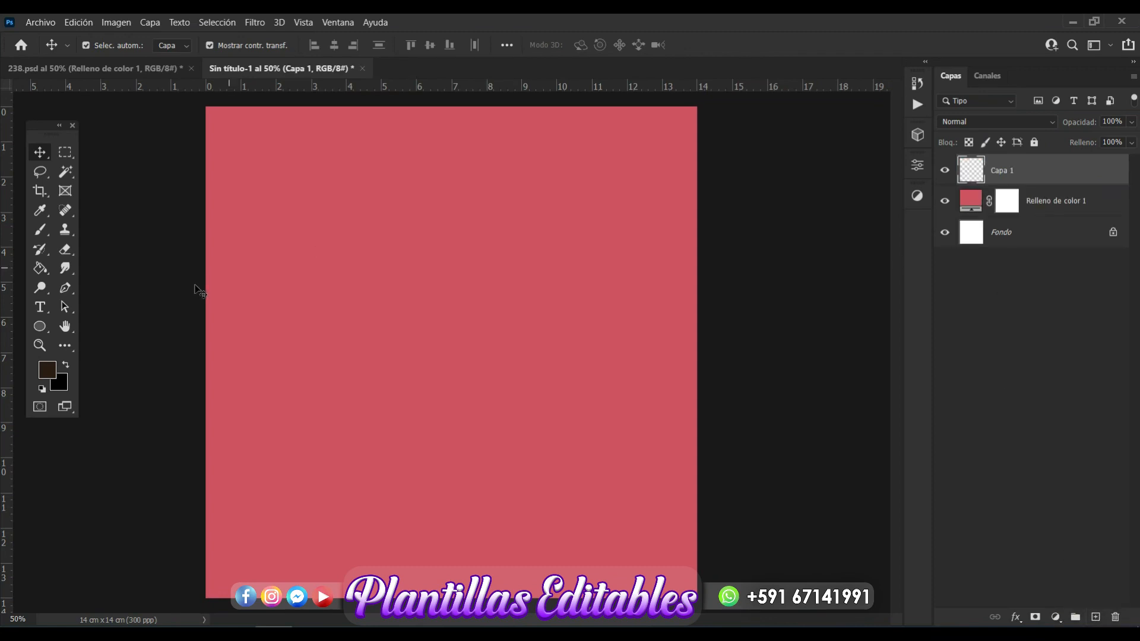
click(42, 232)
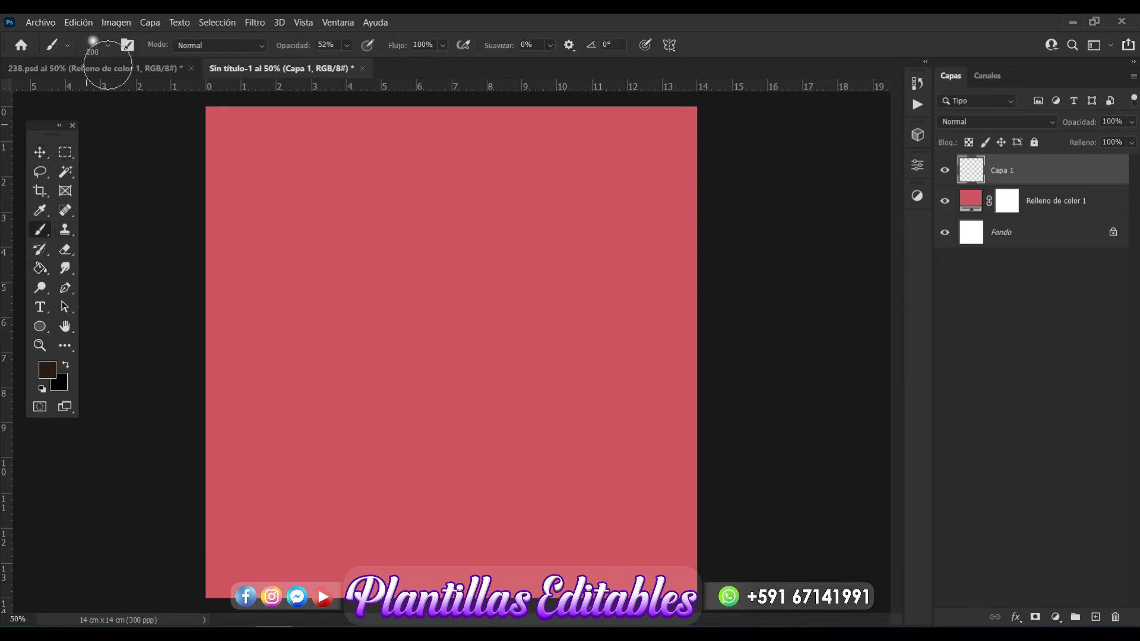
click(108, 45)
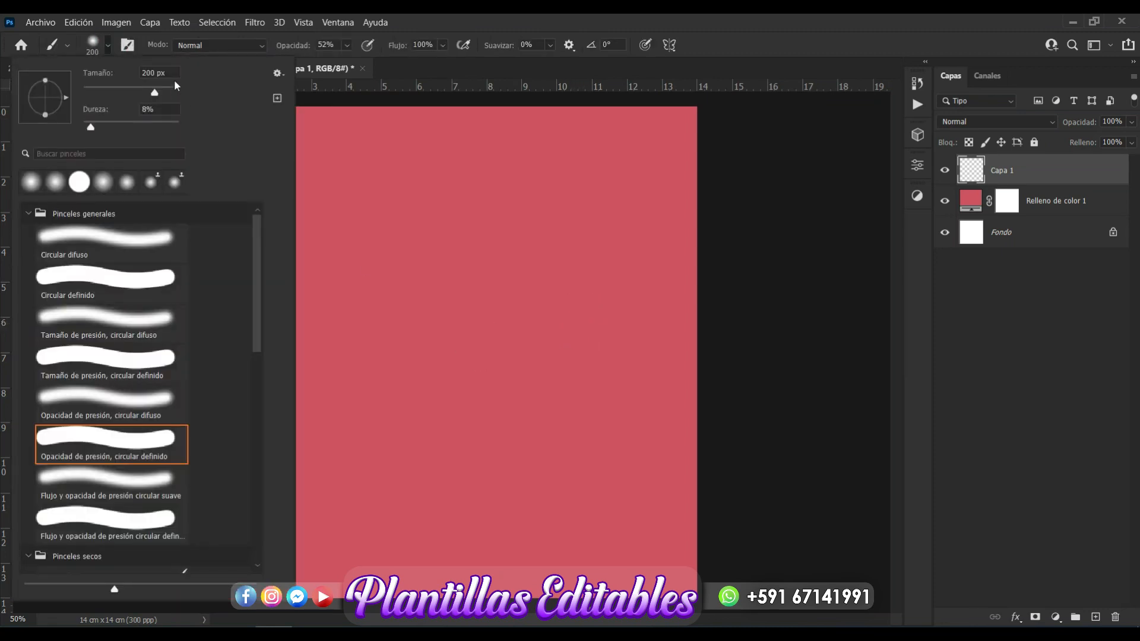
drag(174, 74, 132, 77)
text(1500 px)
click(95, 42)
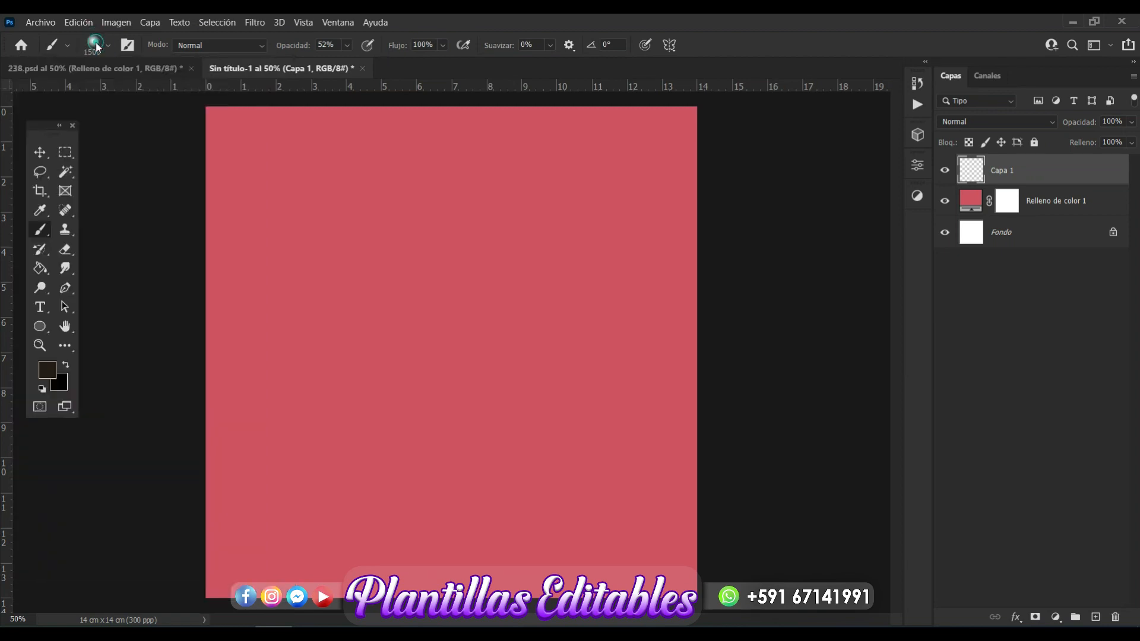
Set the foreground colour to the light pink #e795a1, starting from a sample of the canvas colour
click(52, 373)
click(402, 290)
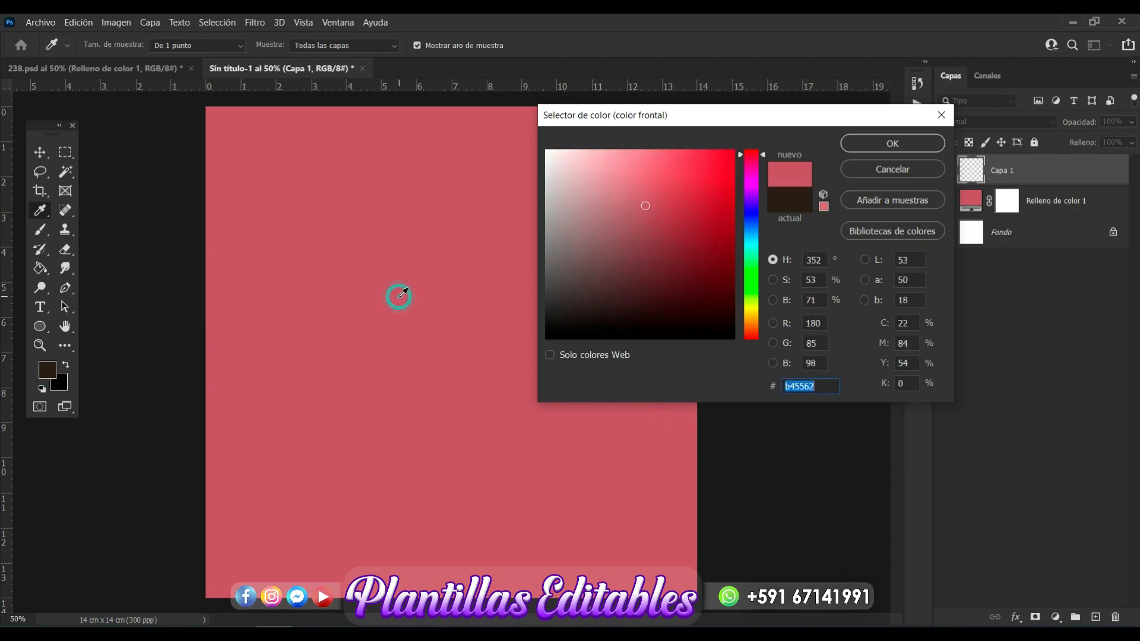
click(624, 178)
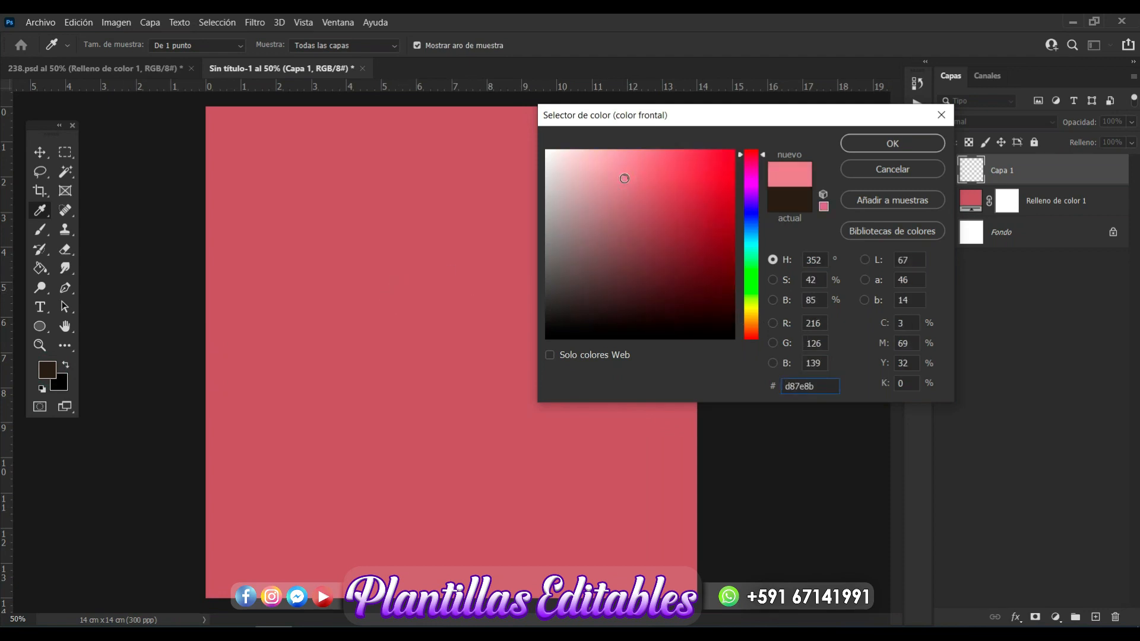
click(613, 167)
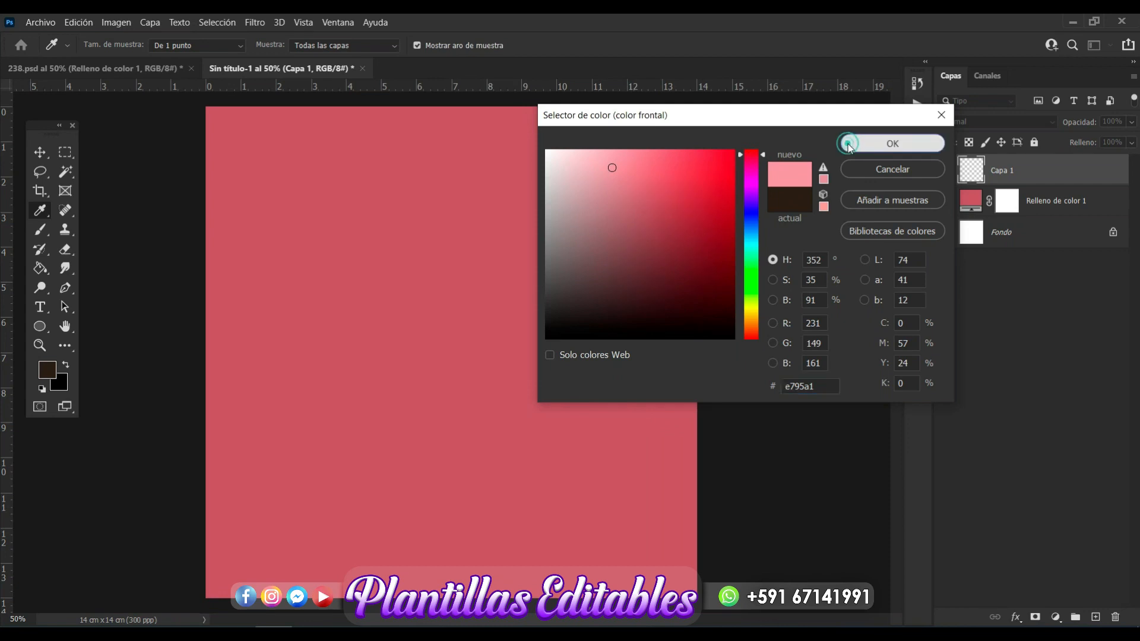
click(892, 143)
Paint a large soft pink glow over the middle of the canvas on Capa 1 with overlapping brush dabs
key(b)
click(464, 363)
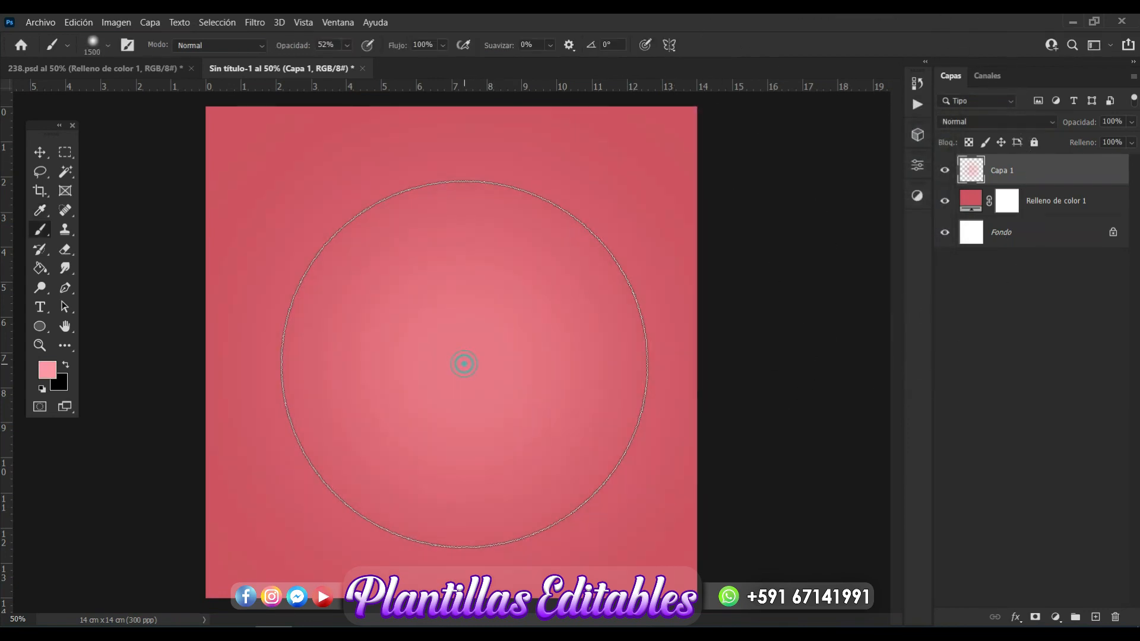
click(464, 364)
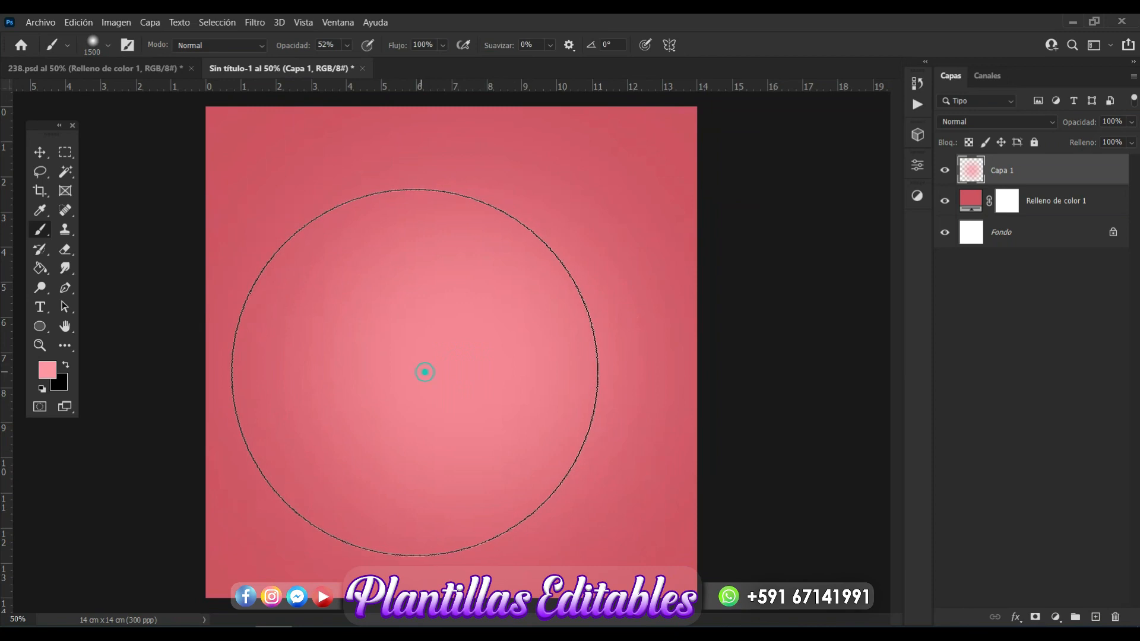
click(416, 374)
click(484, 386)
click(499, 364)
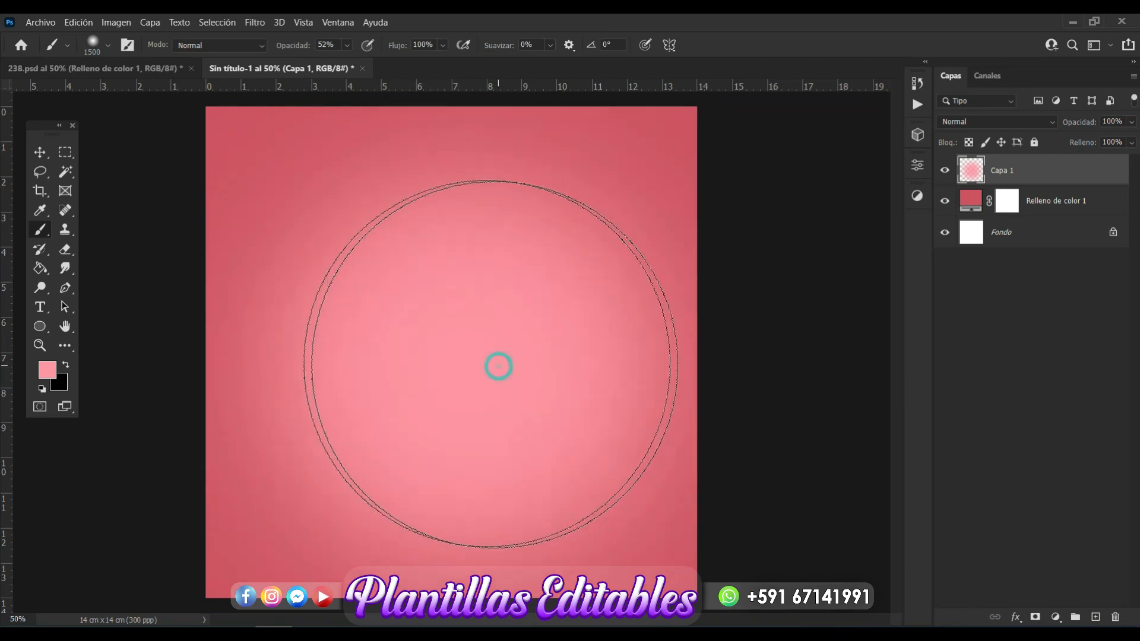
click(497, 346)
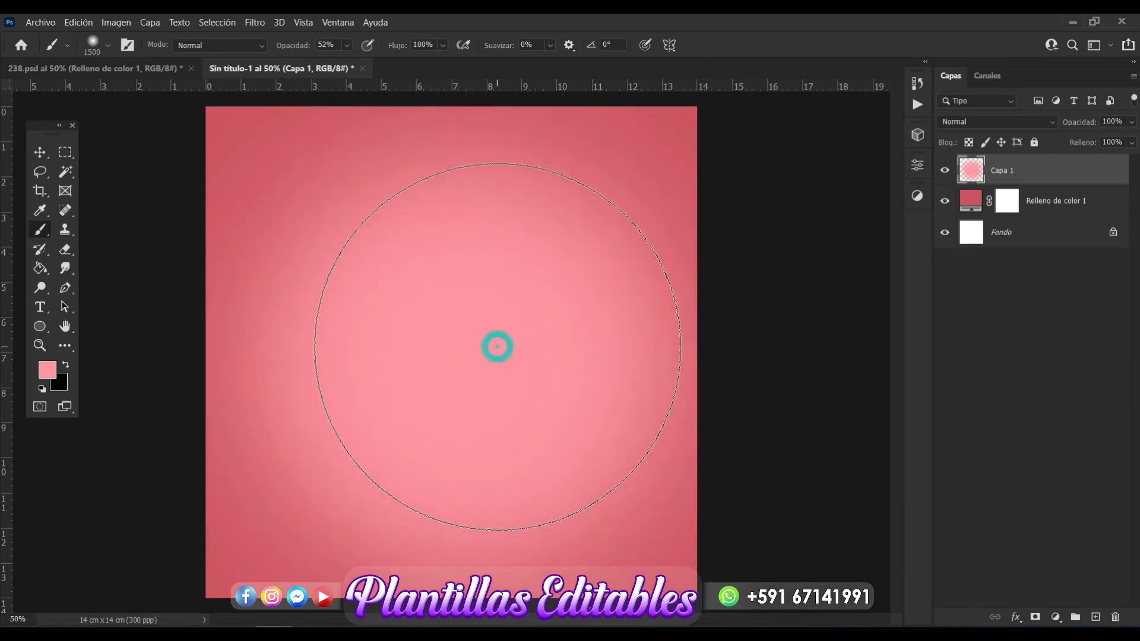
click(483, 333)
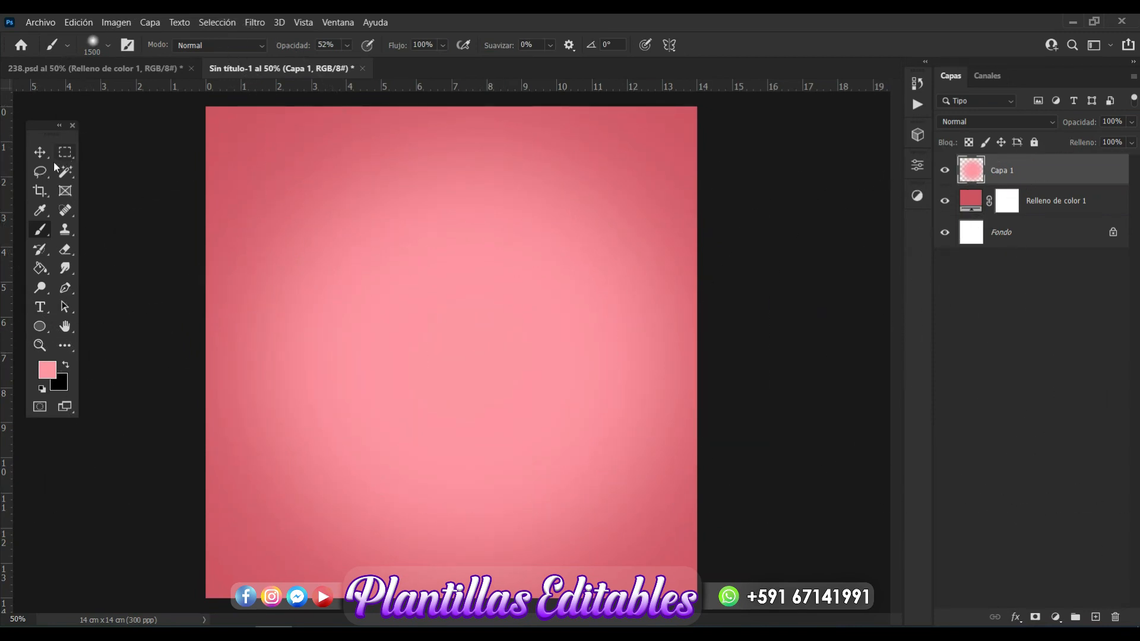
click(40, 153)
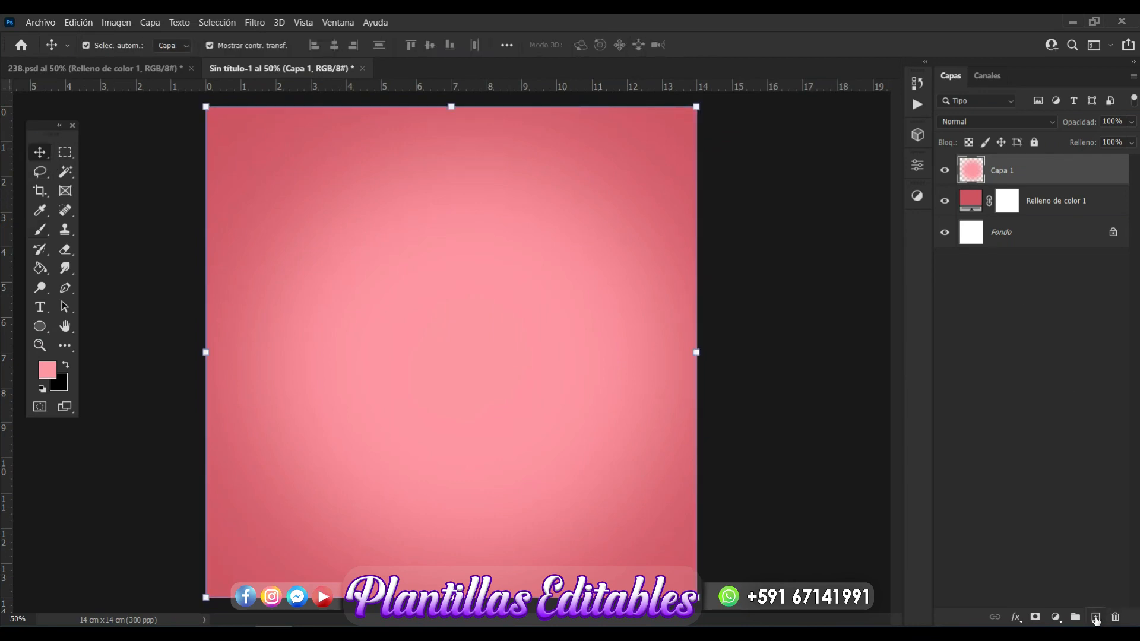
Add another empty layer above Capa 1 and set the Brush size to 1000 px
click(1097, 620)
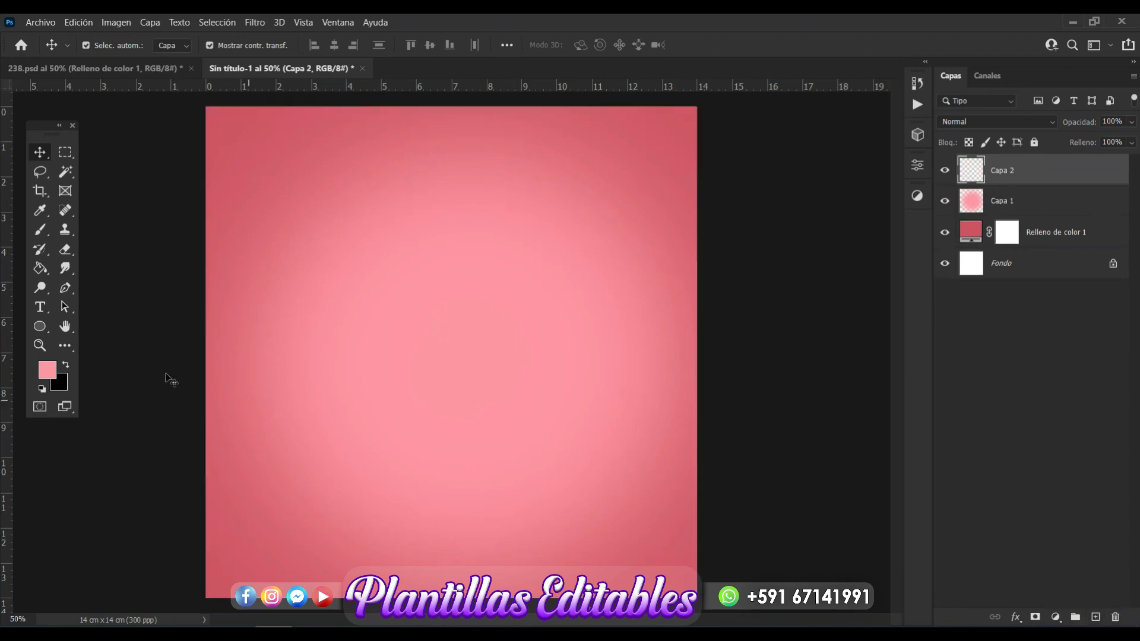
click(40, 229)
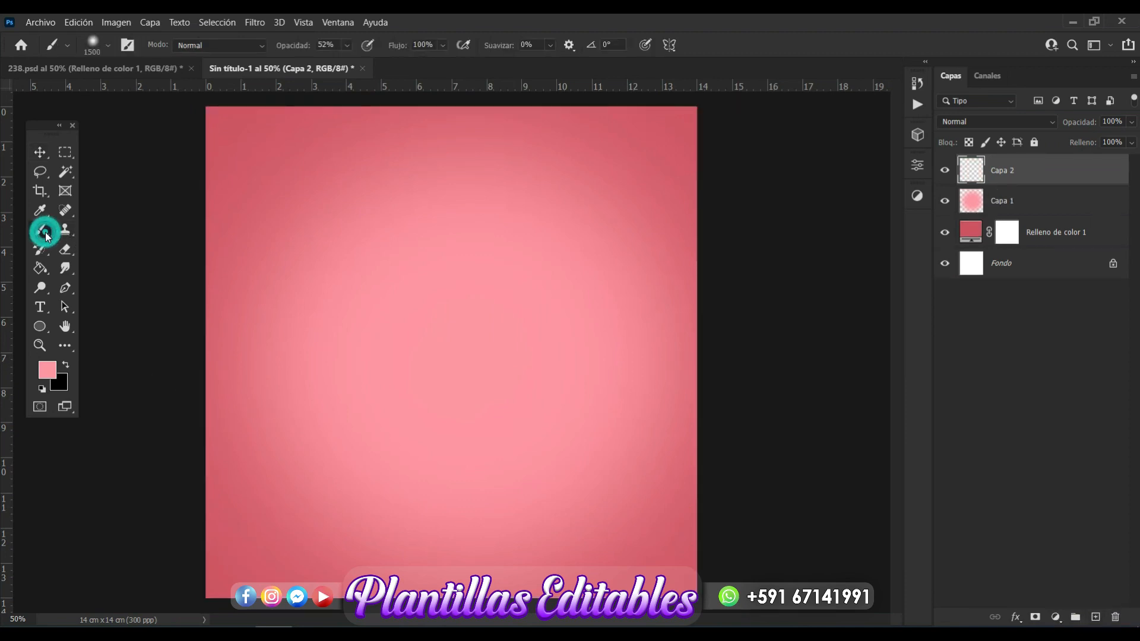
click(108, 45)
click(143, 74)
text(1)
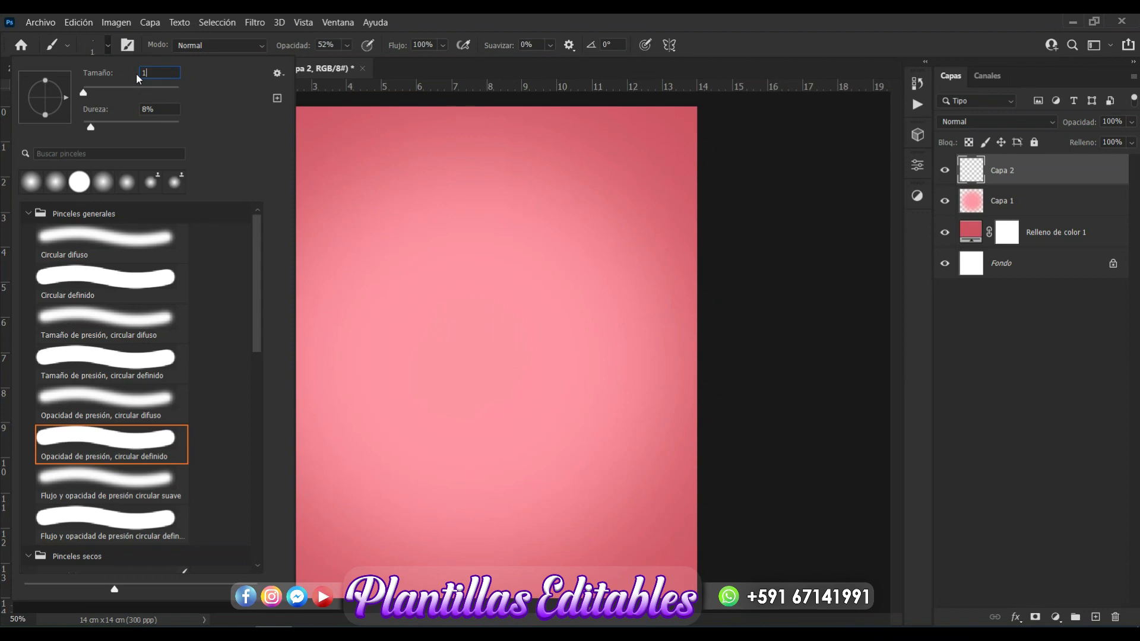
text(000 px)
key(Return)
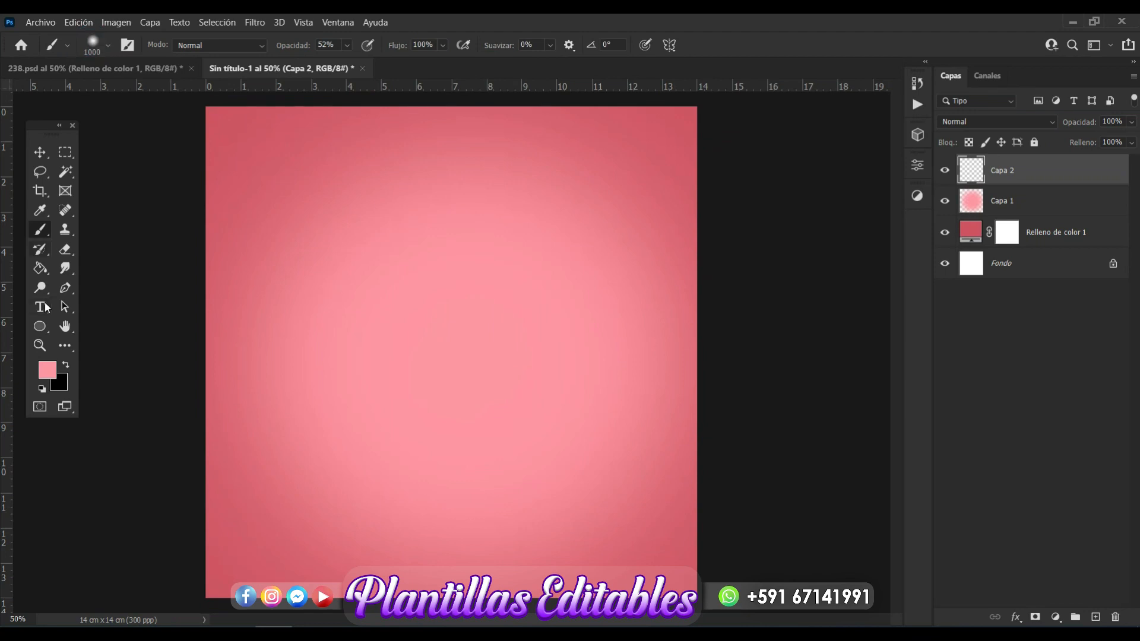
Change the foreground colour to a paler pink of the same hue for the brush
click(48, 372)
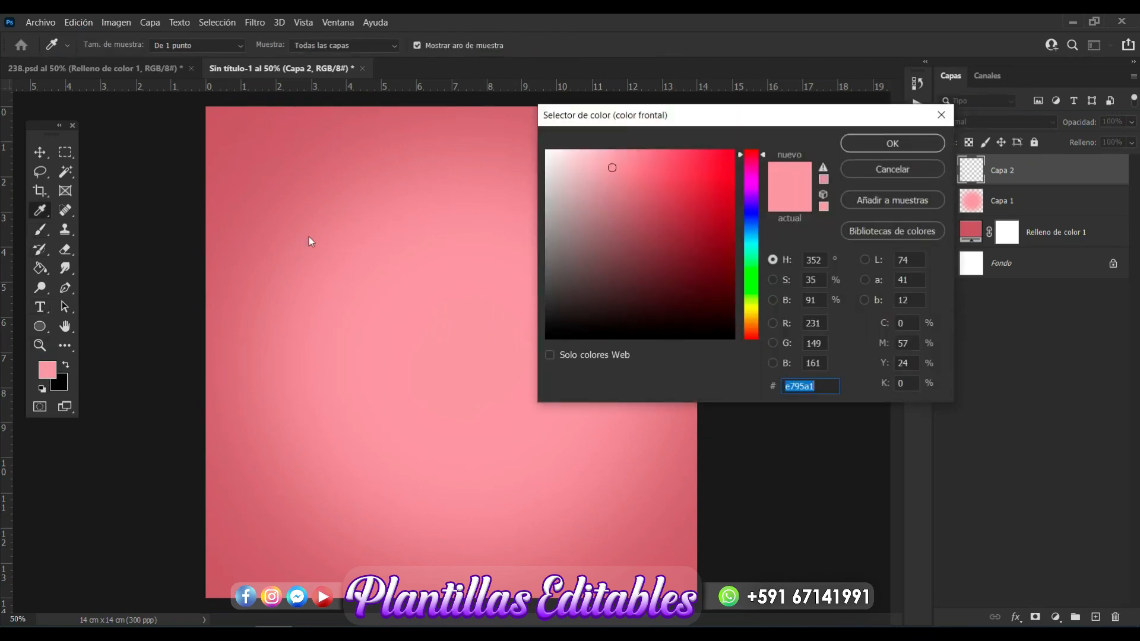
drag(584, 157, 581, 157)
click(868, 144)
key(b)
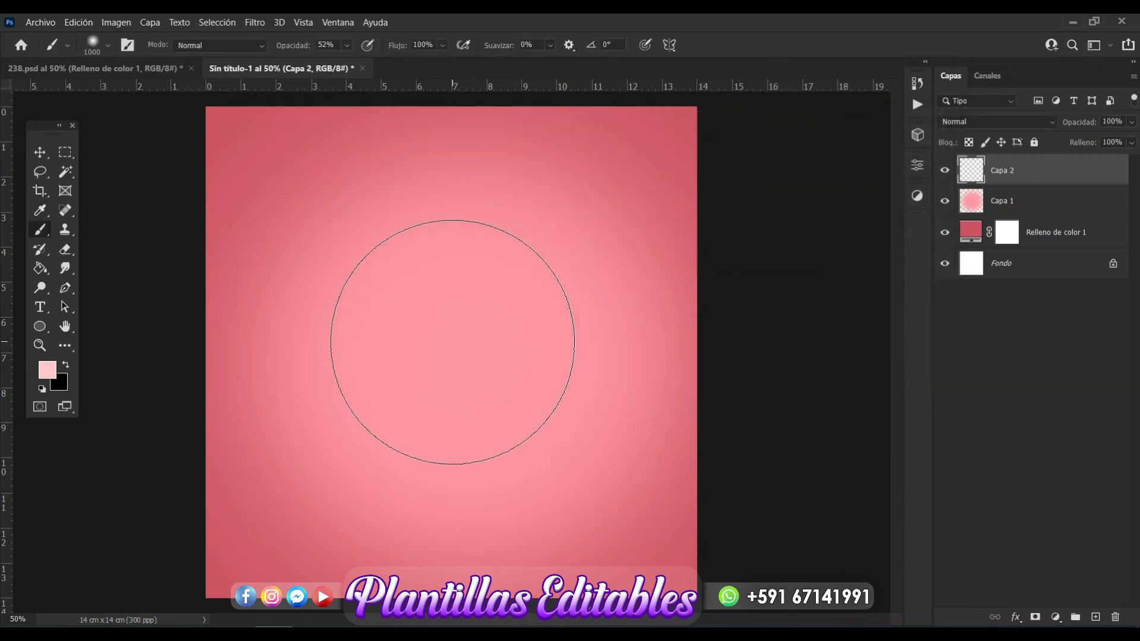
Paint a pale pink glow on Capa 2 from the canvas centre toward the lower left, raising the brush opacity to 86%
click(453, 342)
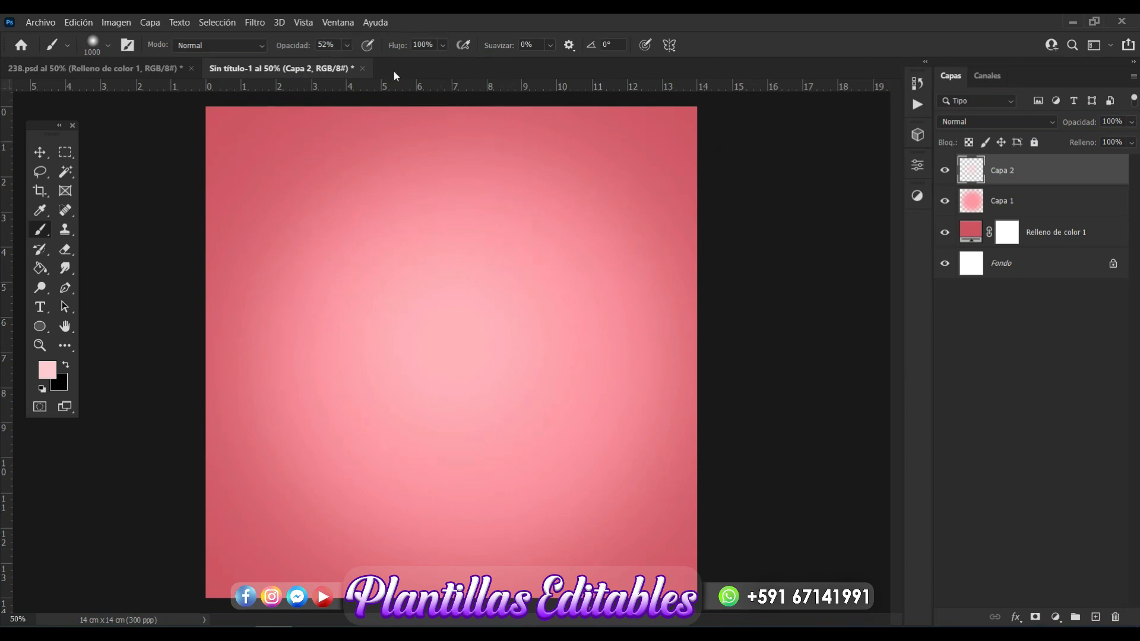
click(346, 45)
drag(358, 62, 382, 63)
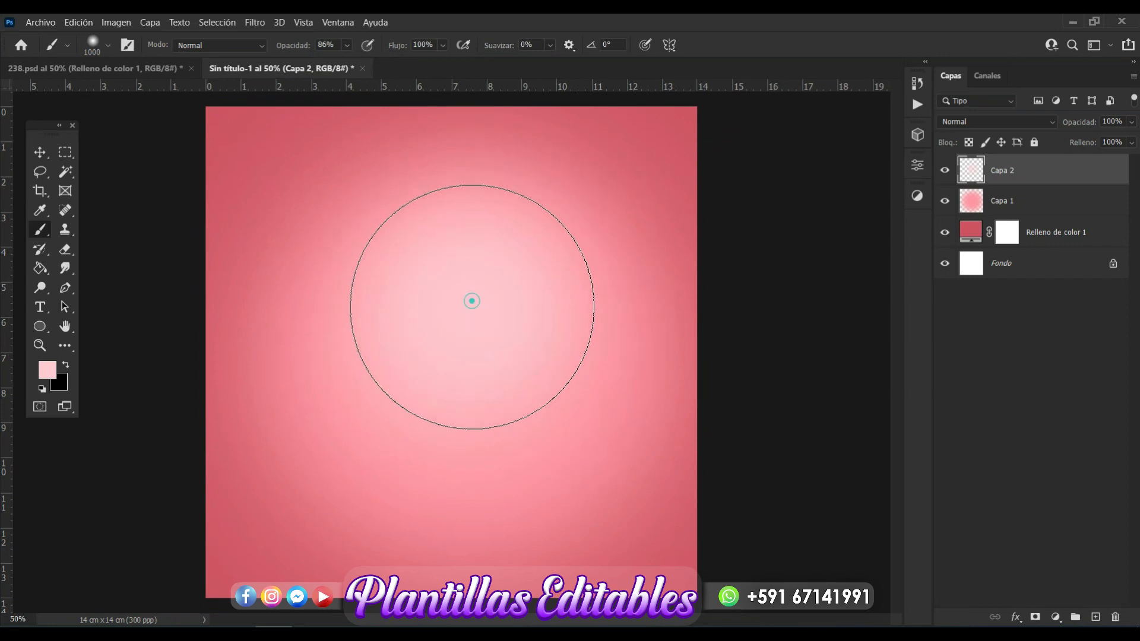
mouse_move(465, 336)
mouse_down()
mouse_move(438, 367)
mouse_move(398, 335)
mouse_move(373, 357)
mouse_move(377, 410)
mouse_move(406, 437)
mouse_up()
click(362, 430)
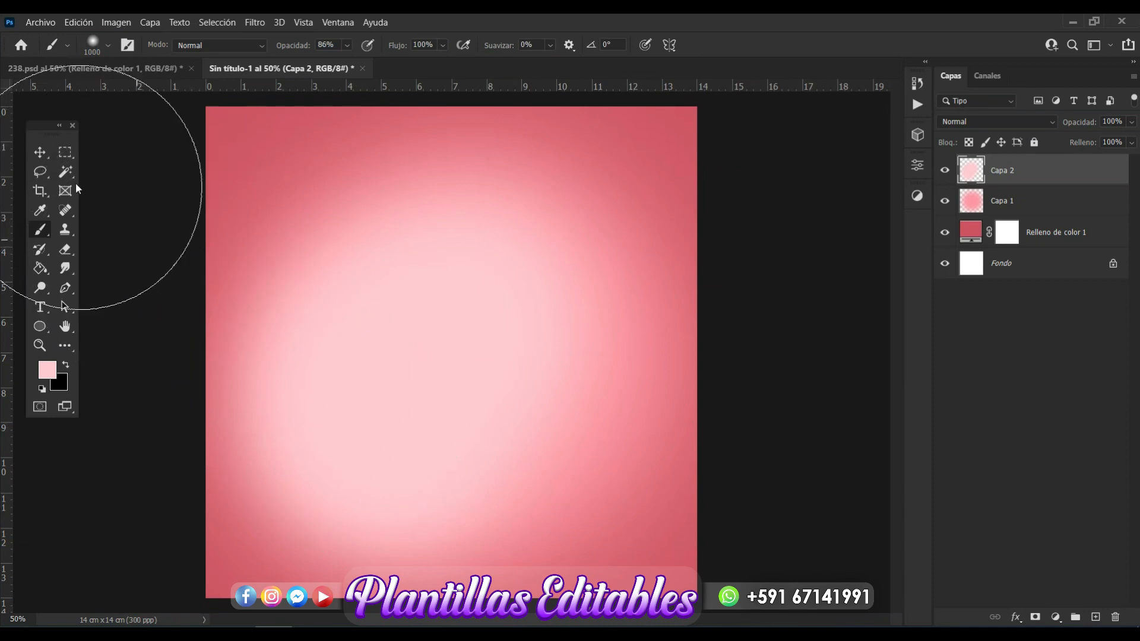
click(40, 153)
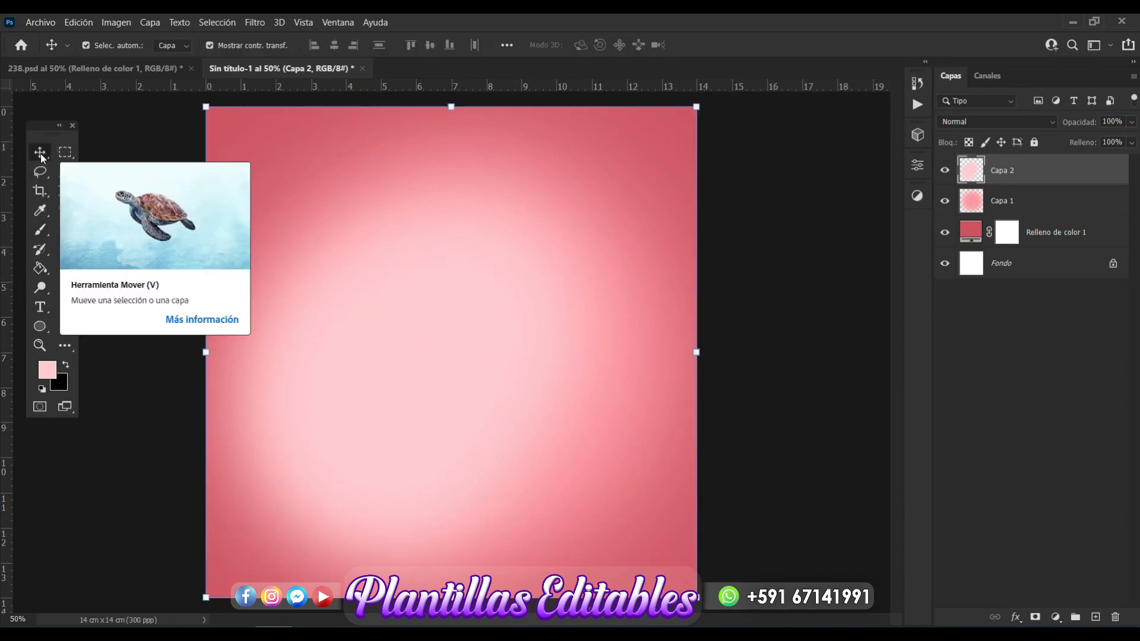
click(753, 415)
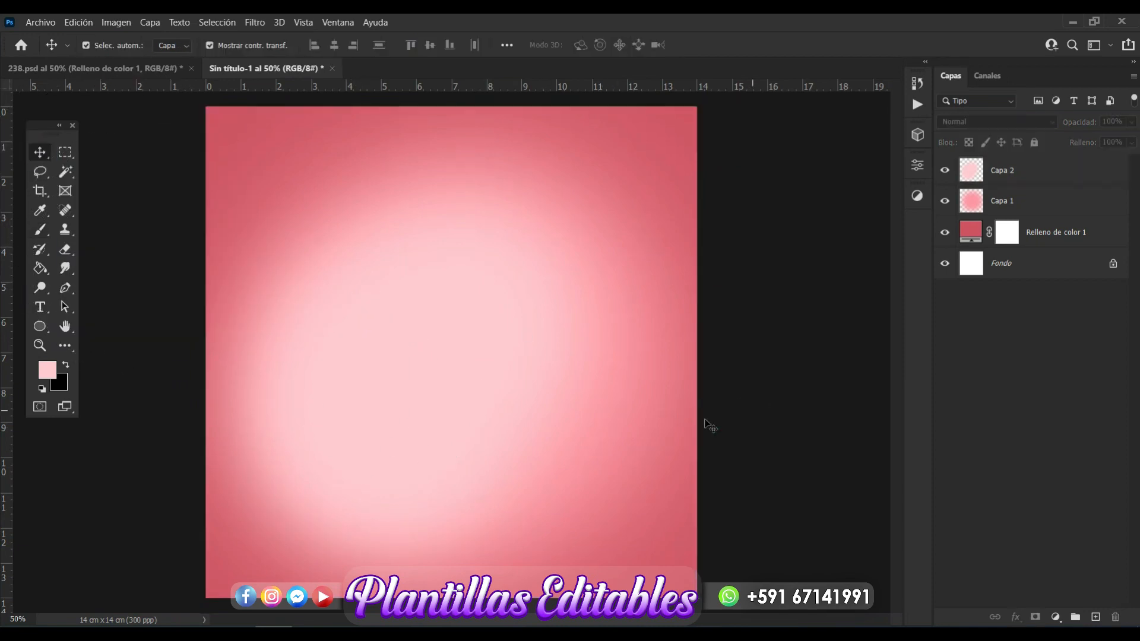
Place image 21 from the tarjeta 3 folder on the card and enlarge it until the hearts pattern reaches the canvas's upper edge
click(203, 633)
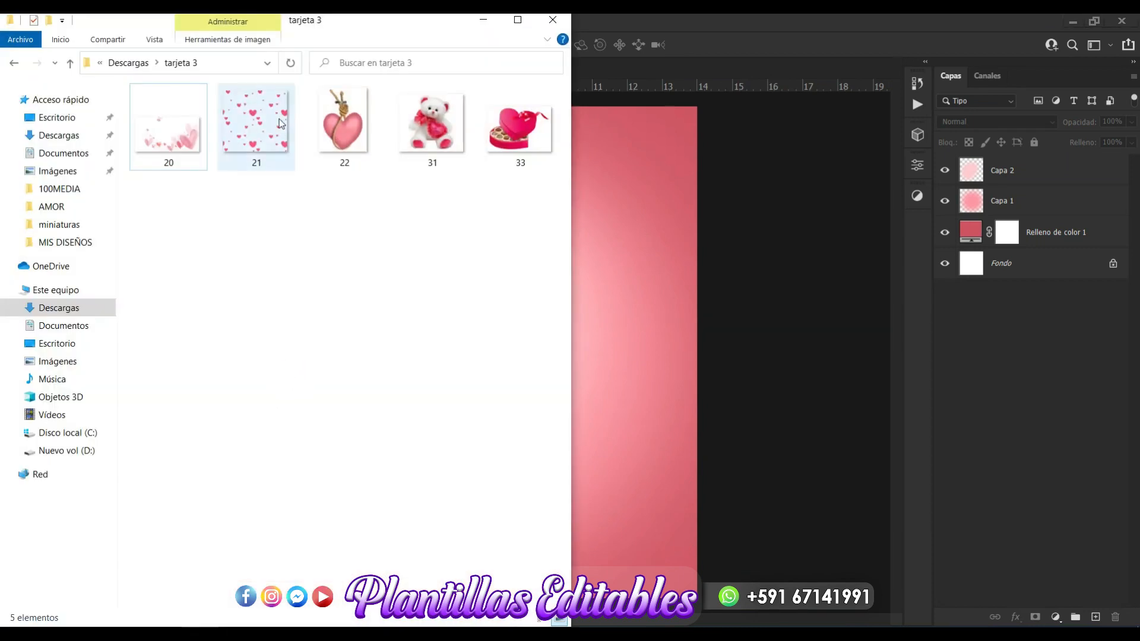
drag(276, 122, 787, 355)
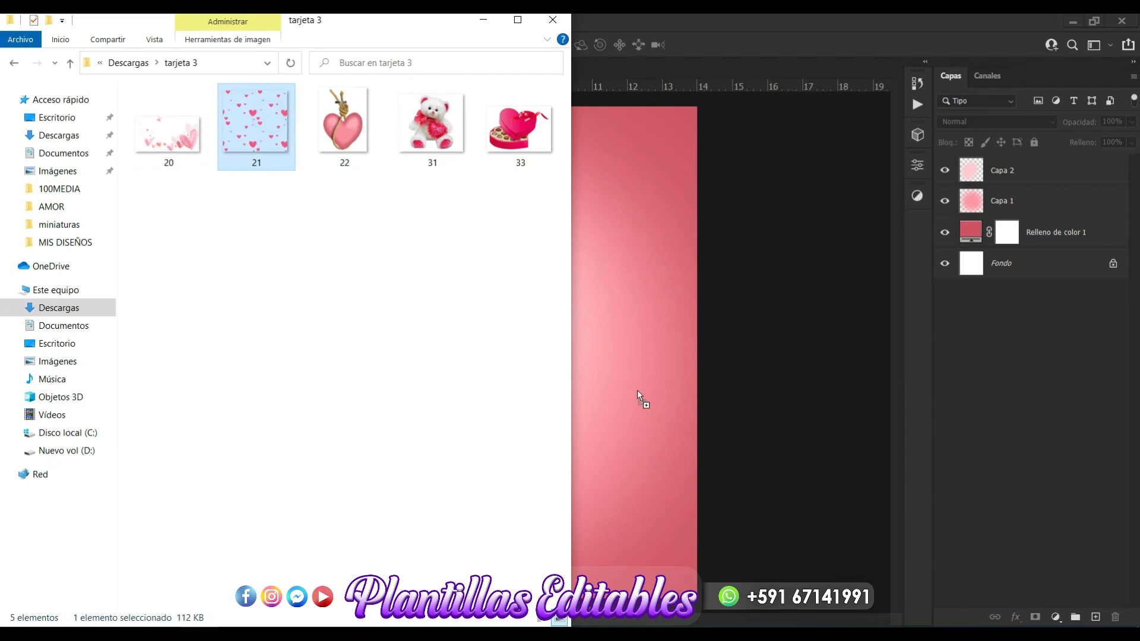
drag(636, 390, 636, 390)
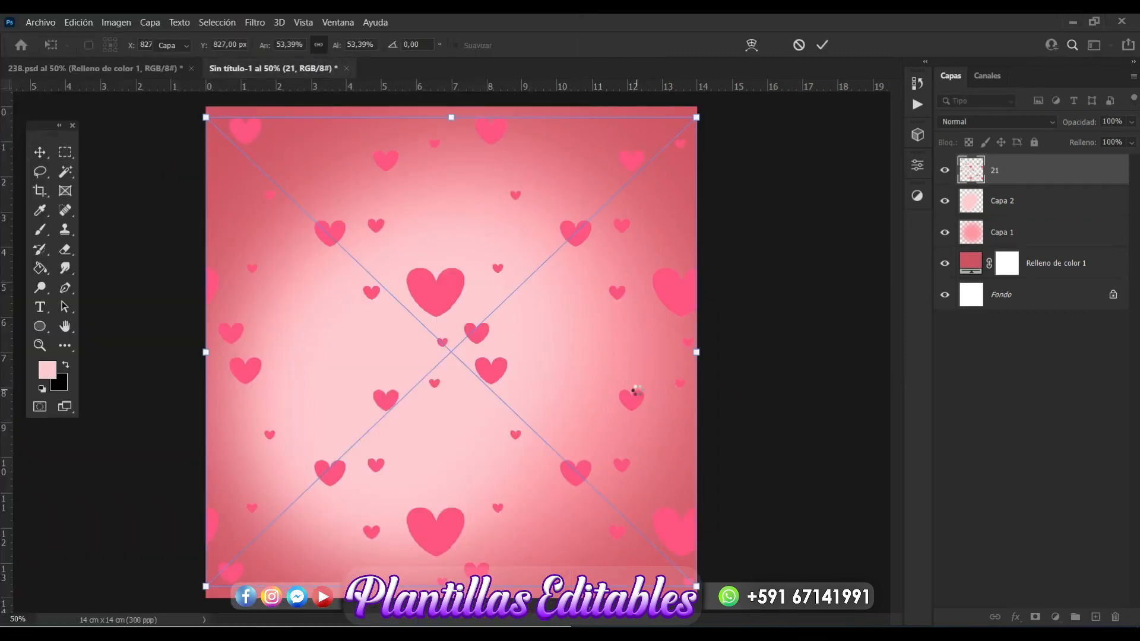
drag(451, 117, 447, 102)
key(Return)
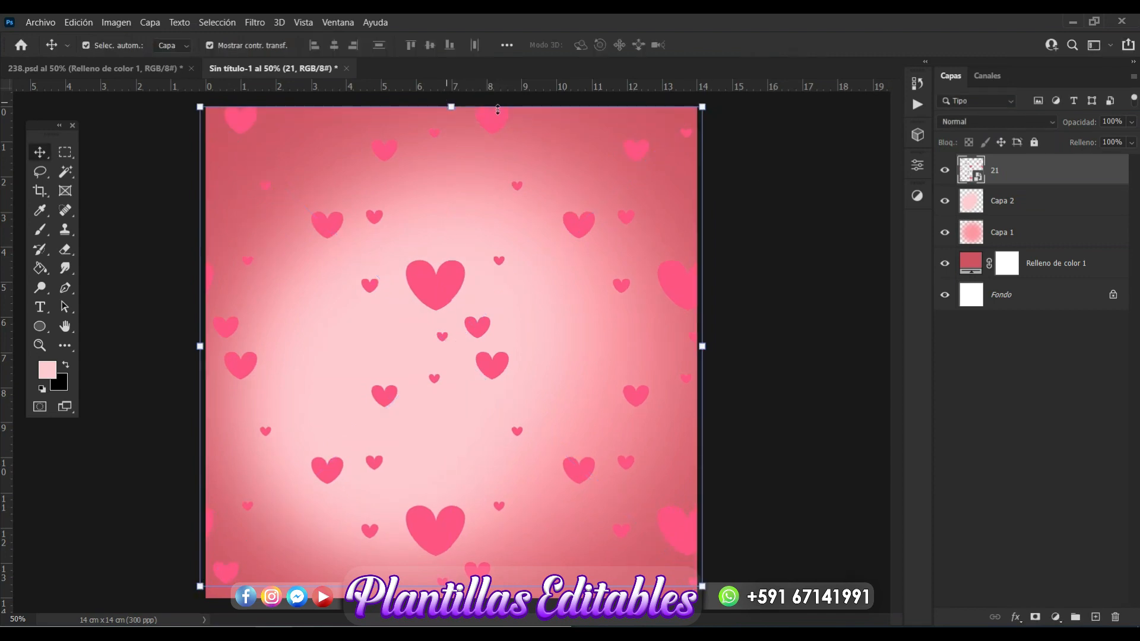
Add a white (ffffff) colour overlay at 100% opacity in Normal blend mode to the hearts pattern layer 21
click(1015, 618)
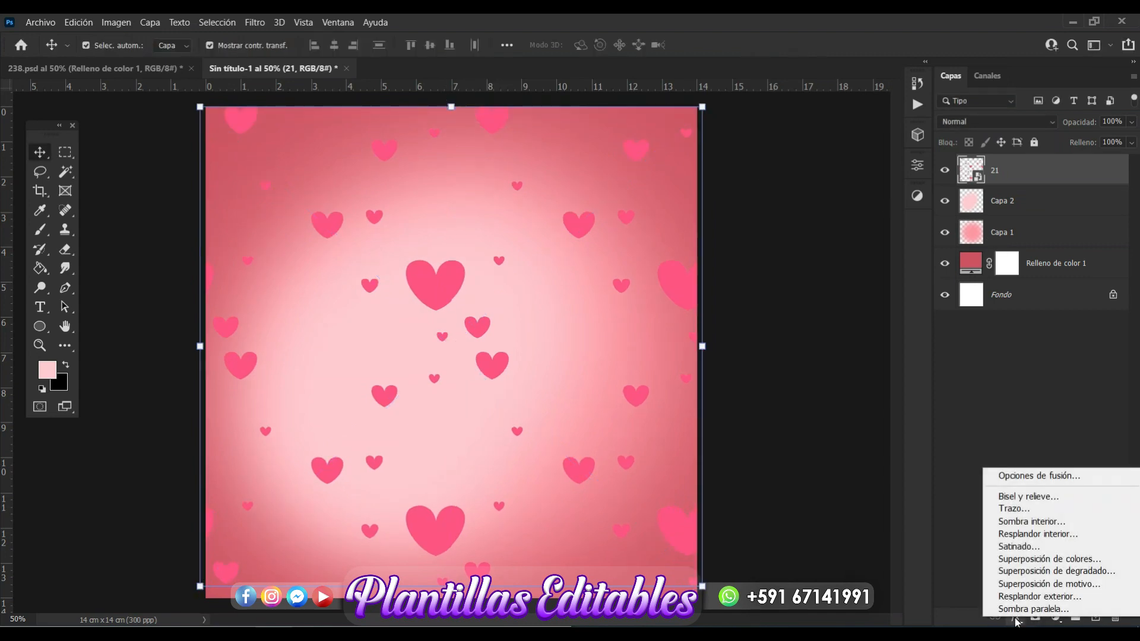
click(1046, 562)
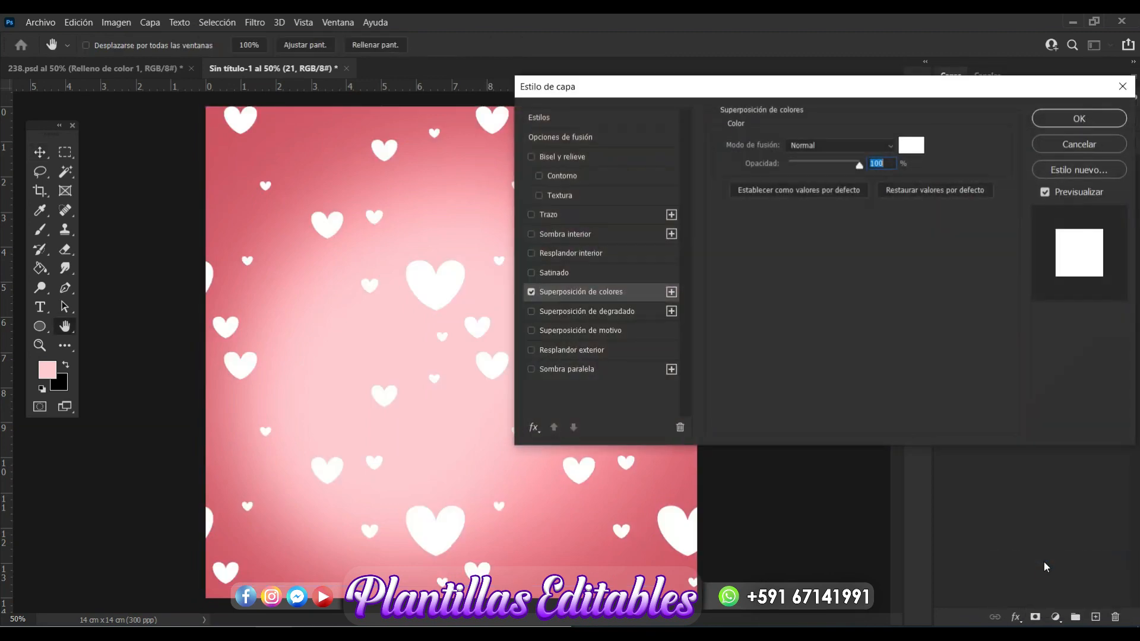
click(911, 144)
drag(562, 163, 513, 116)
click(910, 143)
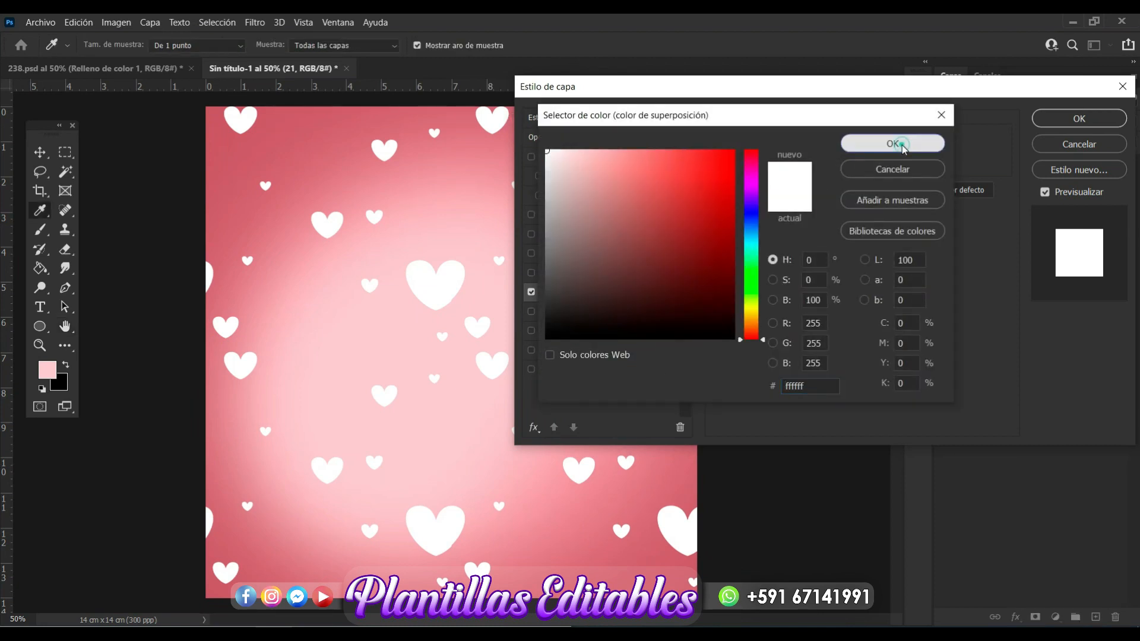
click(1067, 122)
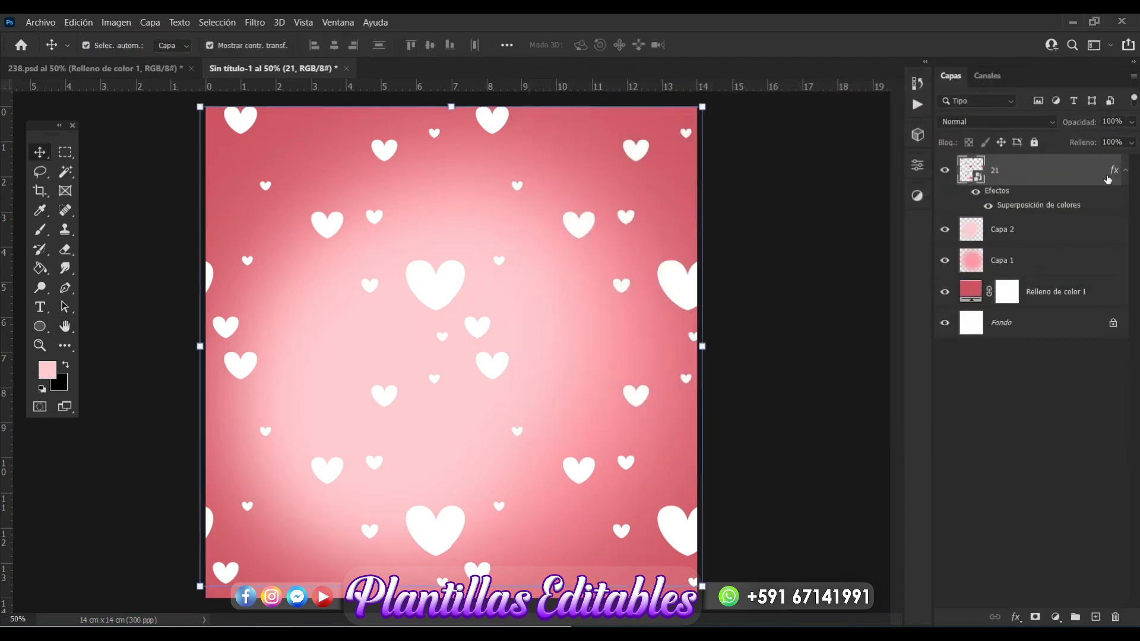
Lower the opacity of the hearts pattern layer to 20% and deselect it
click(1132, 123)
drag(1124, 138, 1079, 141)
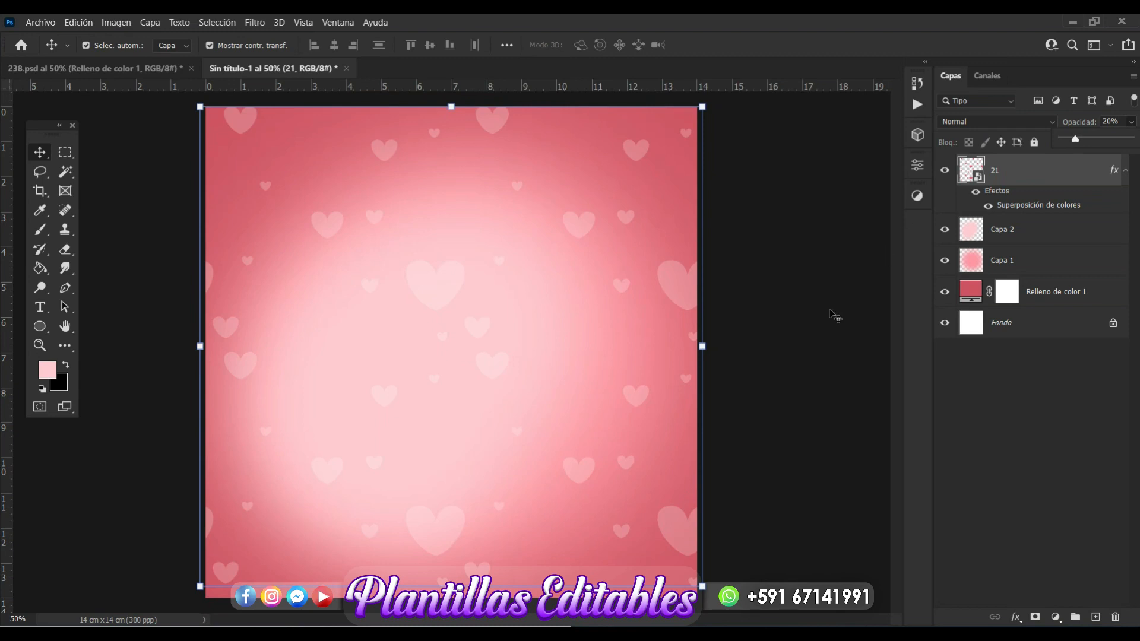
click(818, 343)
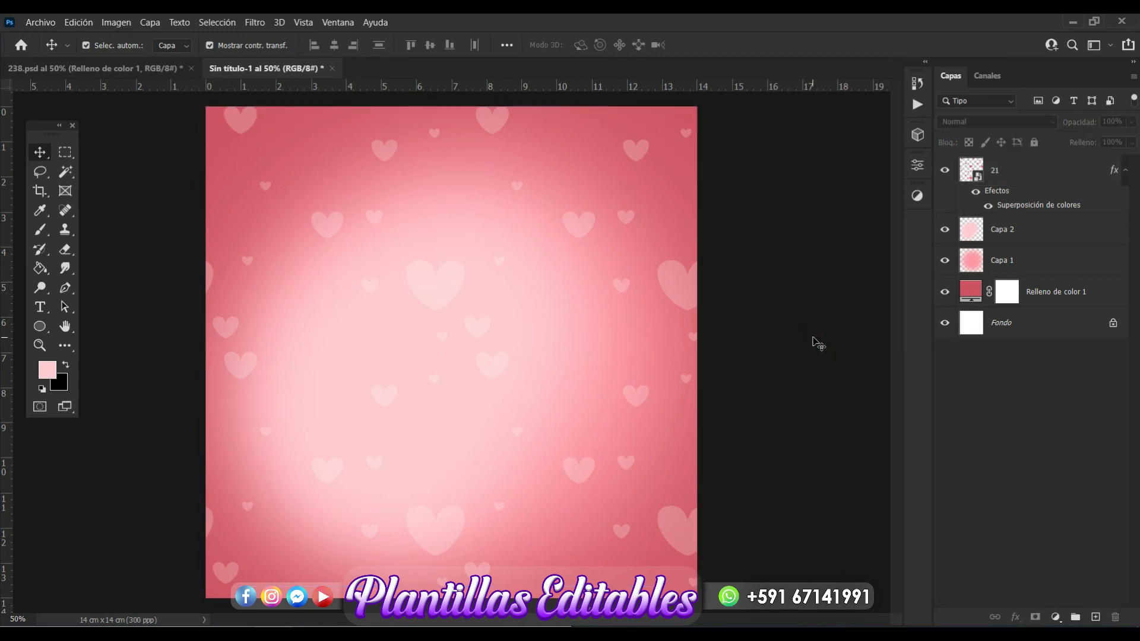
Place the teddy bear image 31 from the tarjeta 3 folder on the card
click(39, 154)
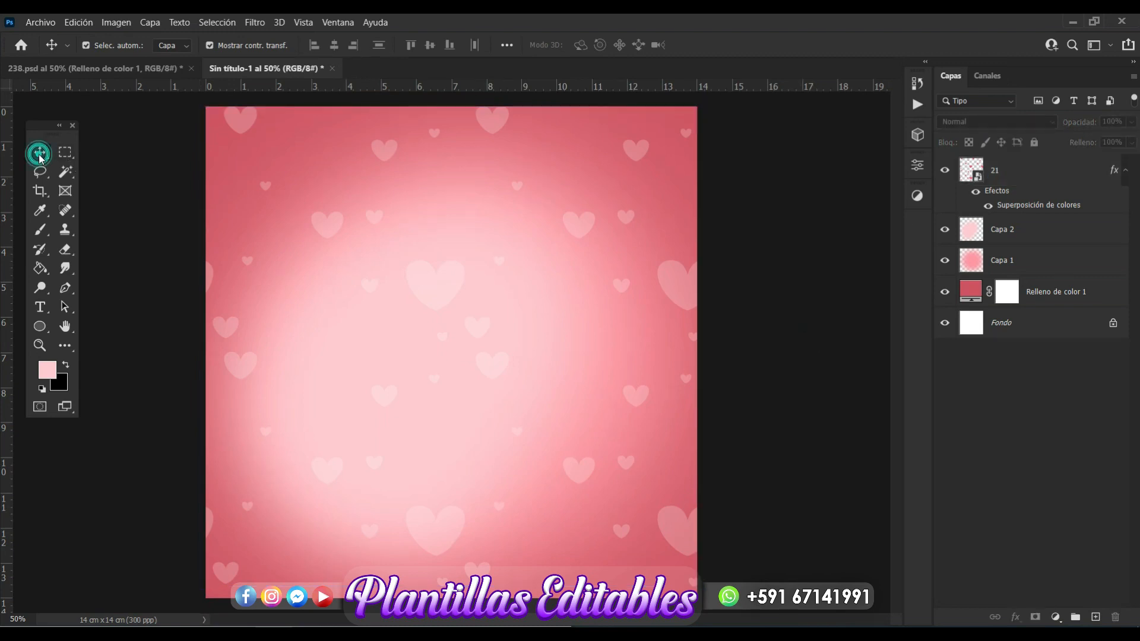
click(779, 286)
click(229, 635)
click(269, 330)
drag(431, 132, 615, 352)
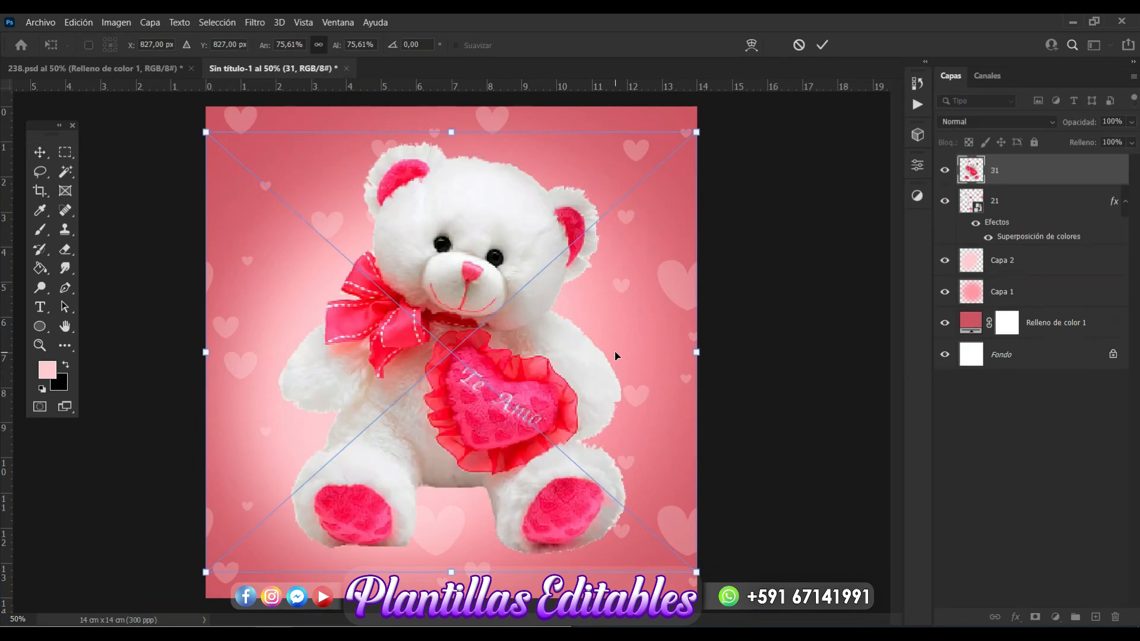
key(Return)
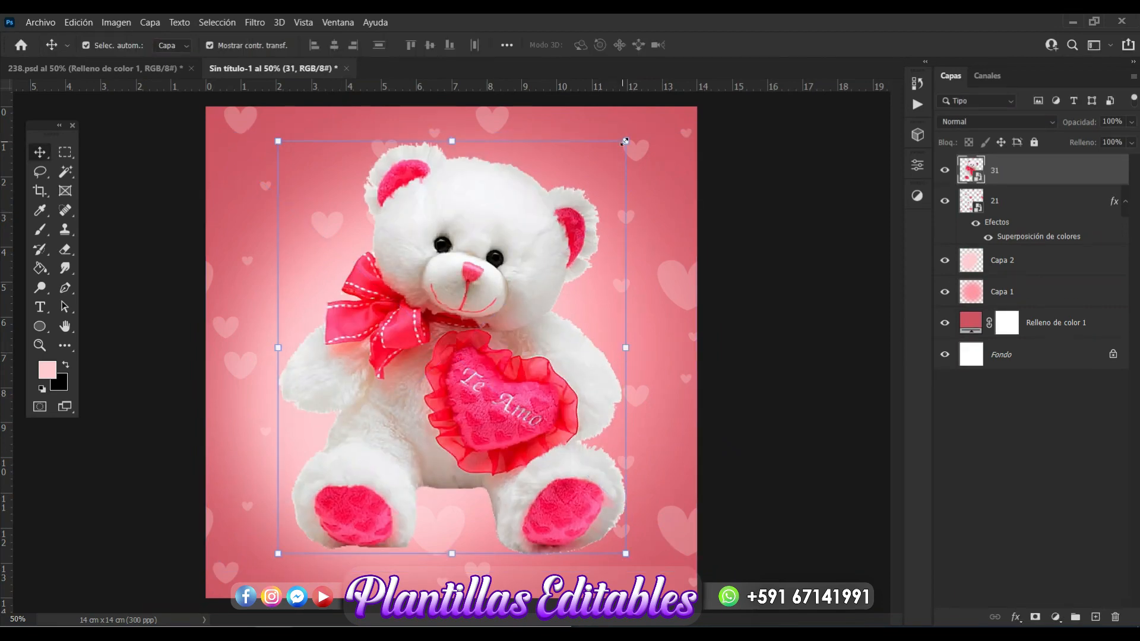
Scale the teddy bear down to 56.11% and position it in the lower left part of the card
mouse_move(624, 141)
mouse_down()
mouse_move(583, 165)
mouse_move(615, 144)
mouse_up()
drag(684, 132, 530, 209)
drag(442, 390, 419, 358)
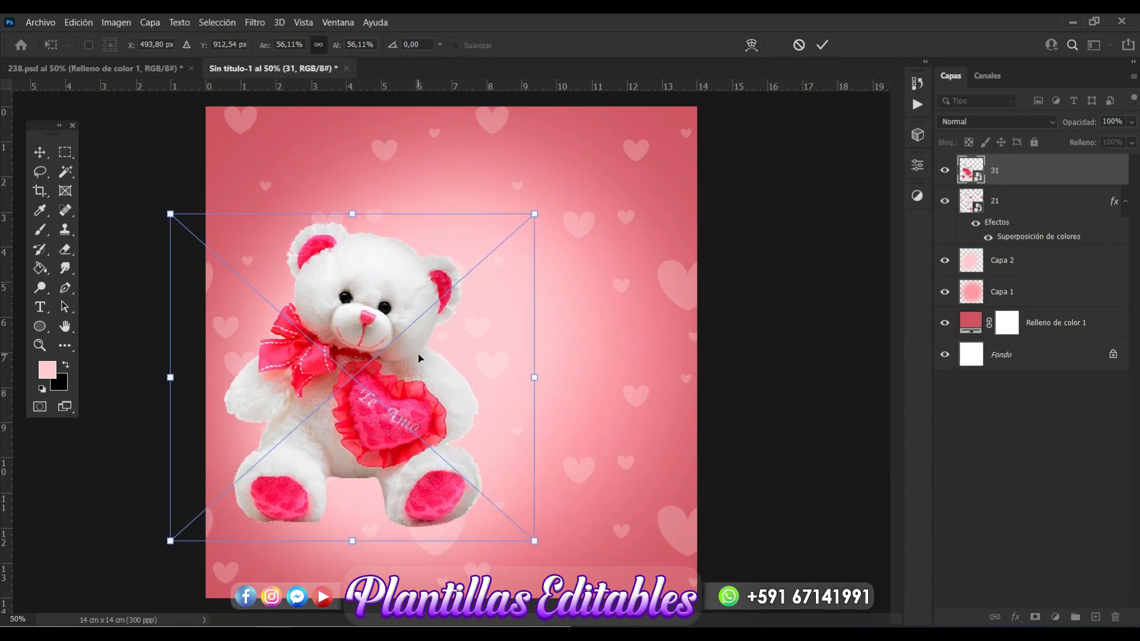
key(Return)
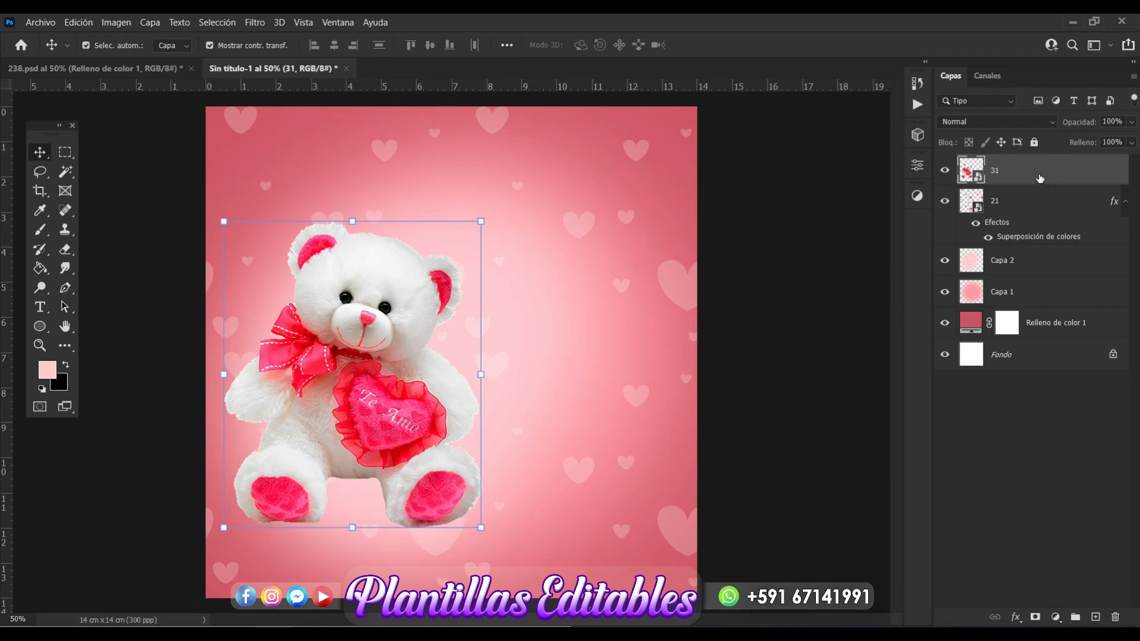
Duplicate the teddy bear layer, with the copy beneath the original, and apply a Gaussian blur of 13.9 pixels to the copy
key(ctrl+j)
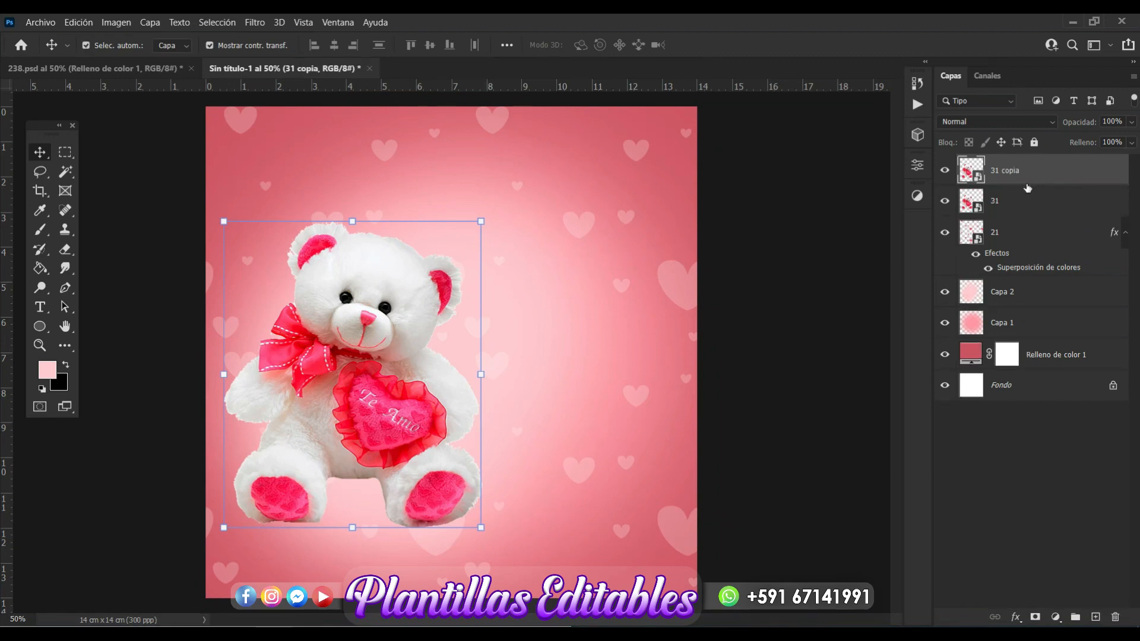
drag(1020, 179, 1017, 212)
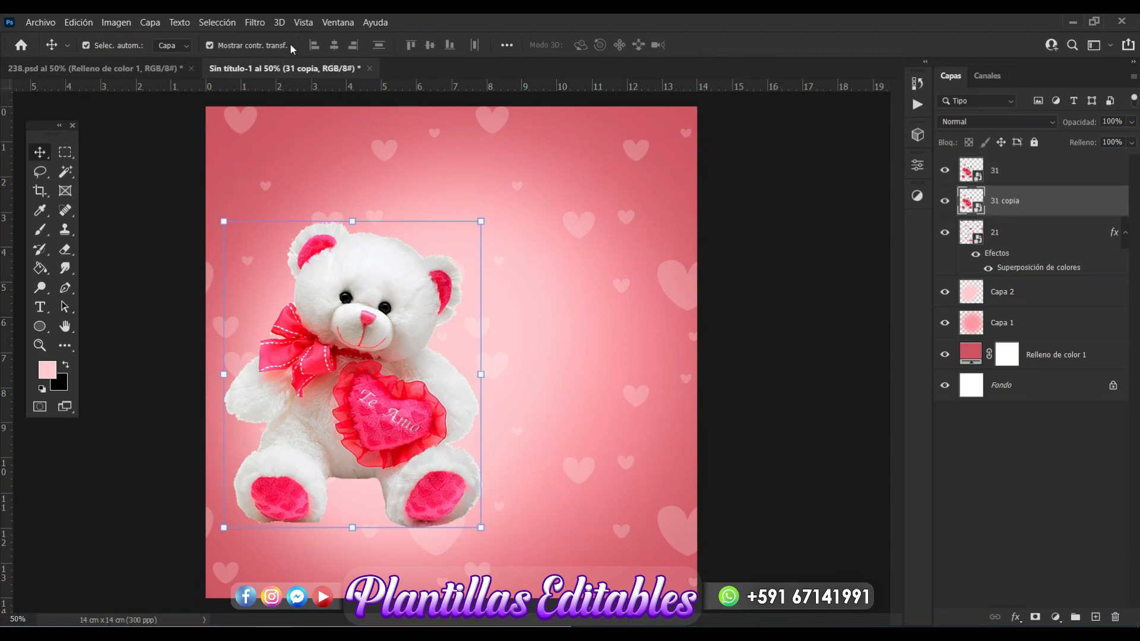
click(255, 22)
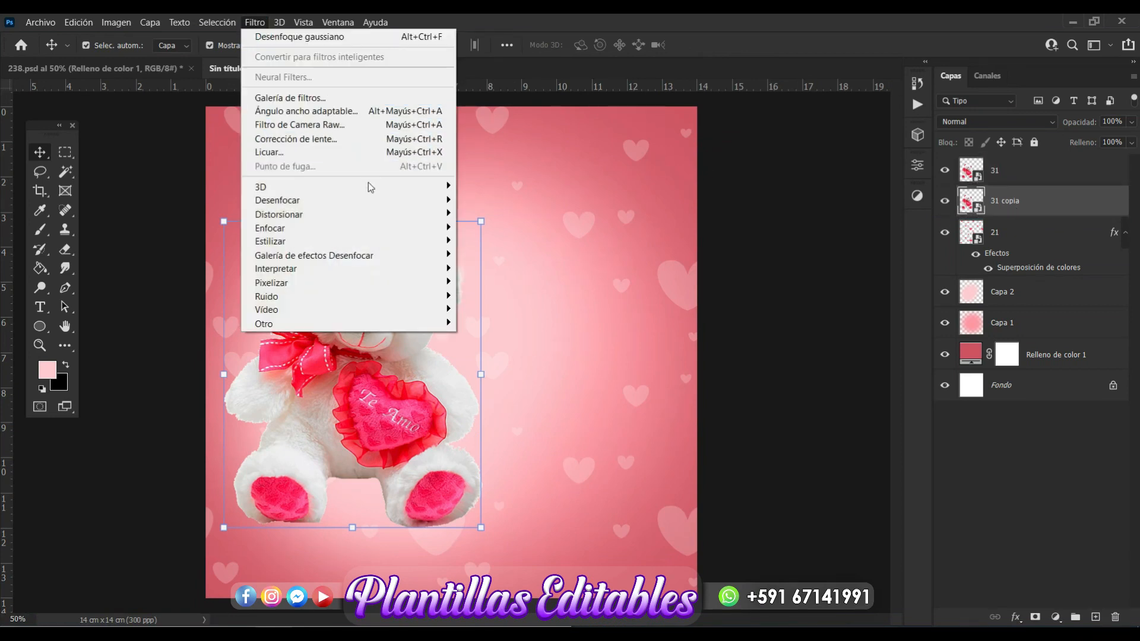
mouse_move(369, 203)
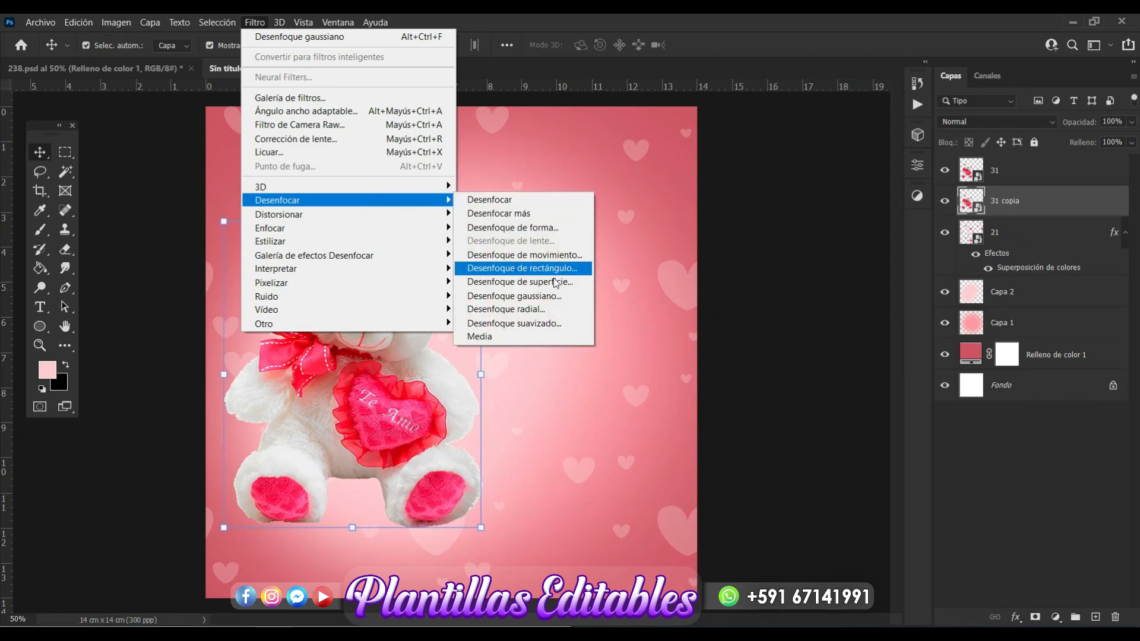
click(551, 296)
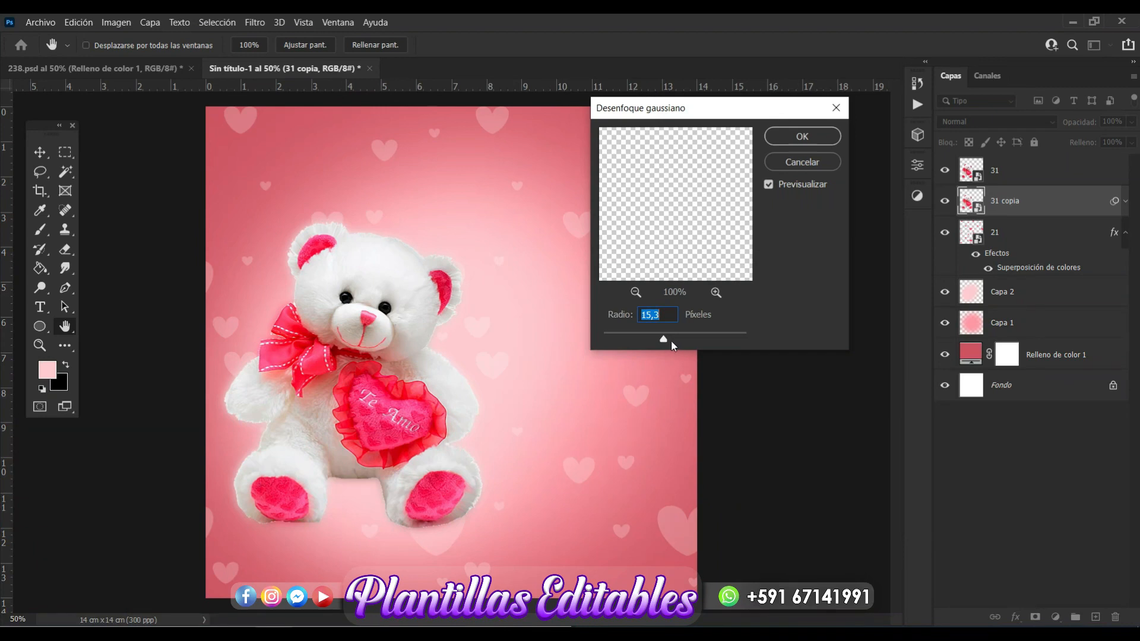
drag(664, 342, 648, 342)
click(629, 341)
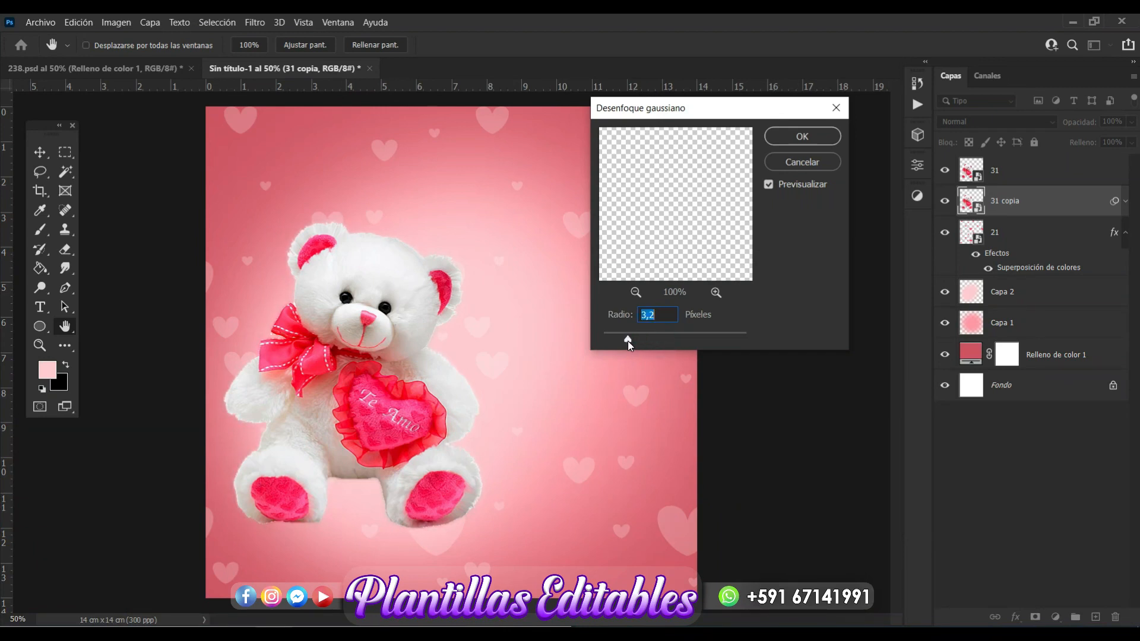
drag(654, 342, 665, 342)
click(664, 339)
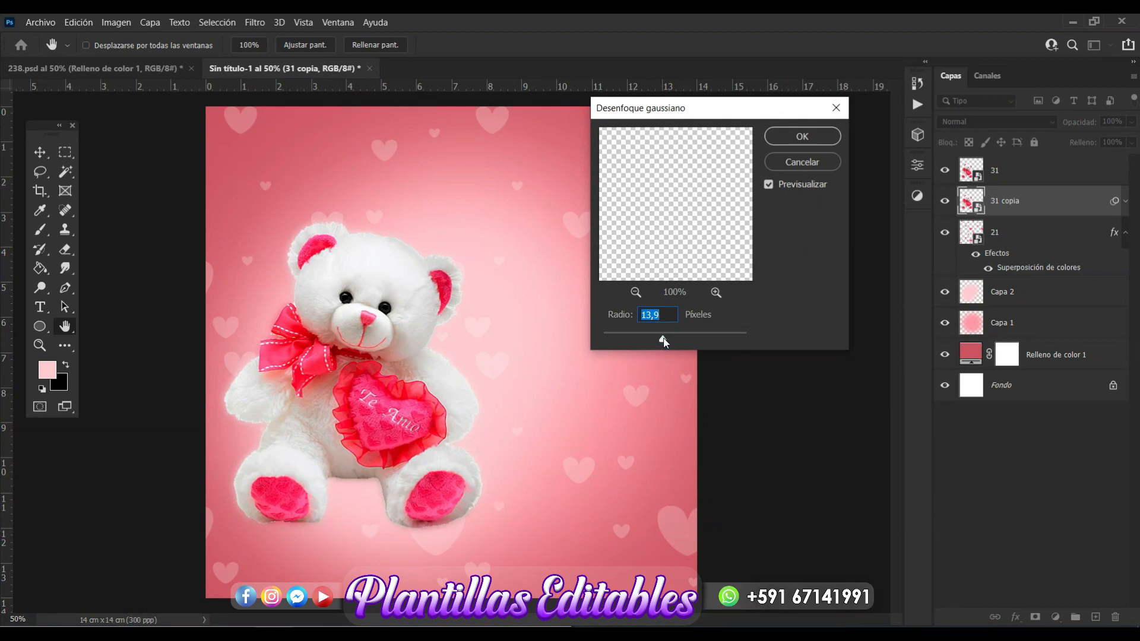
click(808, 140)
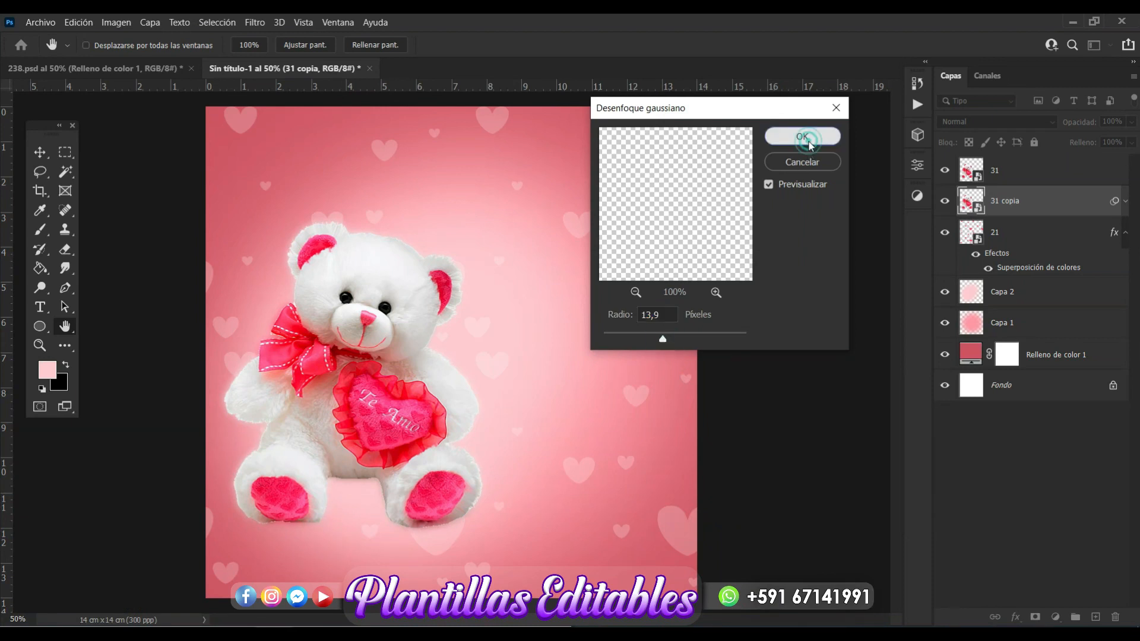
Set the opacity of the blurred bear copy to 90% and deselect the layer
click(1130, 122)
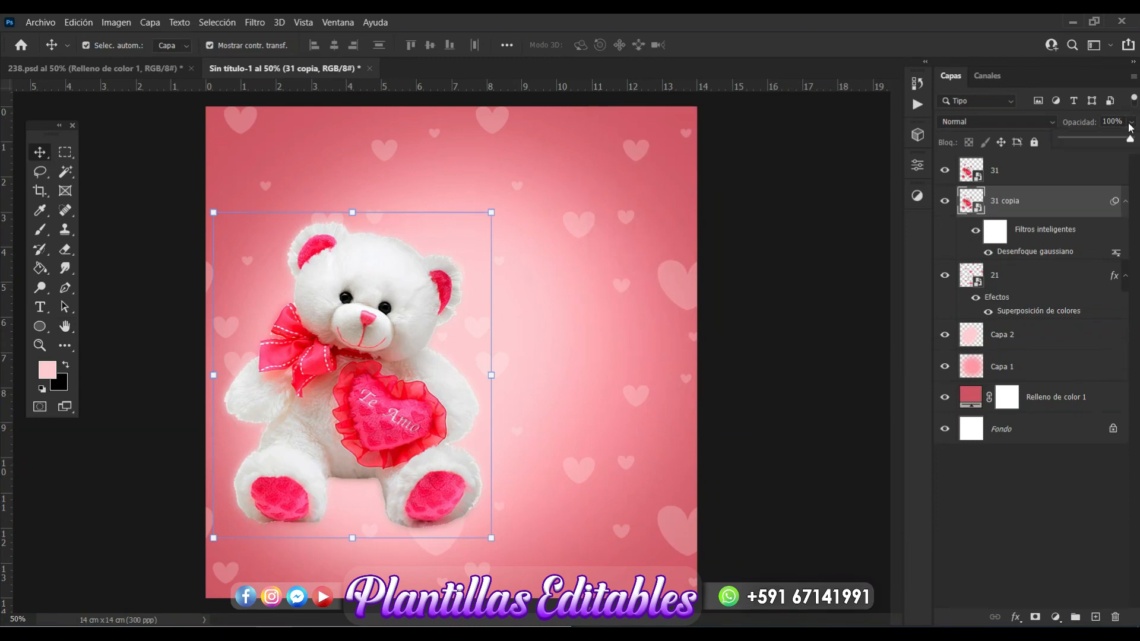
drag(1125, 137, 1123, 139)
click(820, 538)
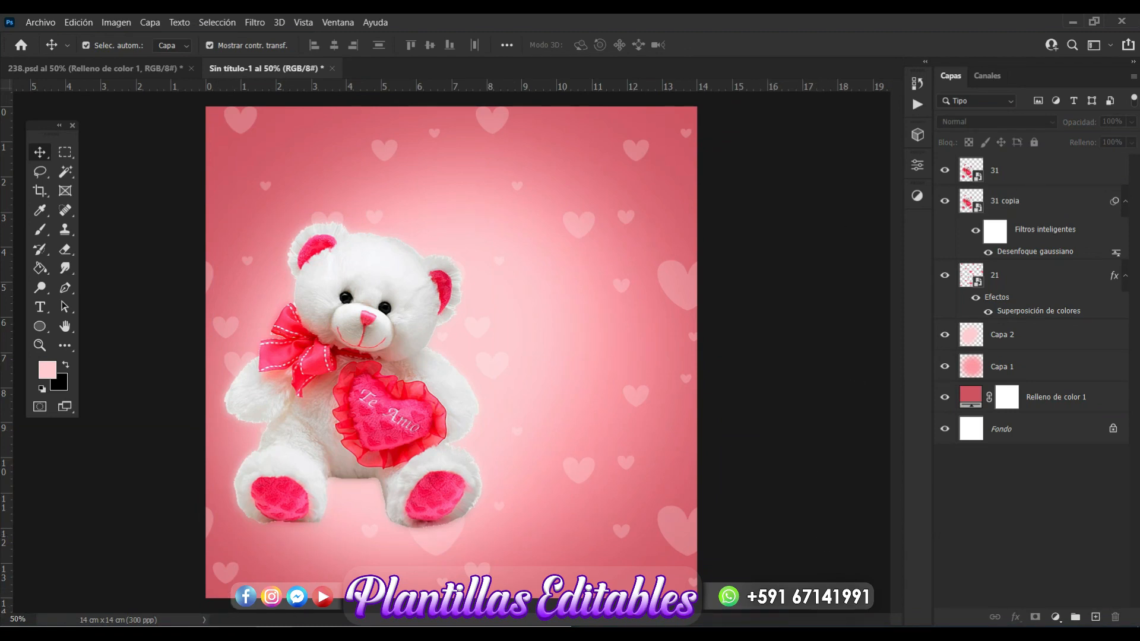
Place the heart-shaped chocolate box image 33 from the tarjeta 3 folder on the card
mouse_move(199, 634)
click(198, 583)
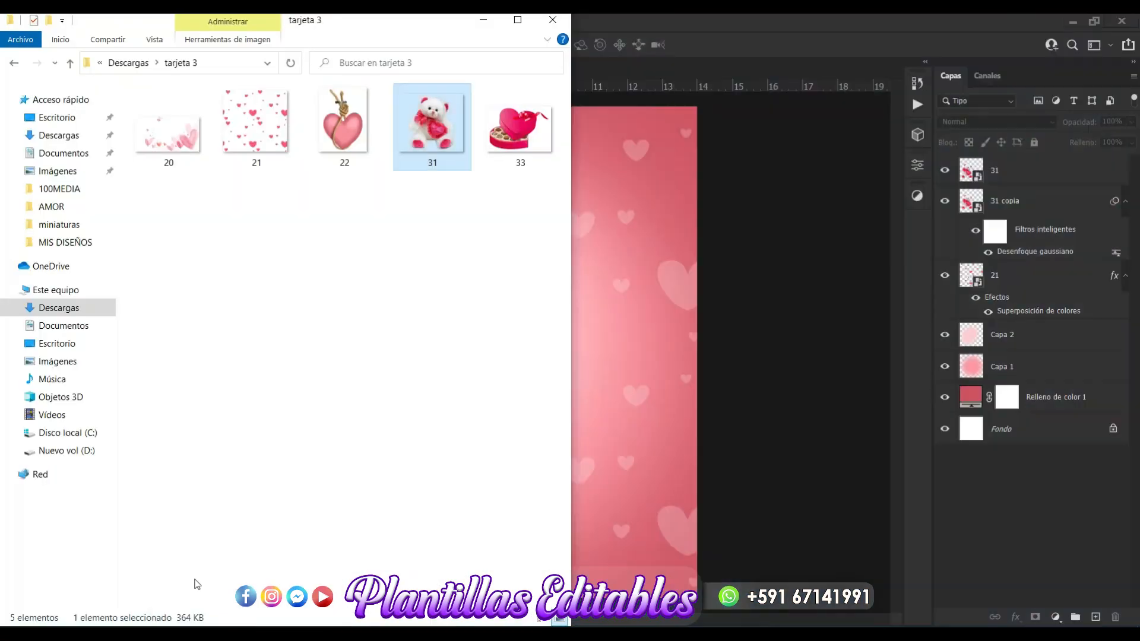
click(245, 380)
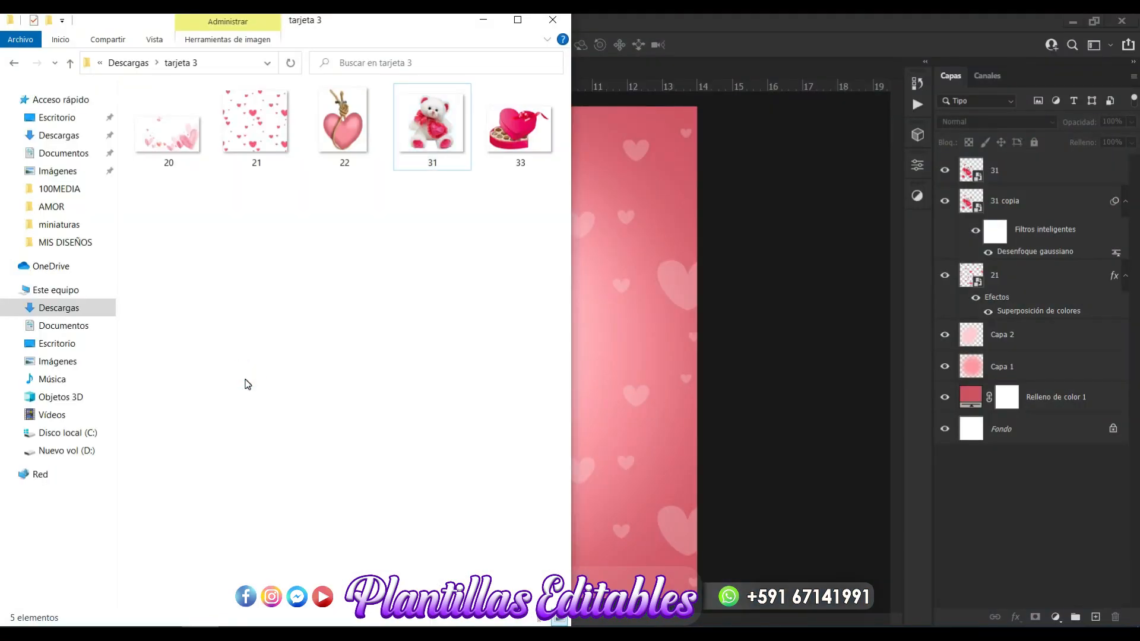
drag(526, 135, 626, 354)
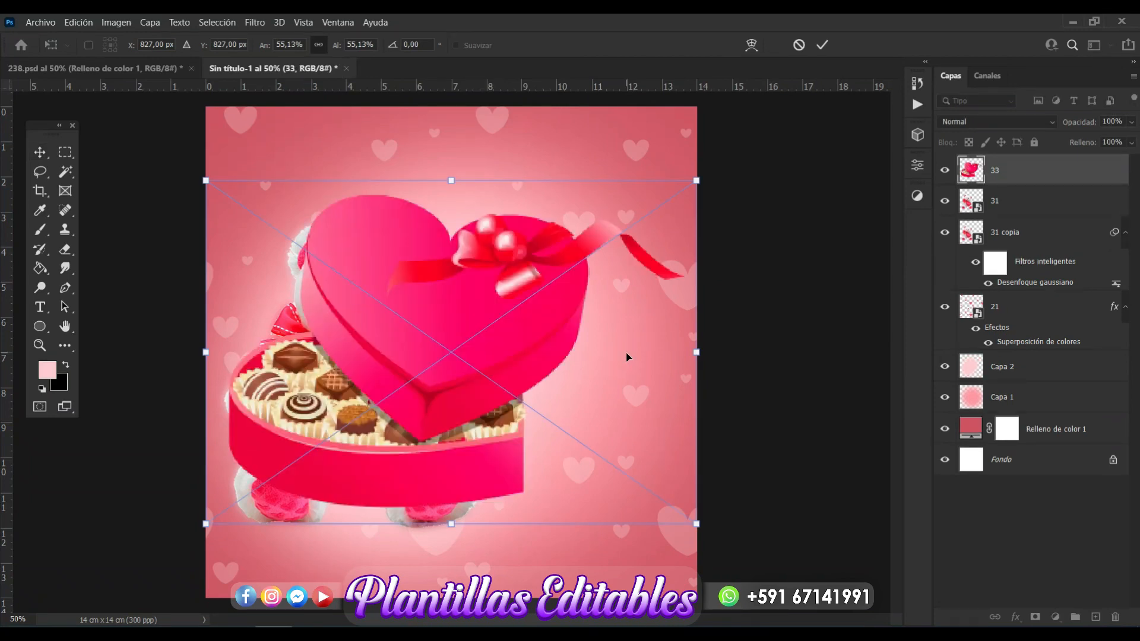
key(Return)
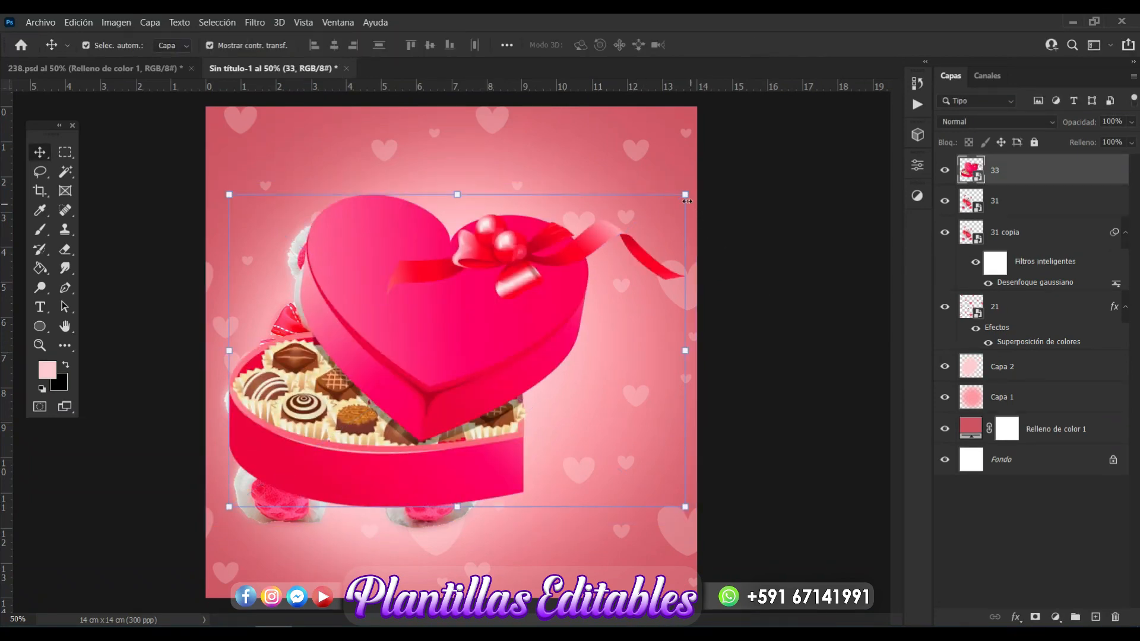
Shrink the chocolate box to about a third of the card's width and position it in front of the bear's feet
drag(685, 192, 397, 363)
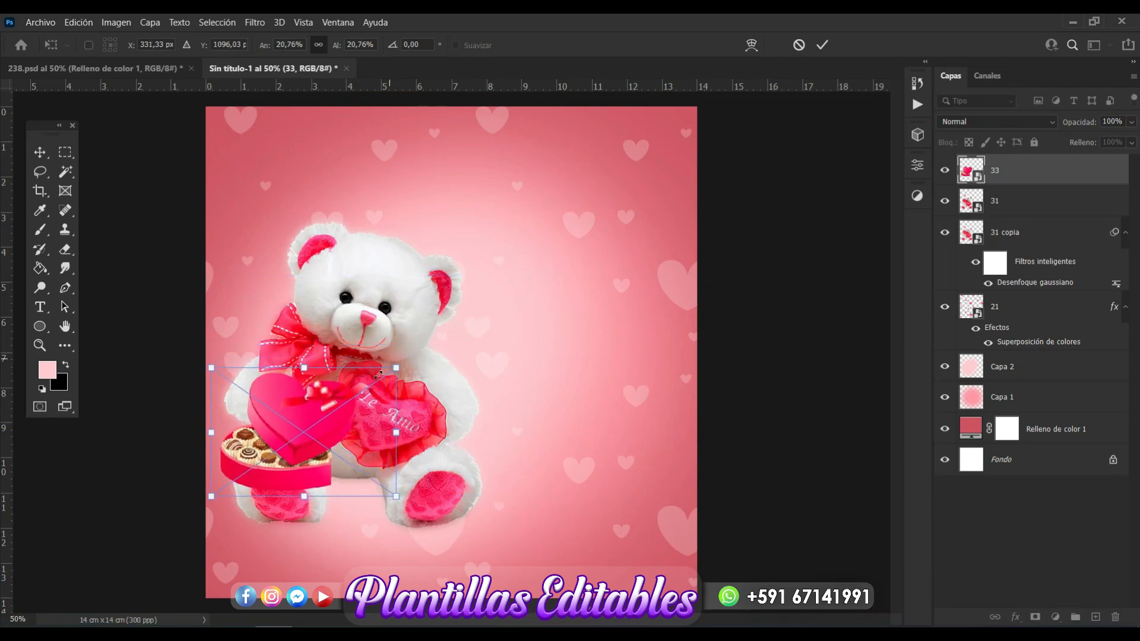
drag(358, 435, 392, 506)
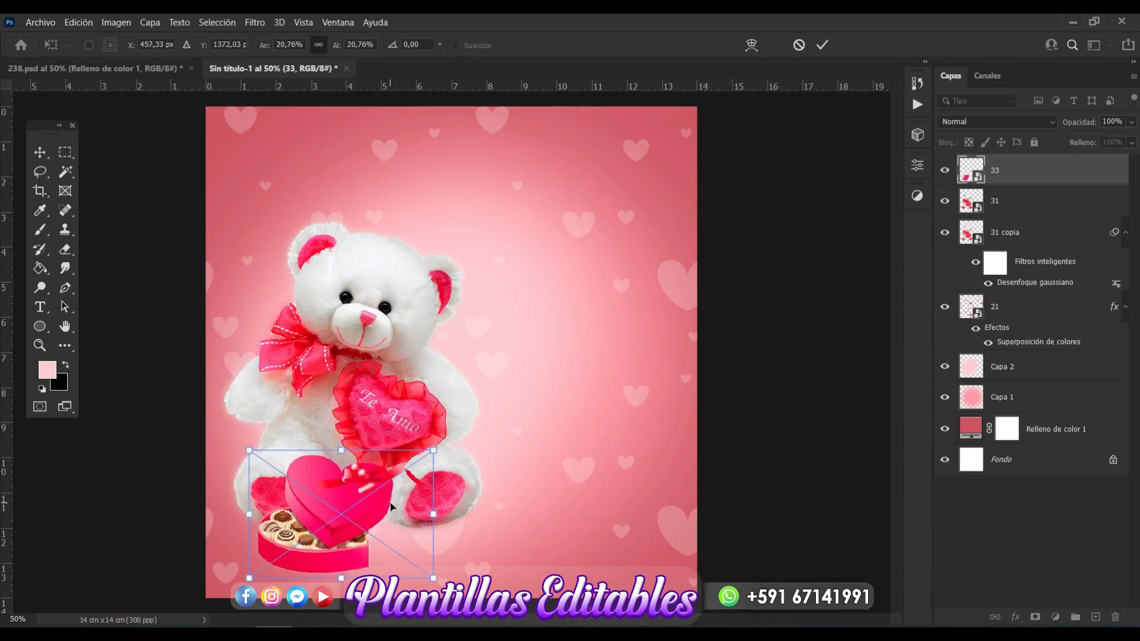
drag(444, 440, 458, 434)
key(Return)
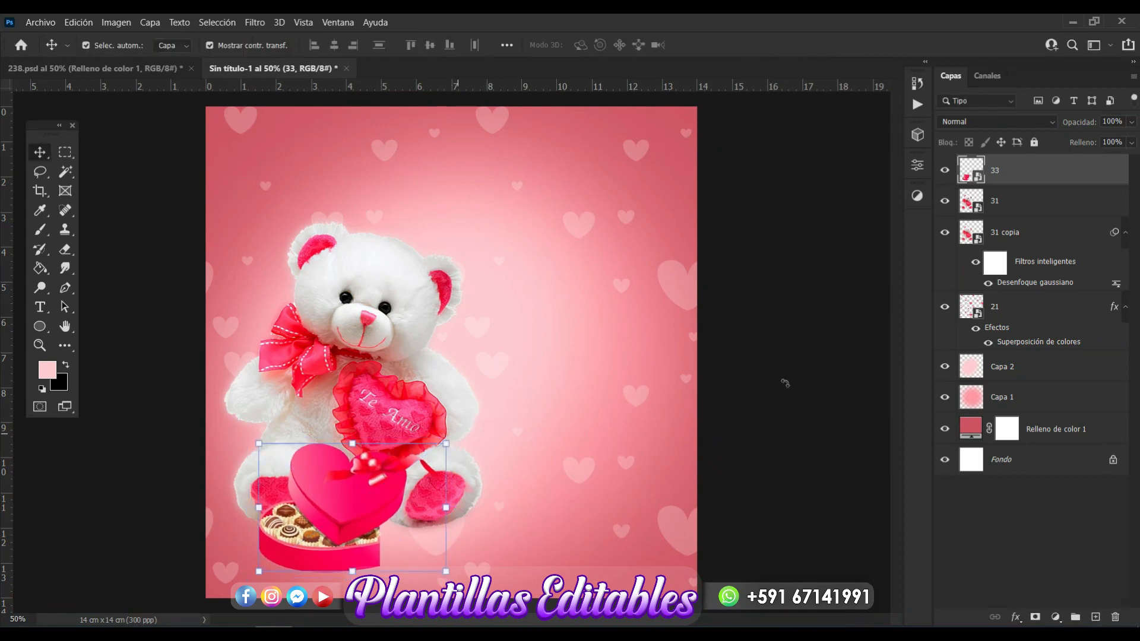
Move the teddy bear layer and its blurred copy together up by about 0.9 cm
click(1010, 241)
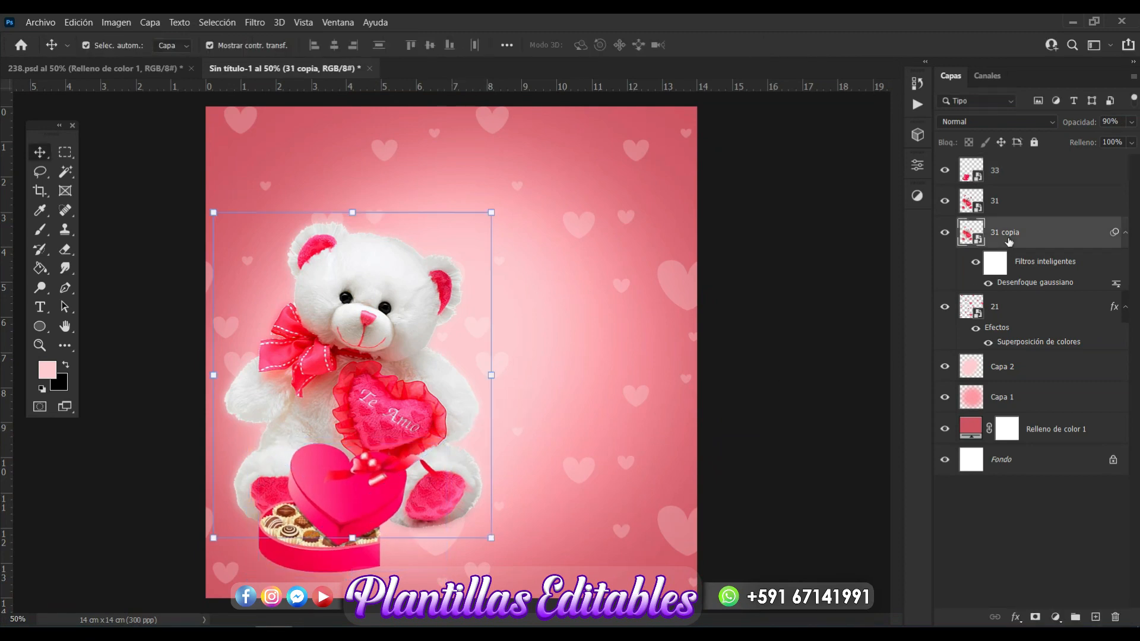
shift+click(1003, 205)
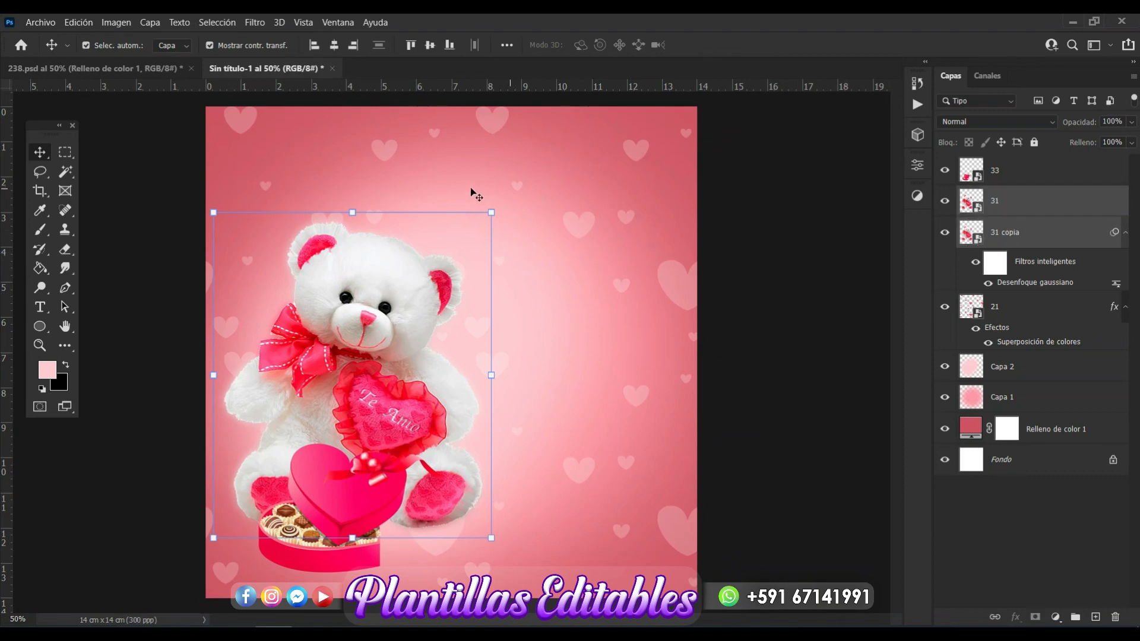
click(487, 208)
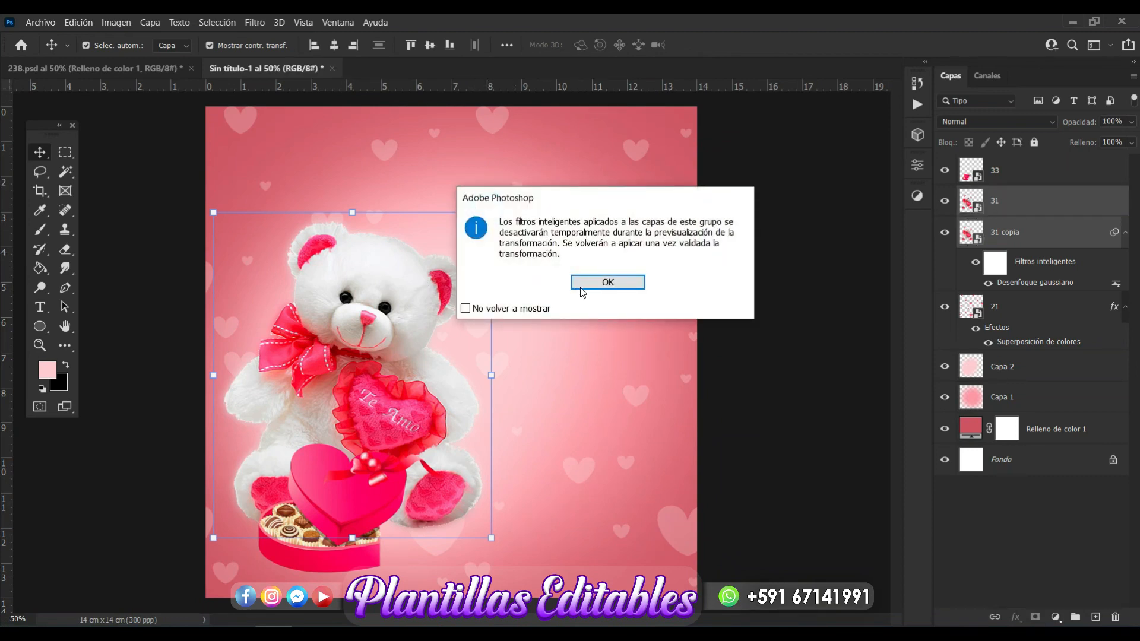
click(607, 282)
drag(403, 302, 405, 266)
key(Return)
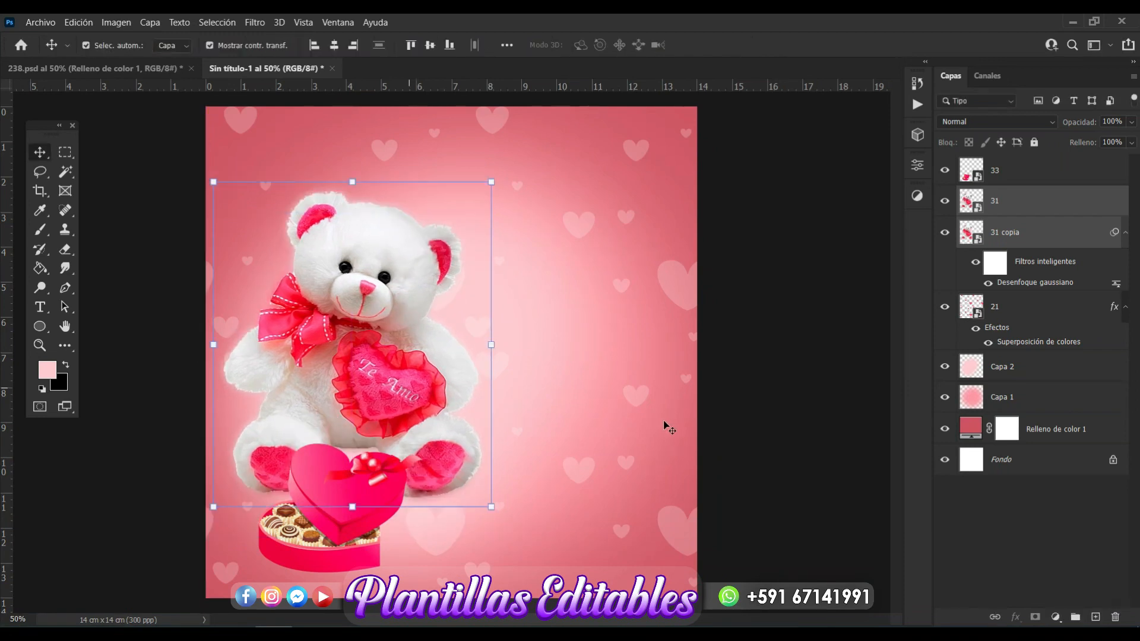
Move the heart-shaped chocolate box slightly up so it overlaps the gap between the bear's feet
click(753, 449)
click(365, 508)
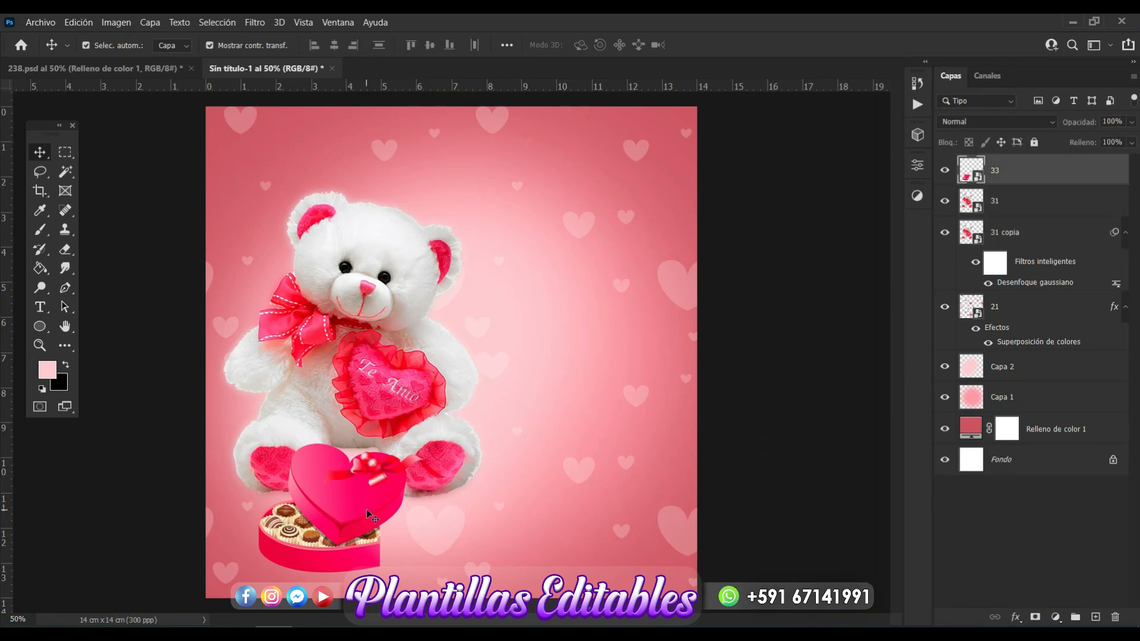
drag(372, 503, 377, 494)
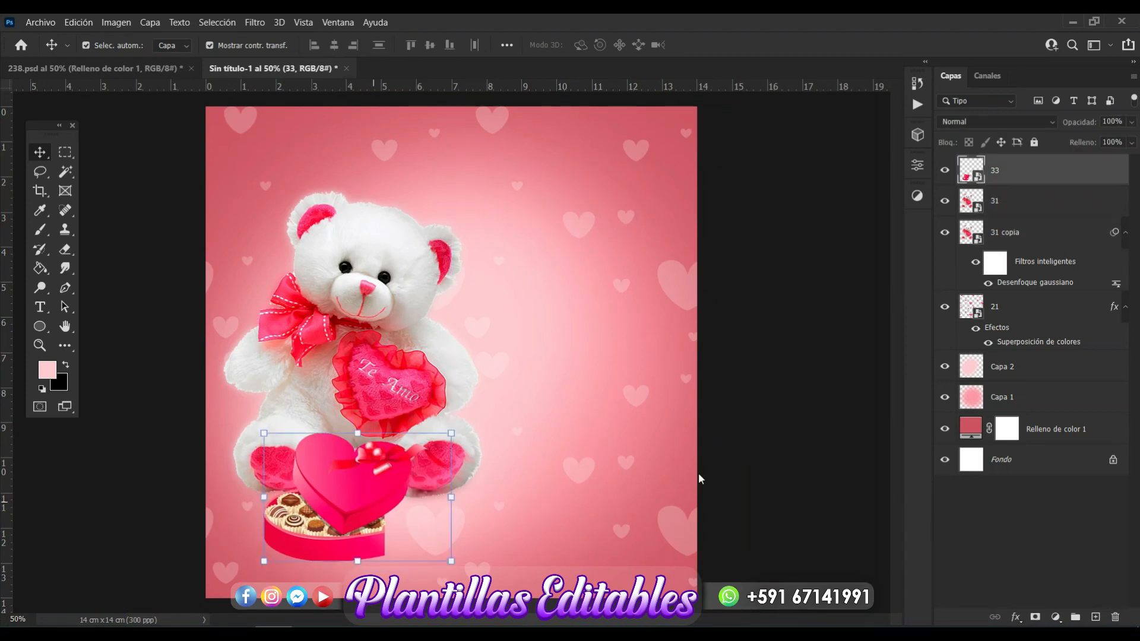
Create a new empty layer above the chocolate box and set the Brush size to 172 px
click(1096, 618)
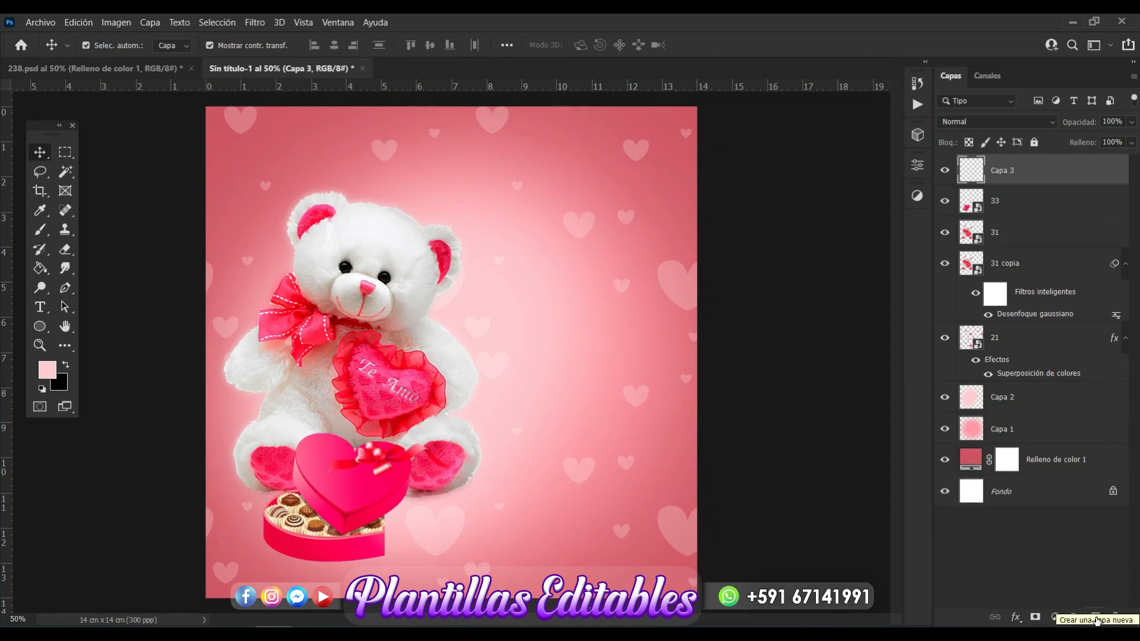
click(39, 231)
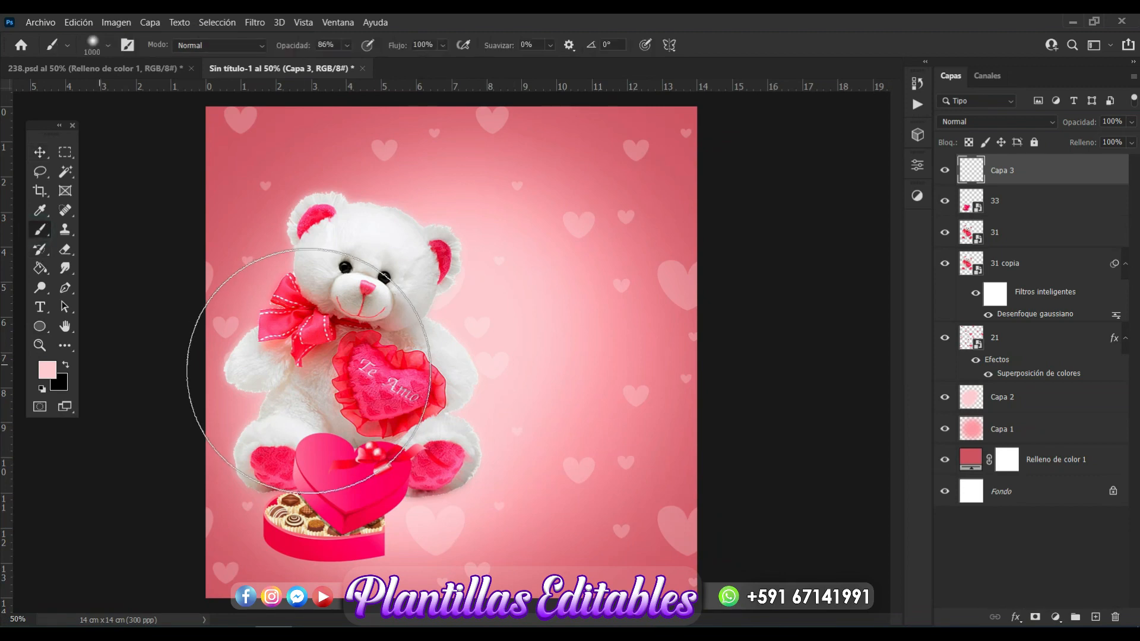
click(108, 46)
click(151, 94)
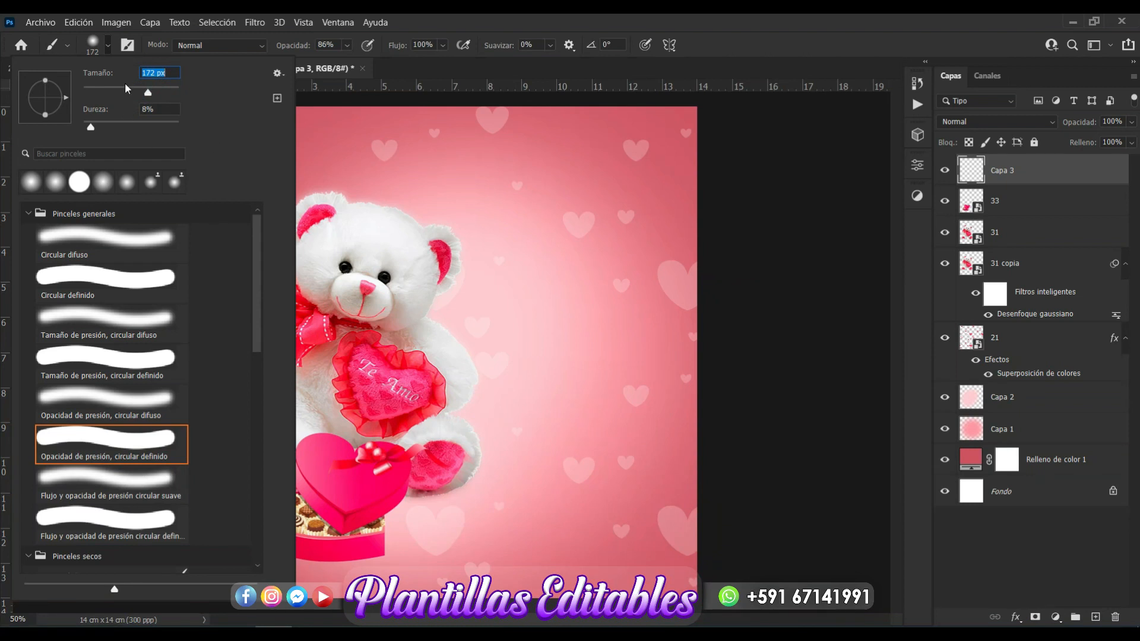
click(93, 49)
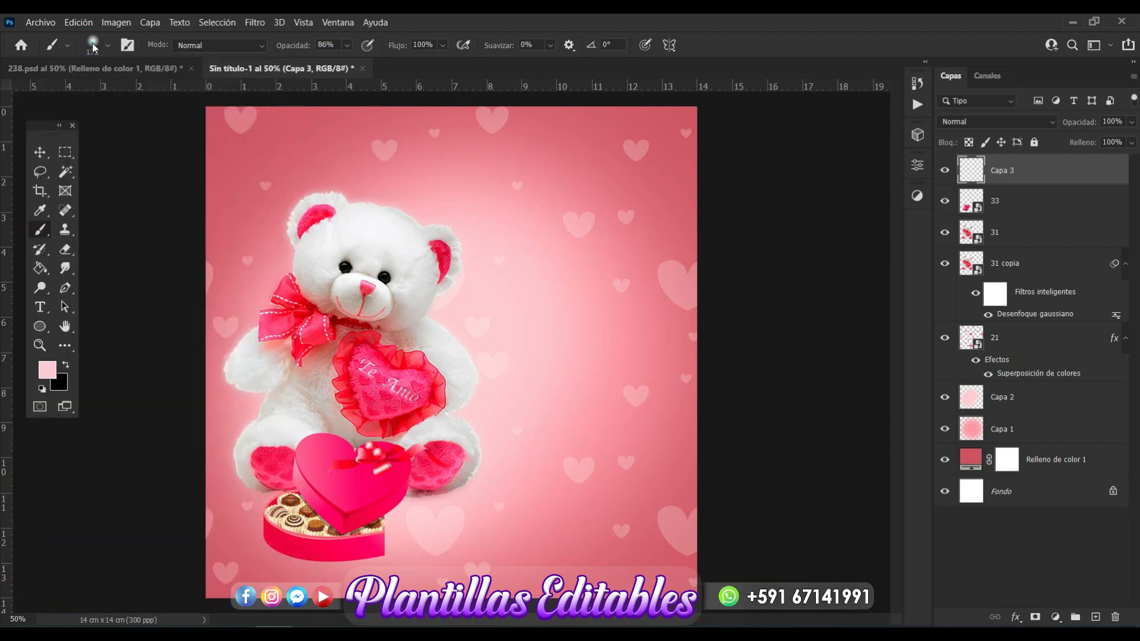
Change the foreground colour to the muted dark red 9c505a
click(47, 371)
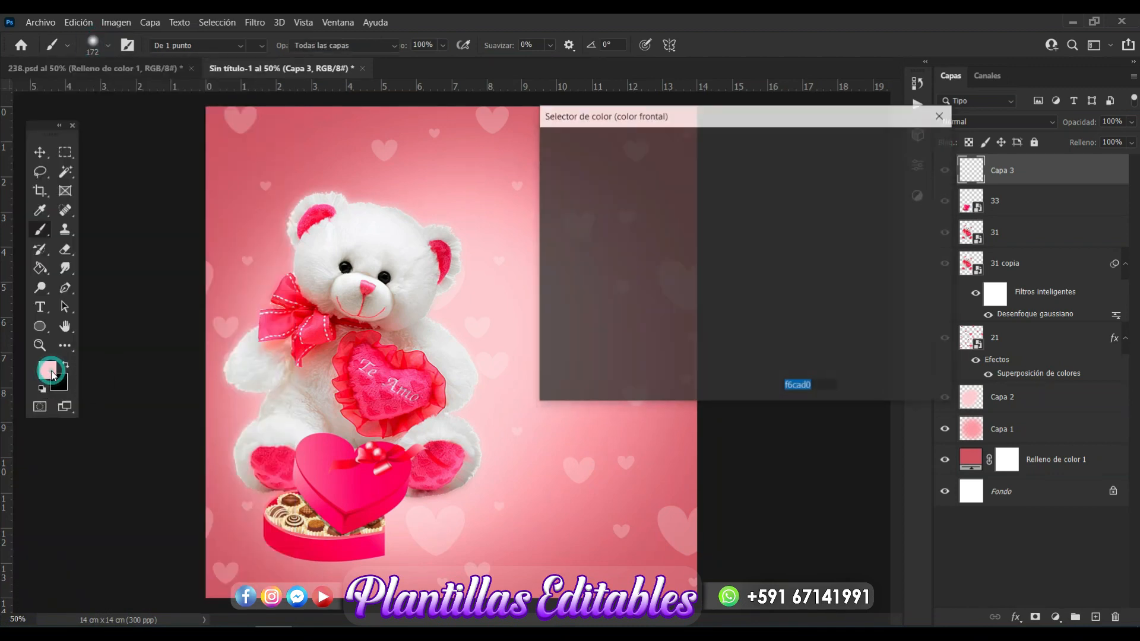
drag(558, 339, 639, 222)
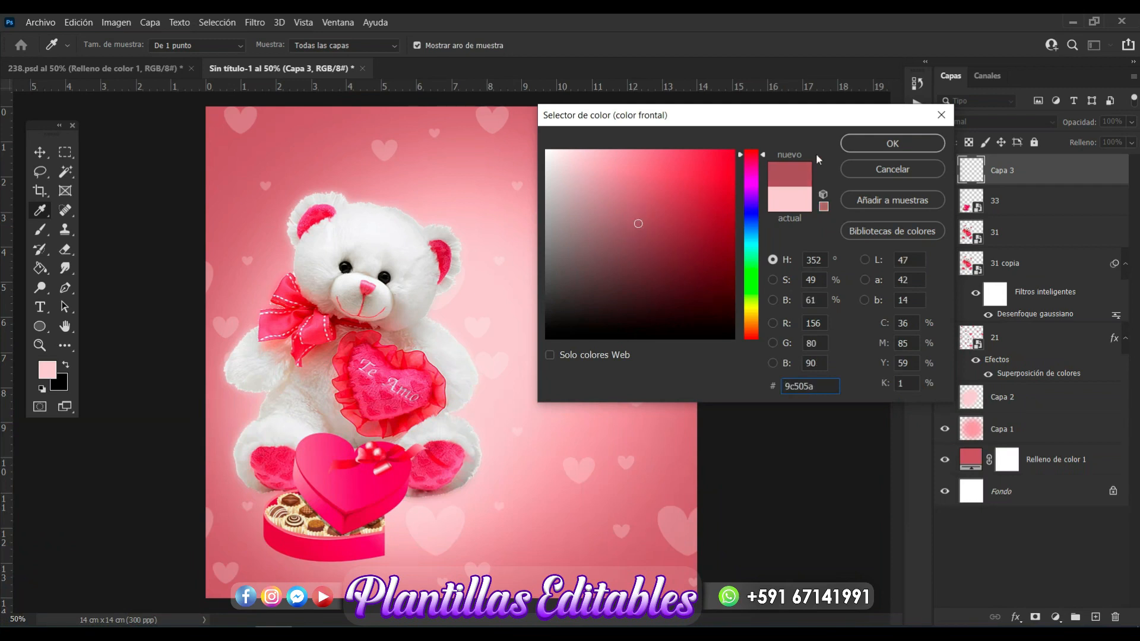
click(854, 145)
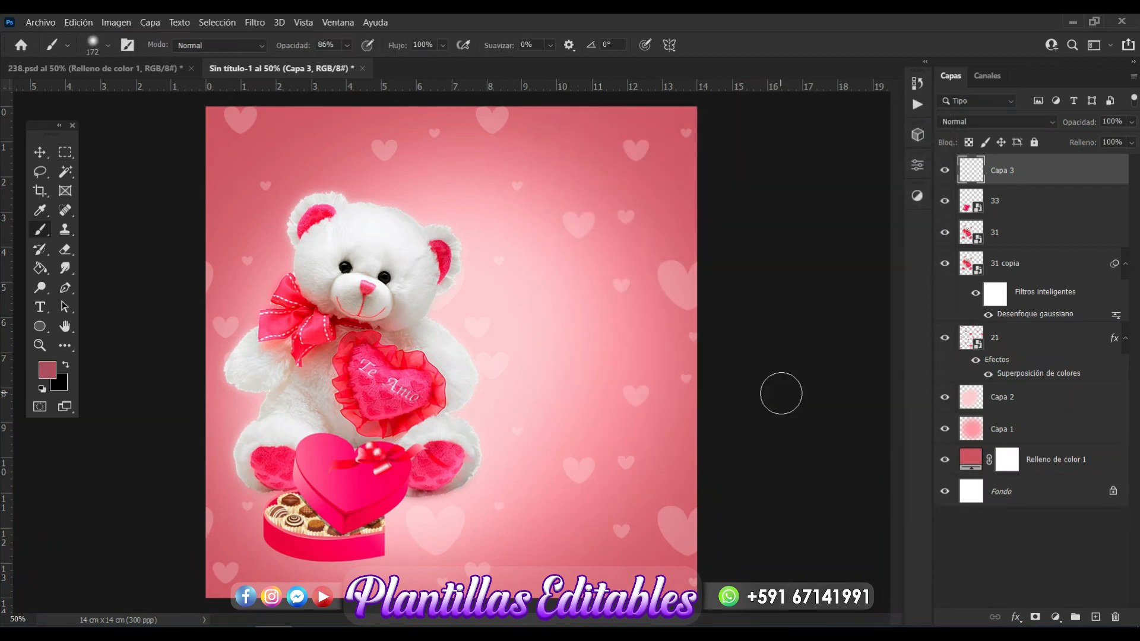
Set the brush opacity to 65% for painting around the bear's feet and the chocolate box
key(ctrl+plus)
key(ctrl+plus)
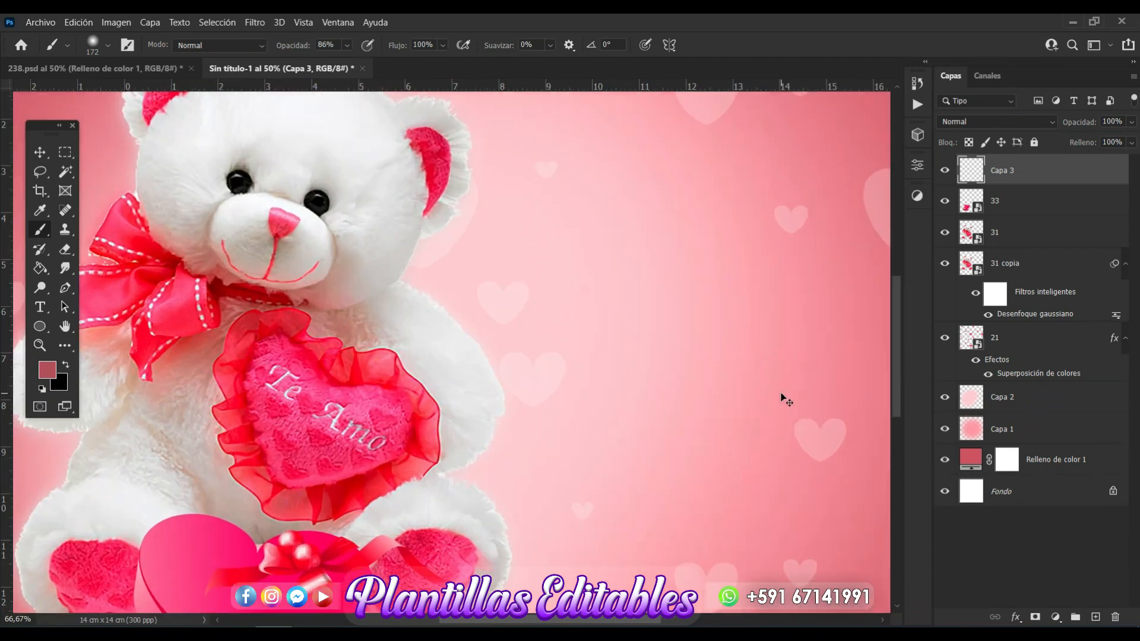
scroll(781, 394, down, 3)
scroll(781, 394, down, 1)
scroll(781, 394, left, 3)
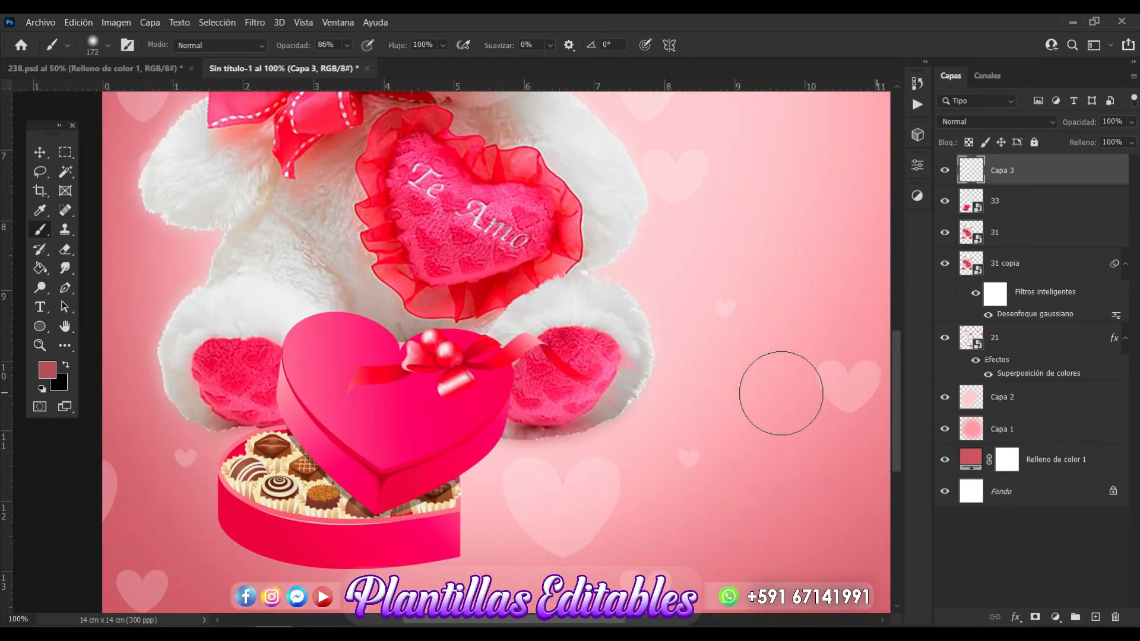
click(347, 45)
drag(362, 61, 347, 61)
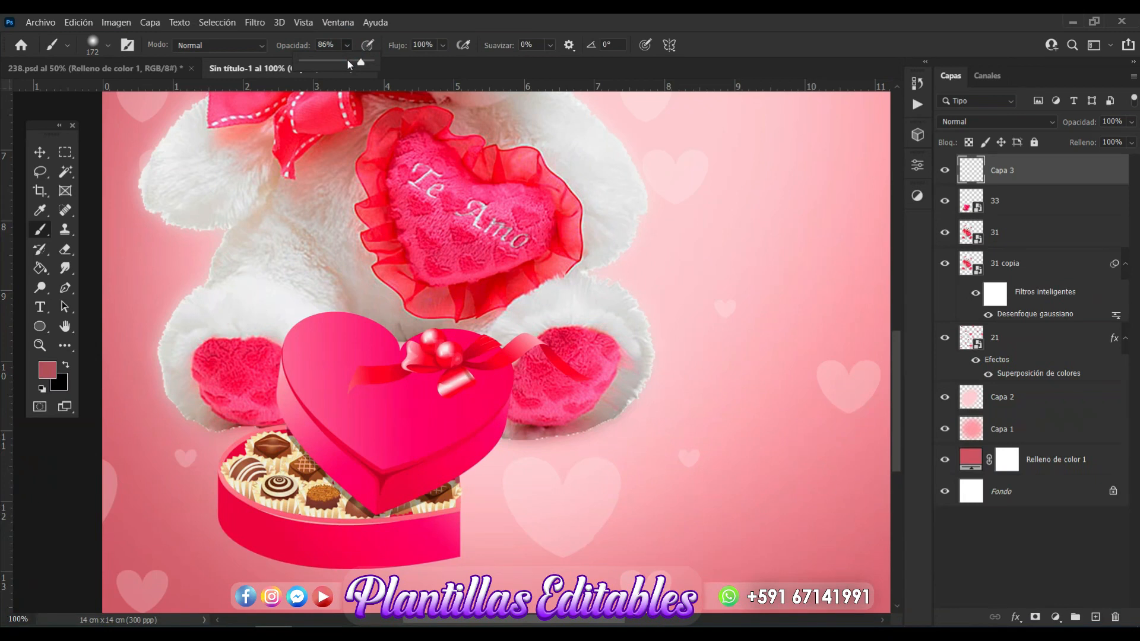
Place the new layer beneath the blurred bear copy and brush soft shadows around the bear's feet and chocolate box
click(629, 397)
key(ctrl+z)
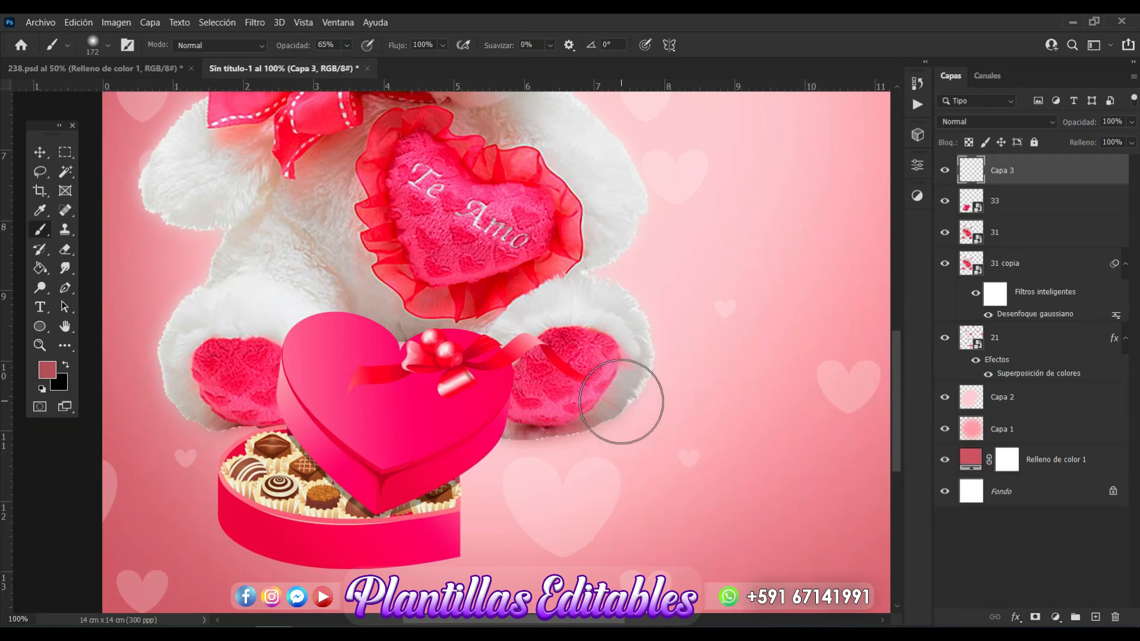
drag(1033, 175, 1041, 321)
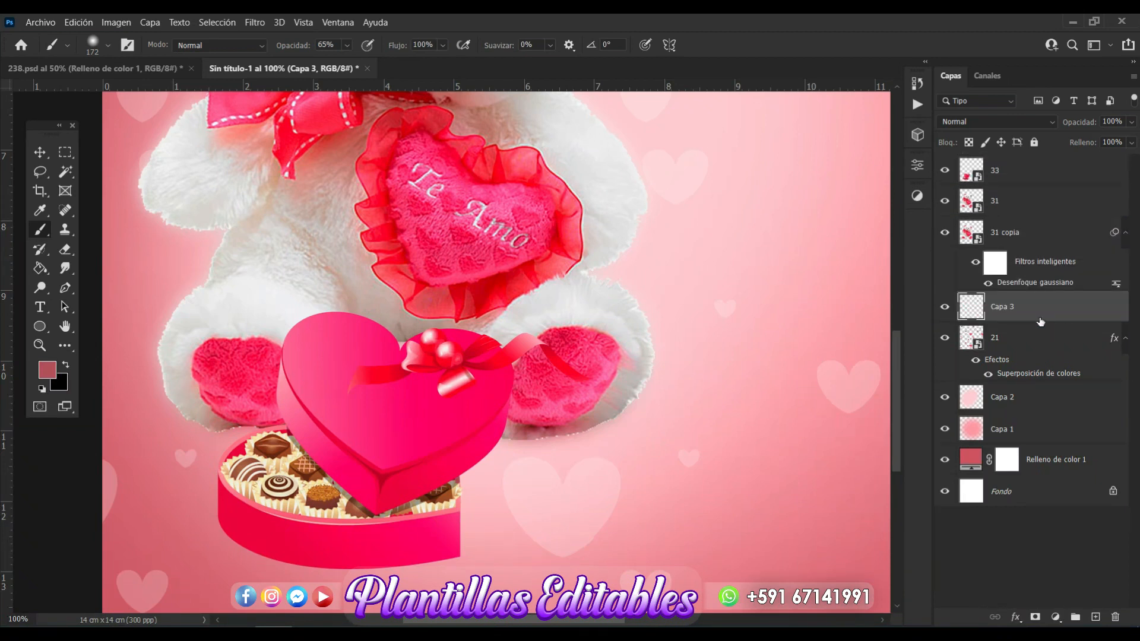
mouse_move(632, 351)
mouse_down()
mouse_move(586, 408)
mouse_move(509, 437)
mouse_move(477, 422)
mouse_move(457, 469)
mouse_move(469, 510)
mouse_move(436, 508)
mouse_move(437, 532)
mouse_move(300, 547)
mouse_move(265, 545)
mouse_move(249, 530)
mouse_up()
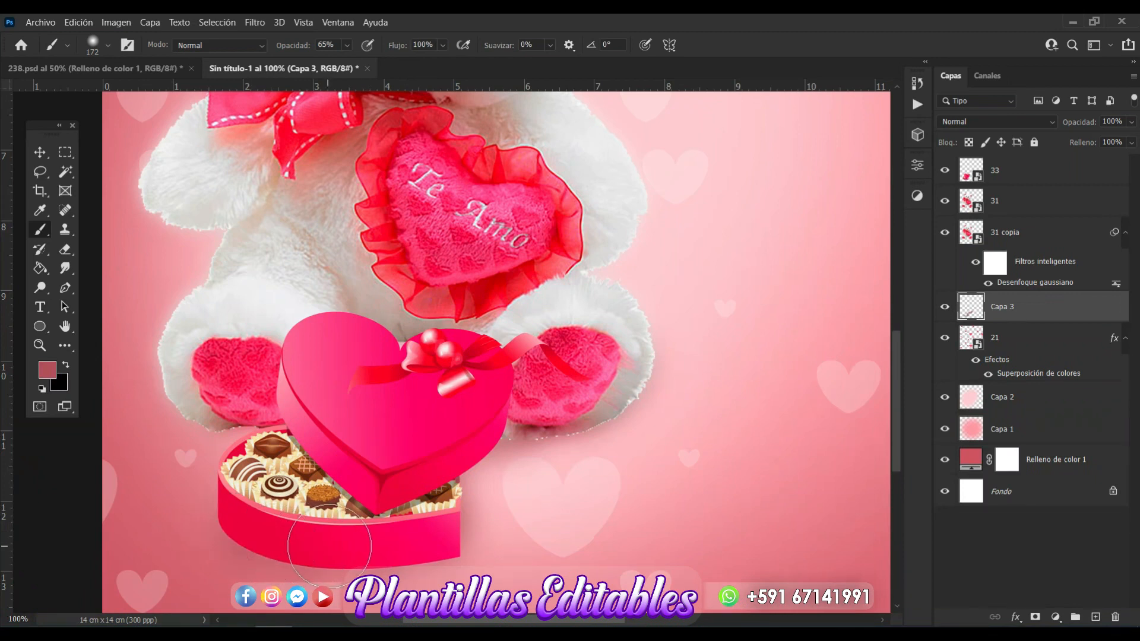
mouse_move(288, 413)
mouse_down()
mouse_move(224, 403)
mouse_move(193, 367)
mouse_up()
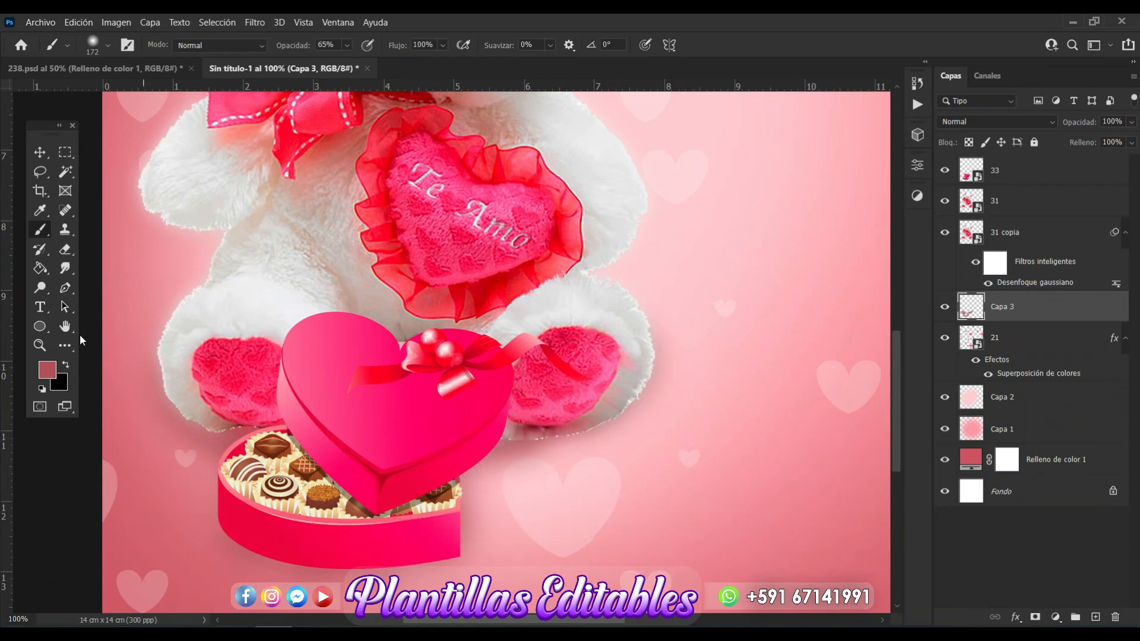
Reduce the painted shadow layer's opacity to 90% and deselect the layer
click(40, 154)
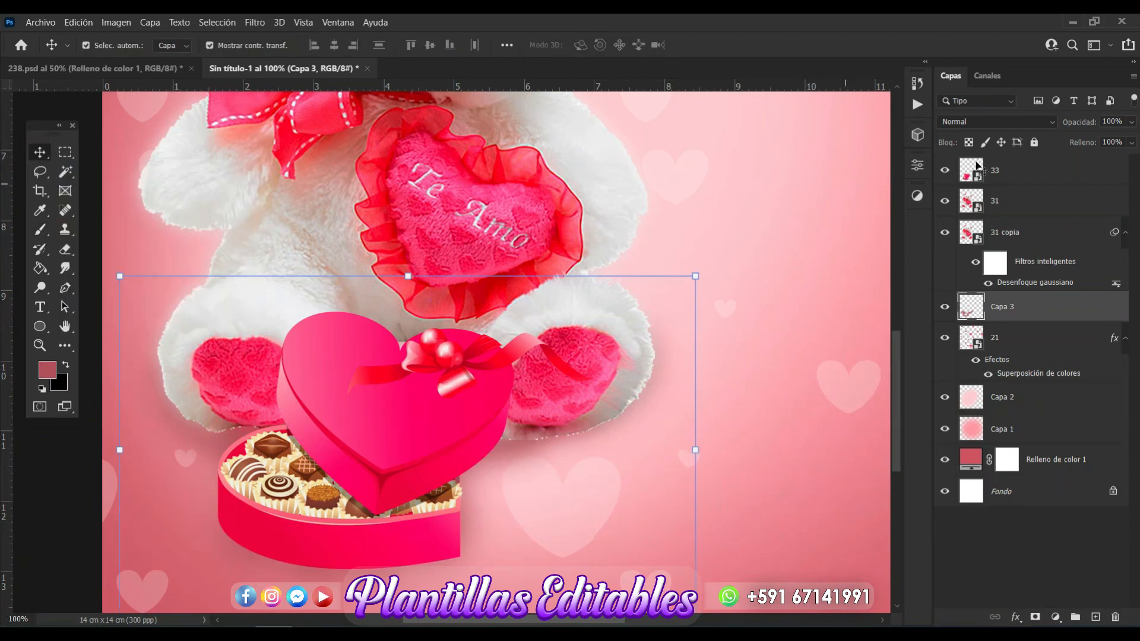
click(1132, 122)
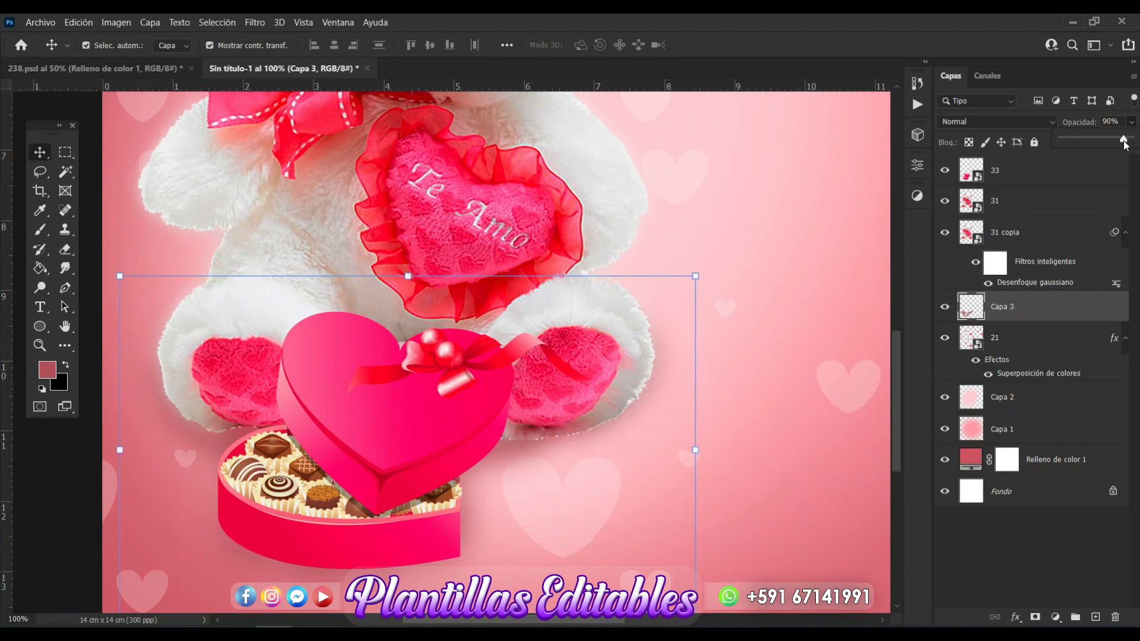
key(ctrl)
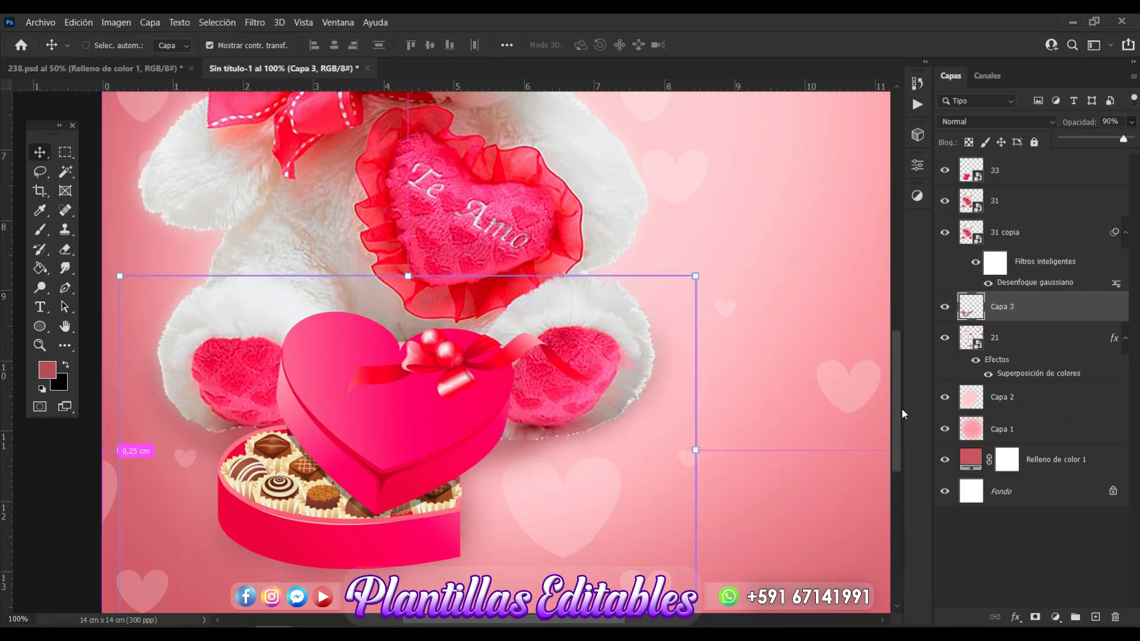
key(ctrl+minus)
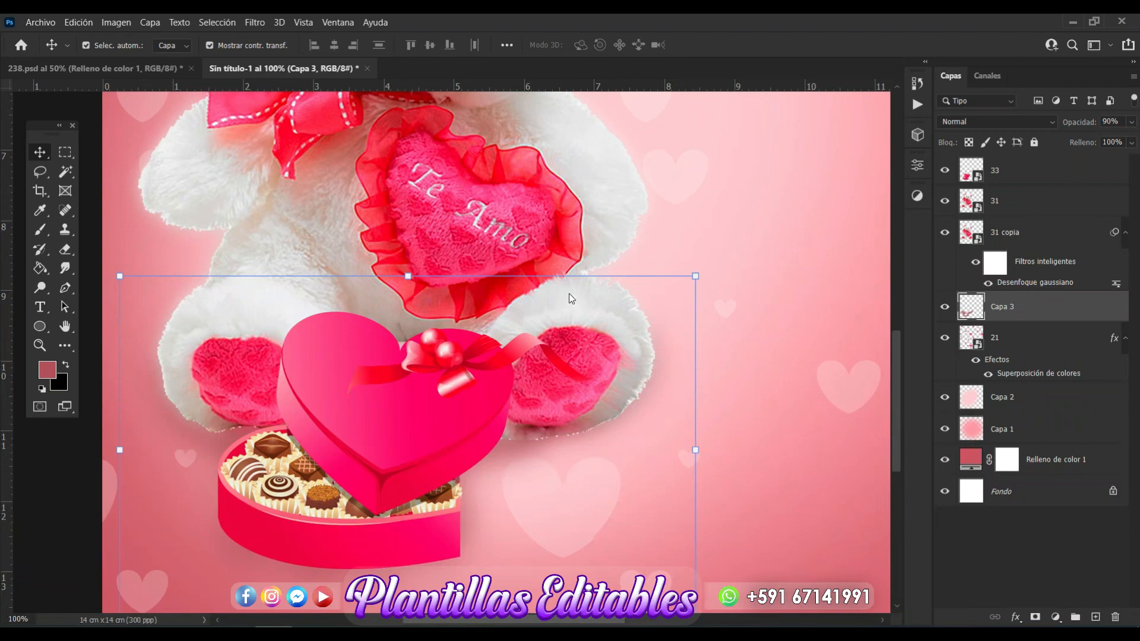
key(ctrl+minus)
key(ctrl+minus)
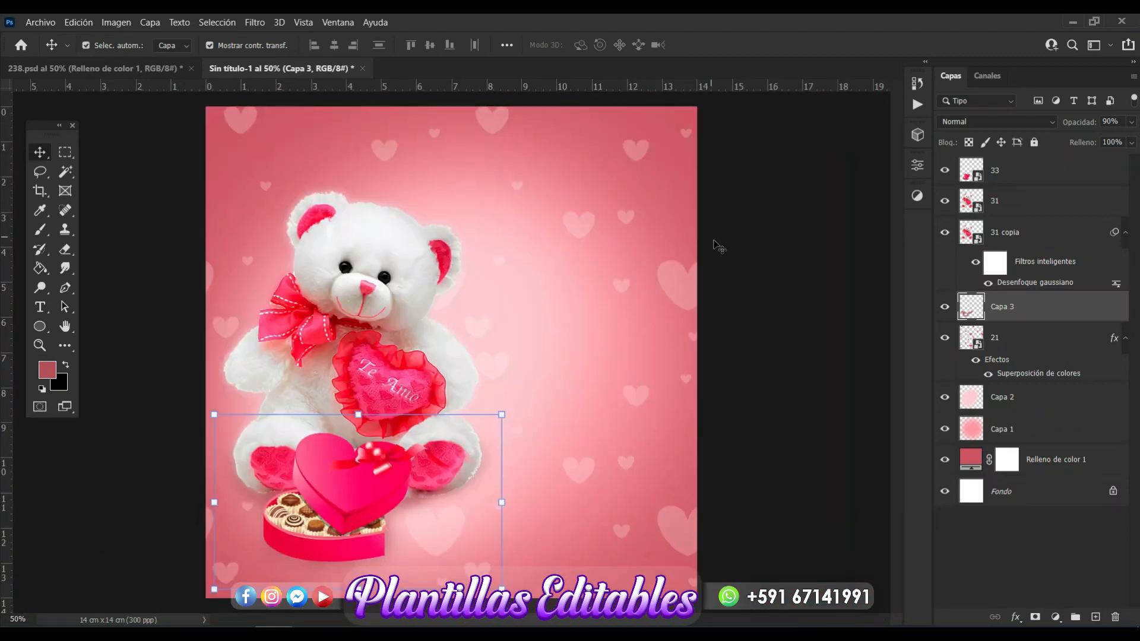
click(786, 289)
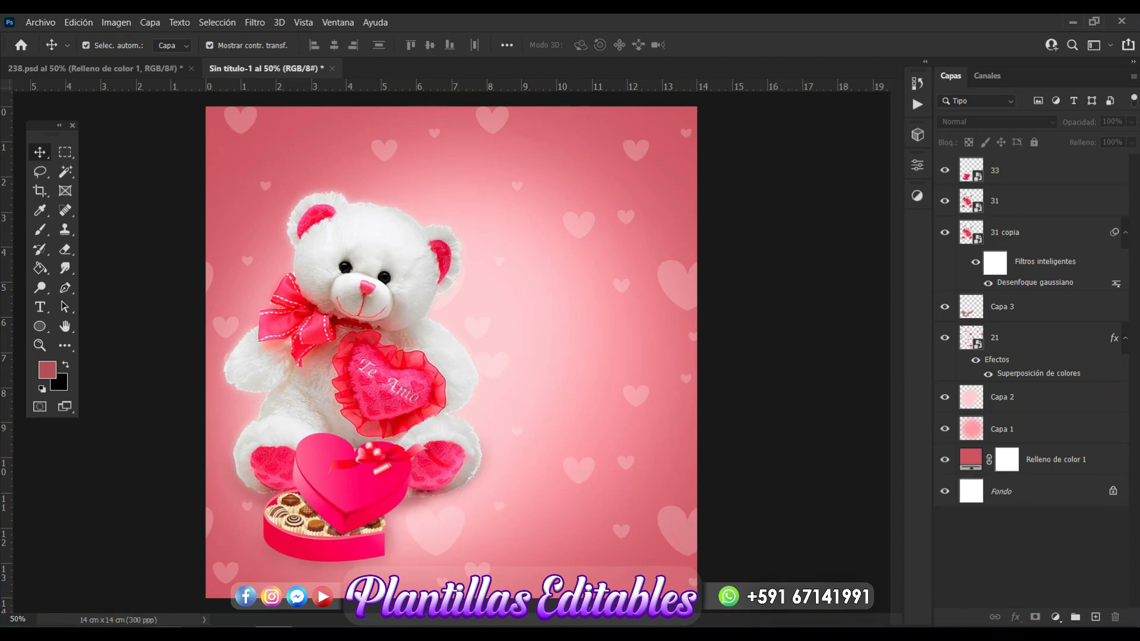
Place the watercolour hearts image 20 from the tarjeta 3 folder and move it down to the card's lower edge
click(200, 634)
click(350, 260)
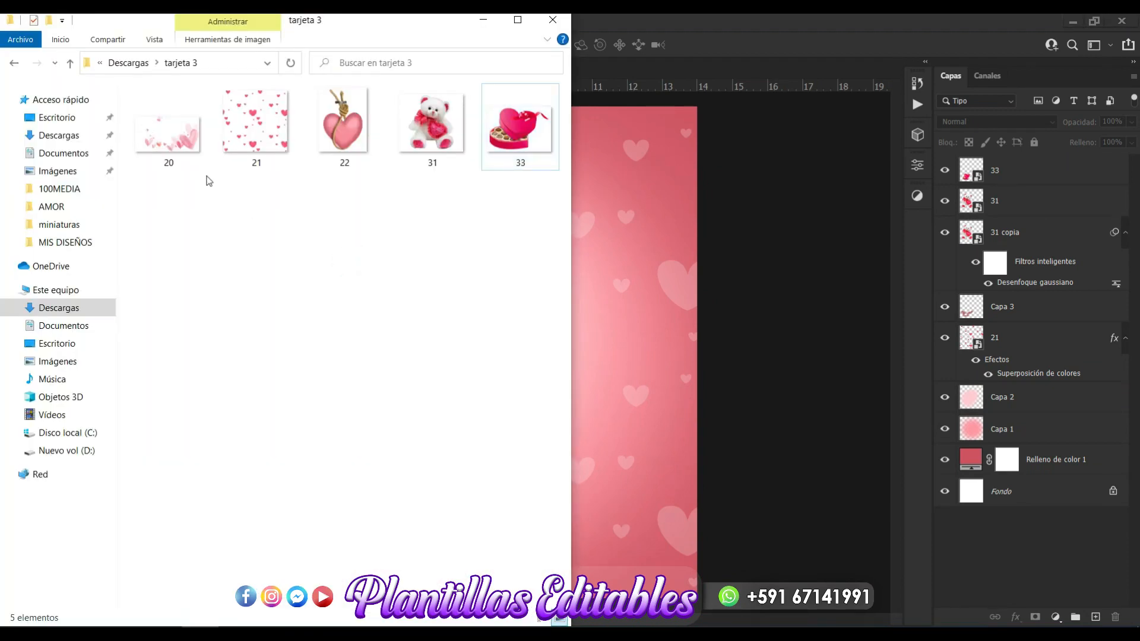
drag(173, 145, 610, 326)
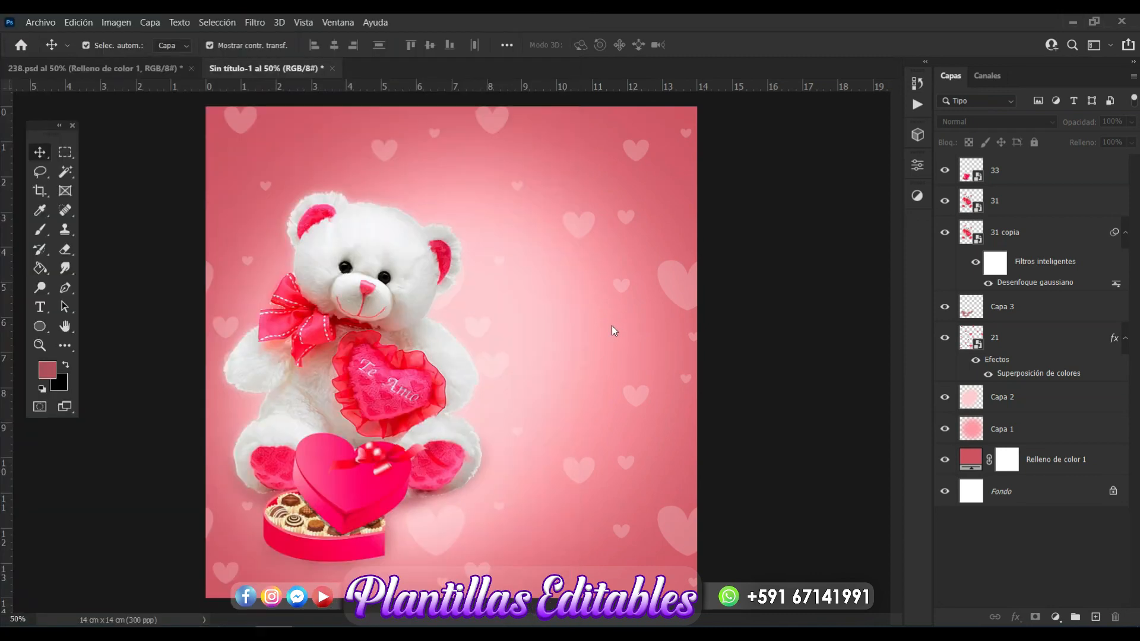
key(Return)
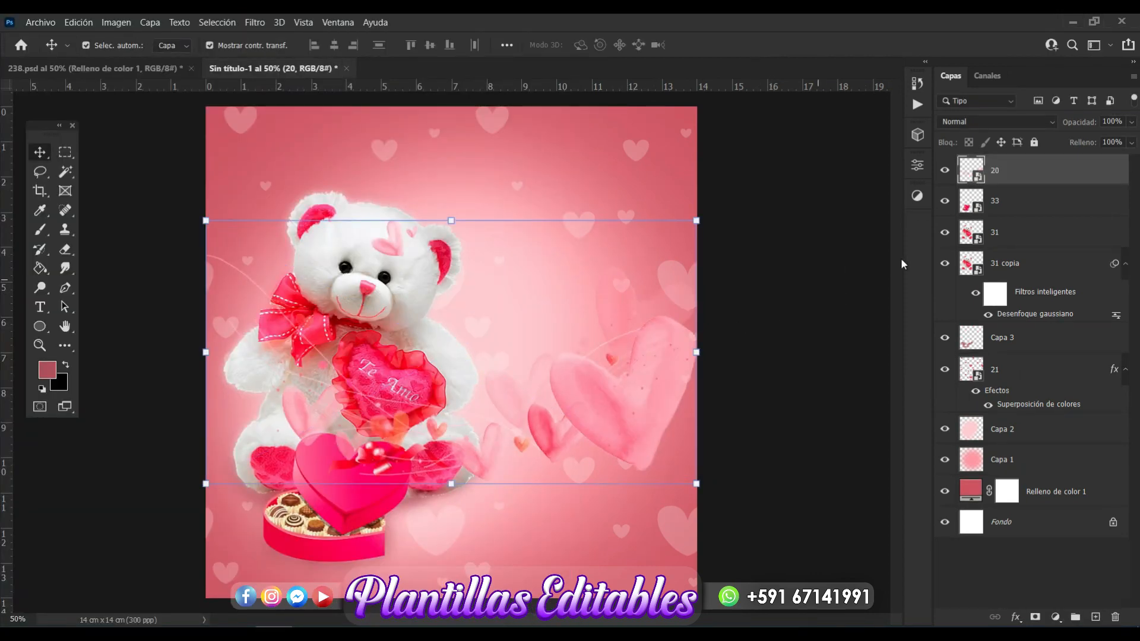
drag(646, 393, 633, 504)
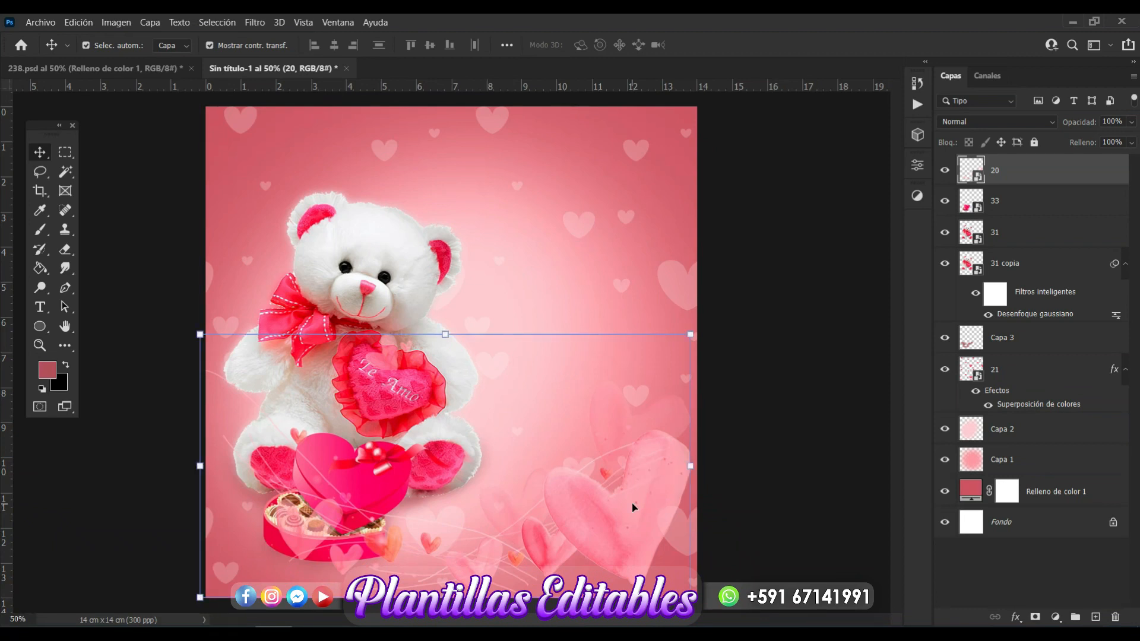
click(805, 515)
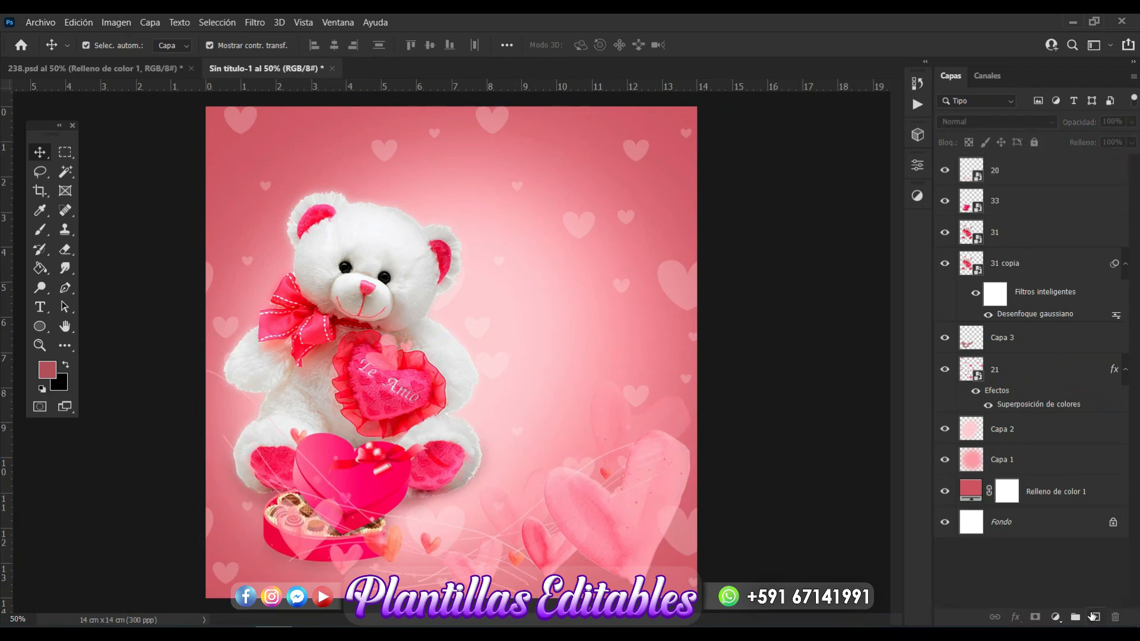
Add a new layer above the watercolour hearts and set the brush's foreground colour to dark red #883440
click(1096, 617)
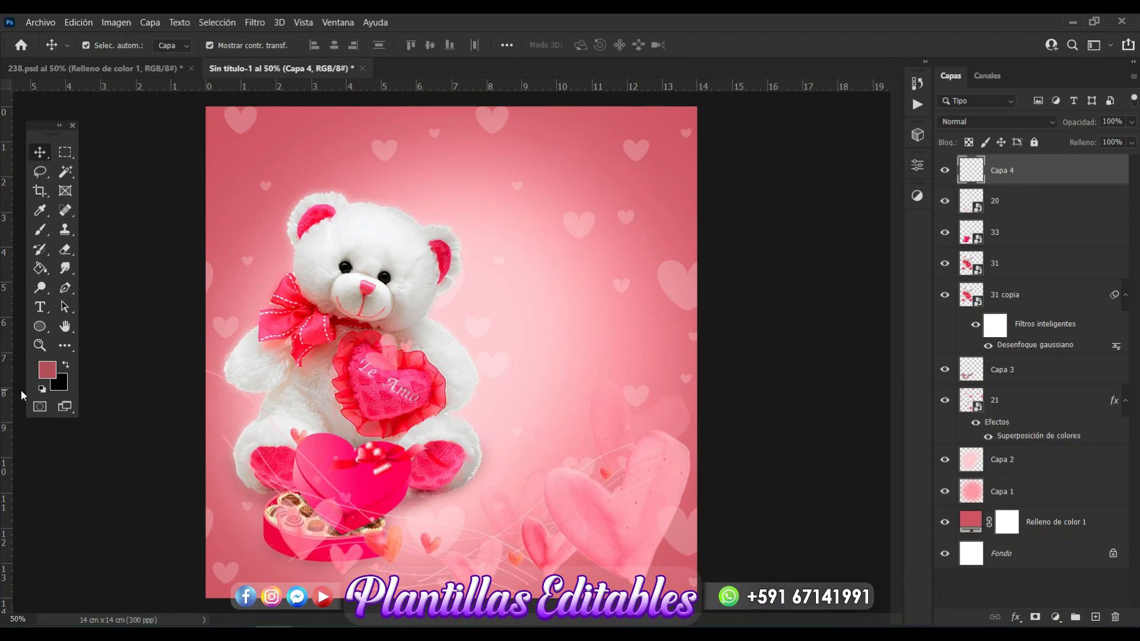
click(43, 230)
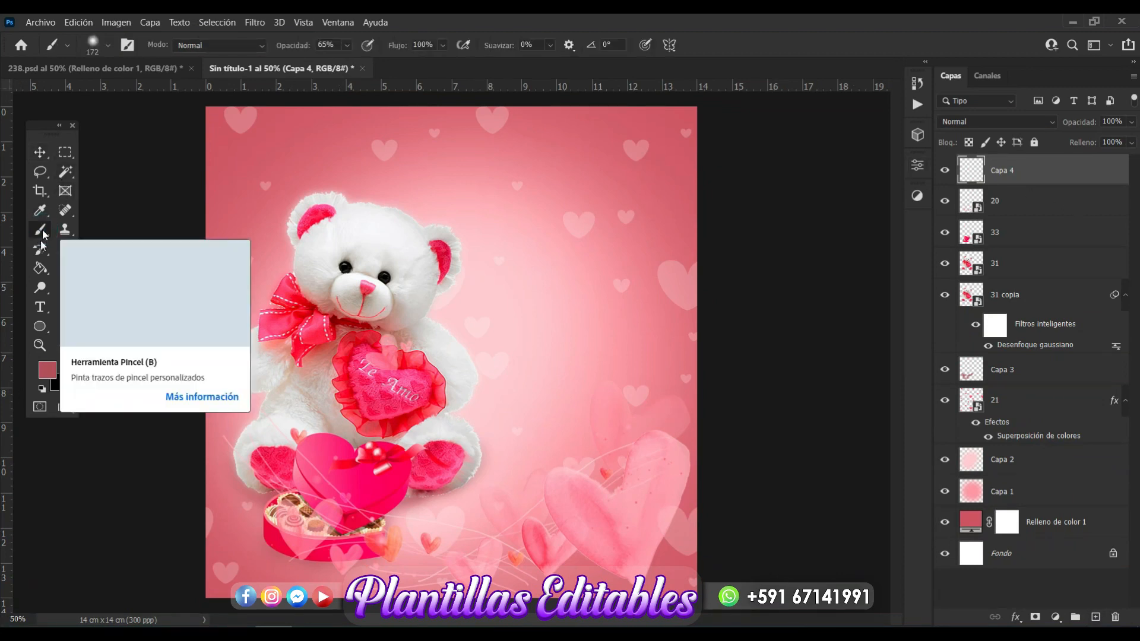
click(53, 375)
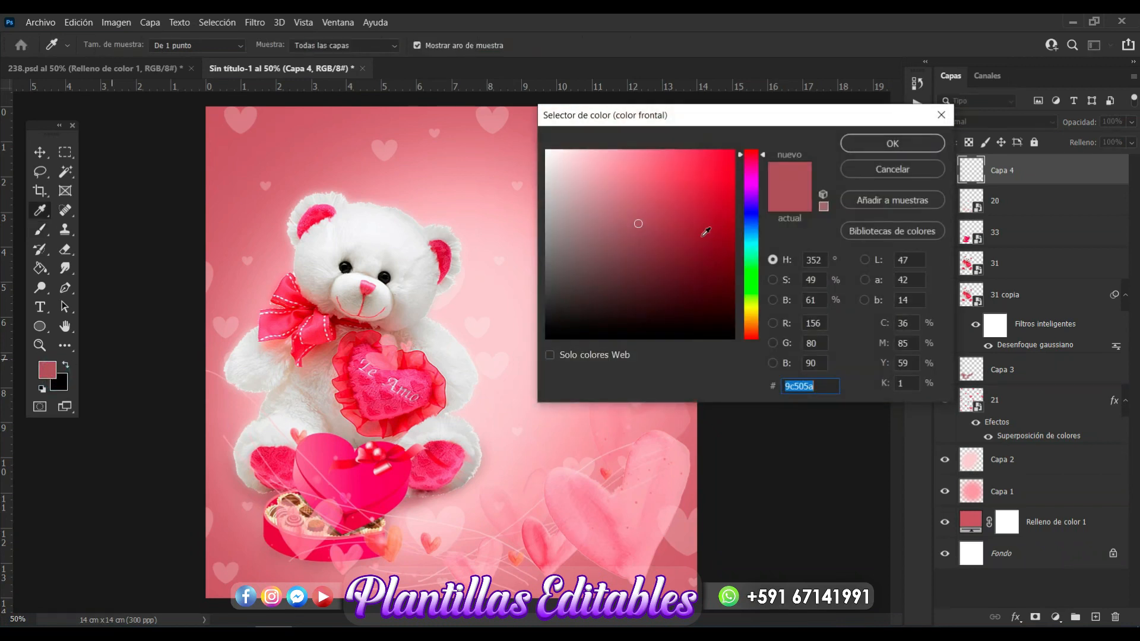
click(665, 226)
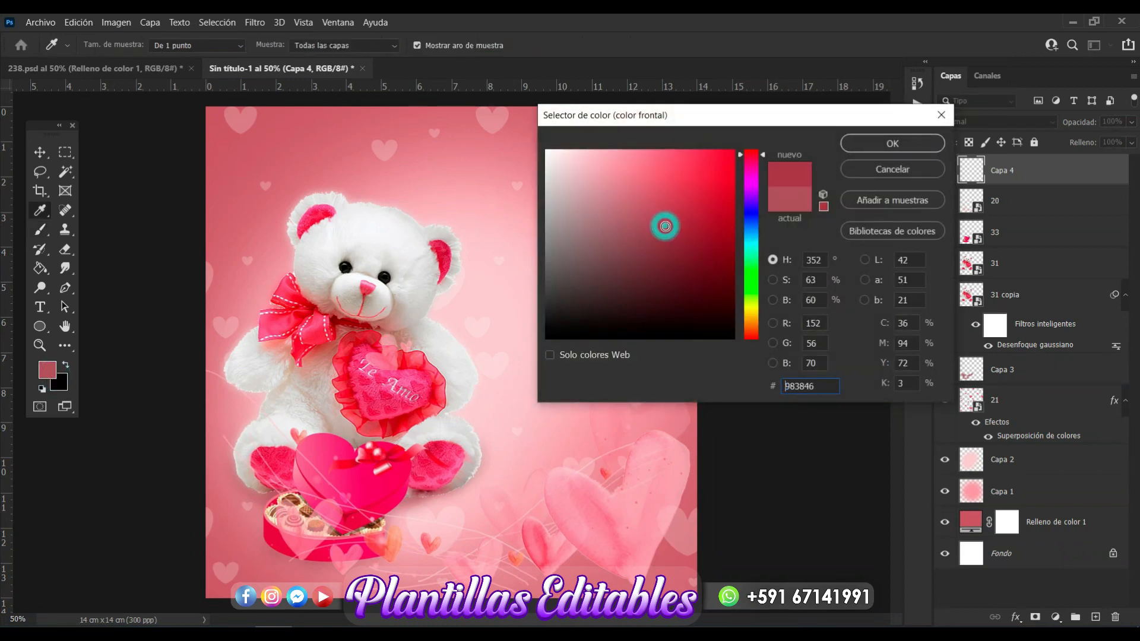
click(664, 237)
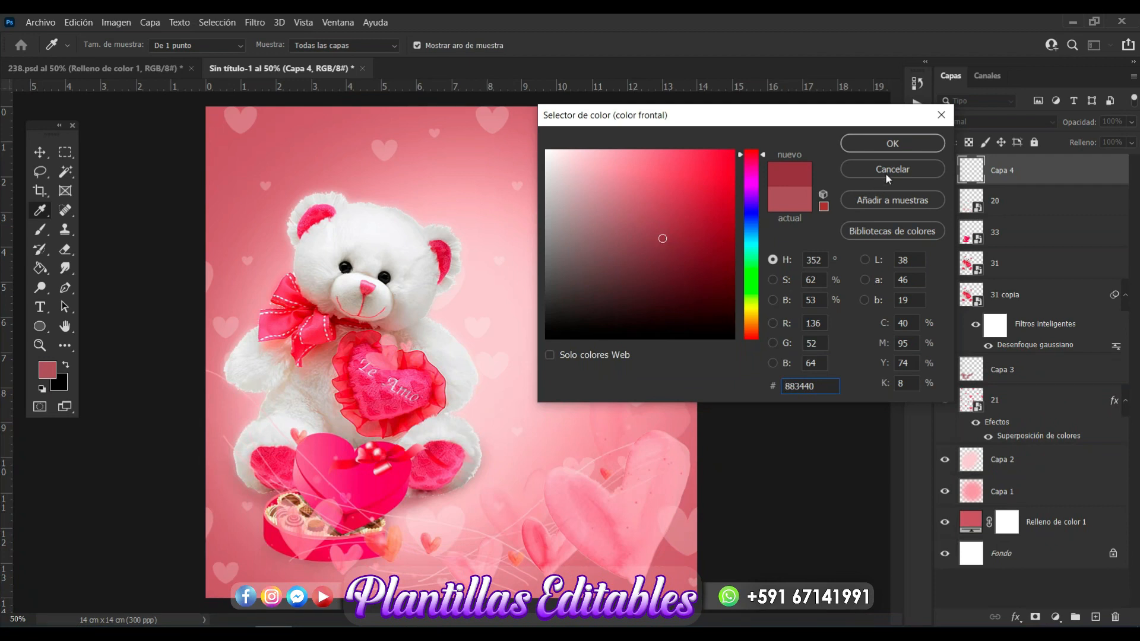
click(881, 149)
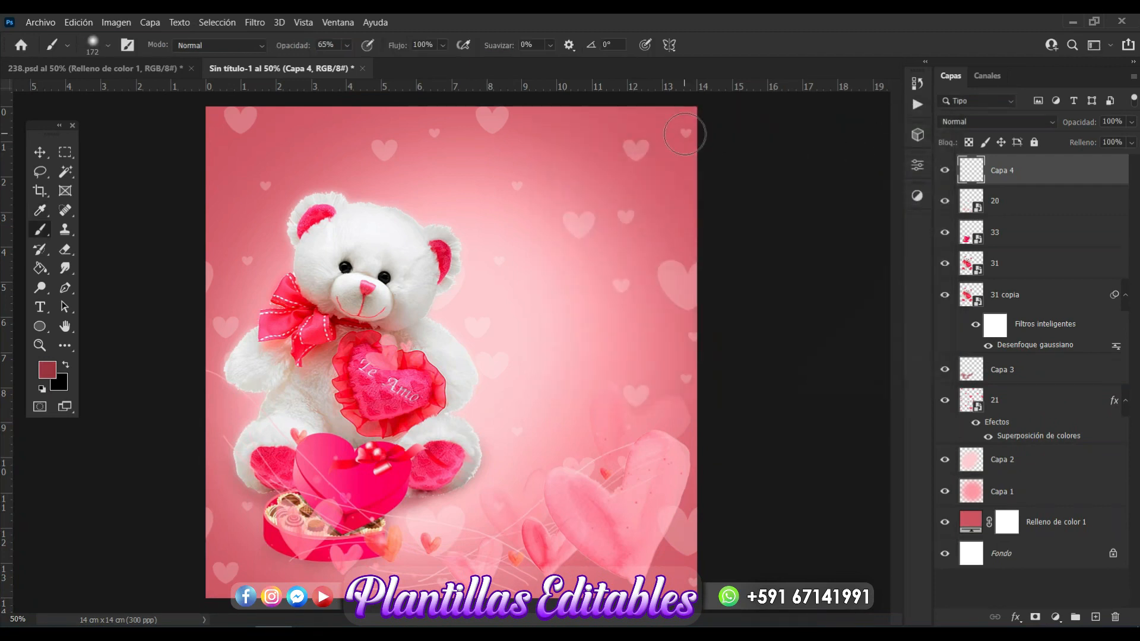
Set the brush size to 550 px, keeping the soft 8% hardness
click(107, 47)
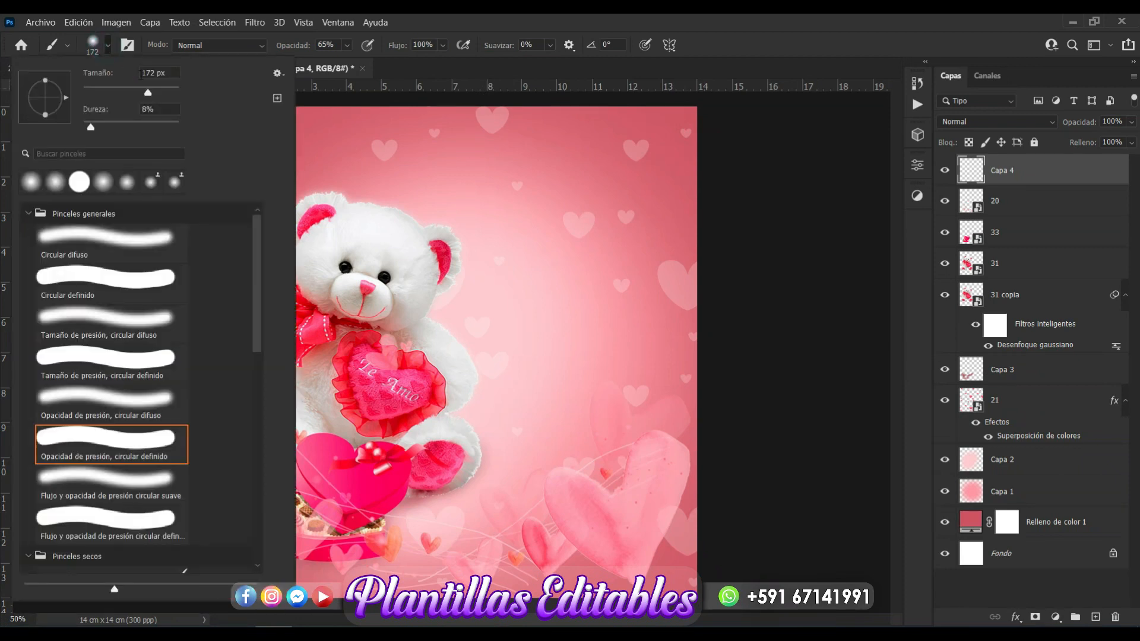
click(159, 89)
click(167, 92)
text(550)
click(93, 48)
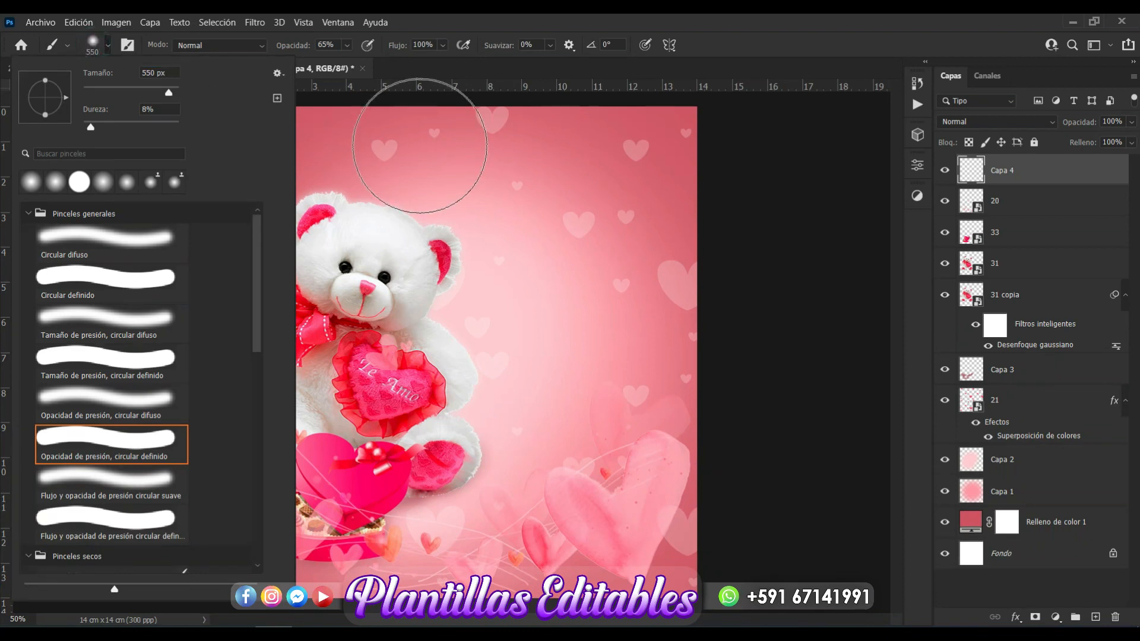
click(92, 49)
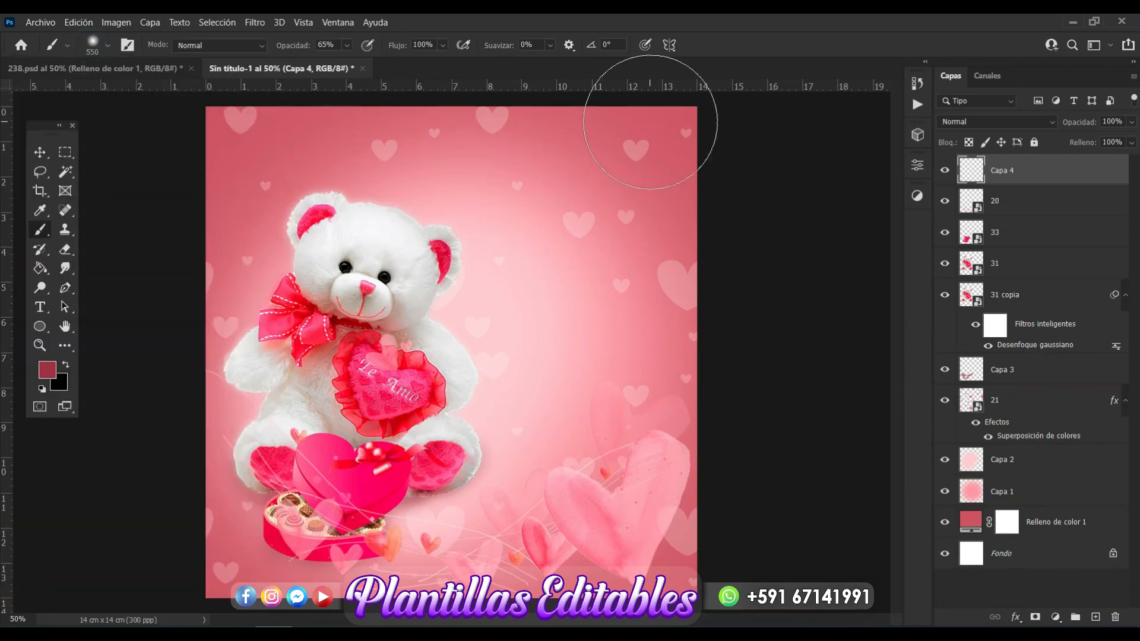
Brush dark red shading along the card's upper-right corner and right edge, and move the painted layer directly beneath hearts layer 21
click(737, 113)
click(714, 110)
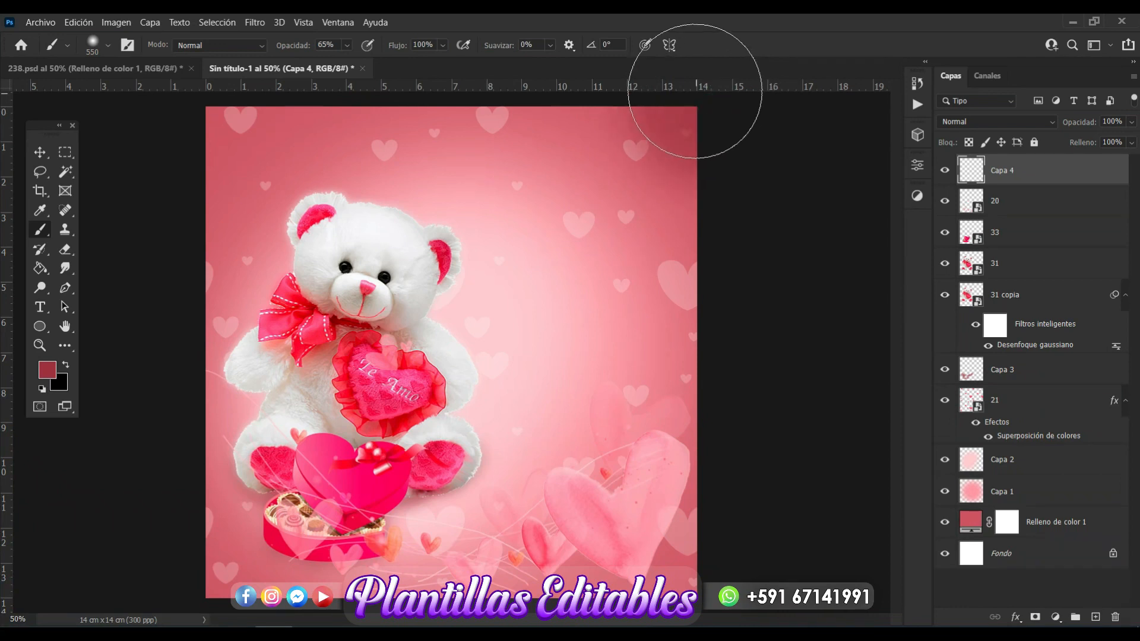
click(756, 176)
click(764, 255)
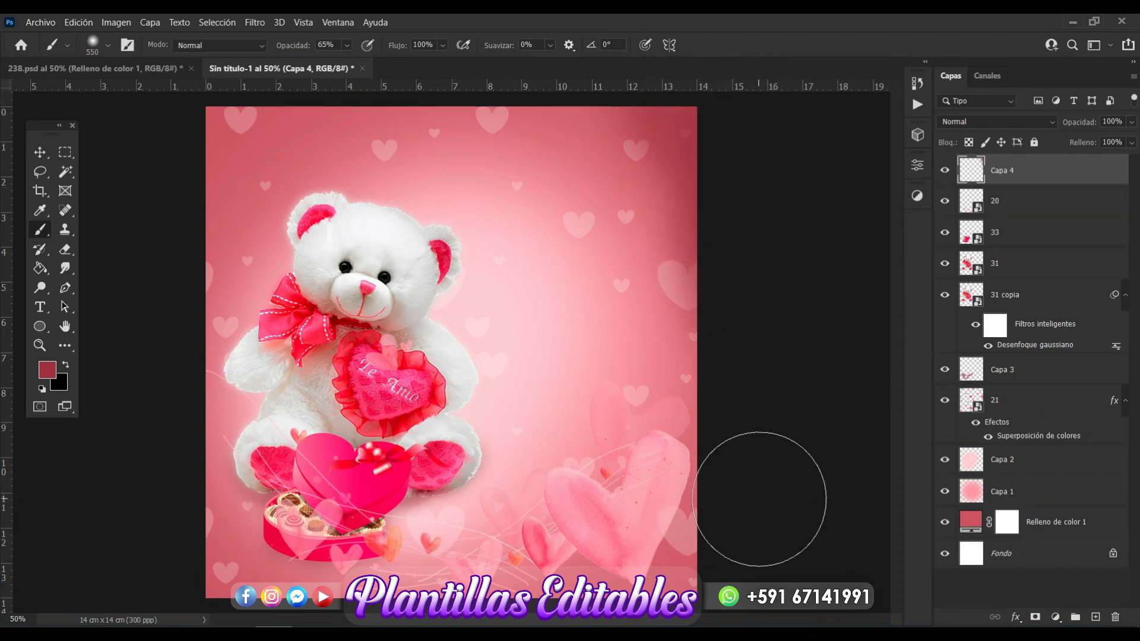
click(754, 561)
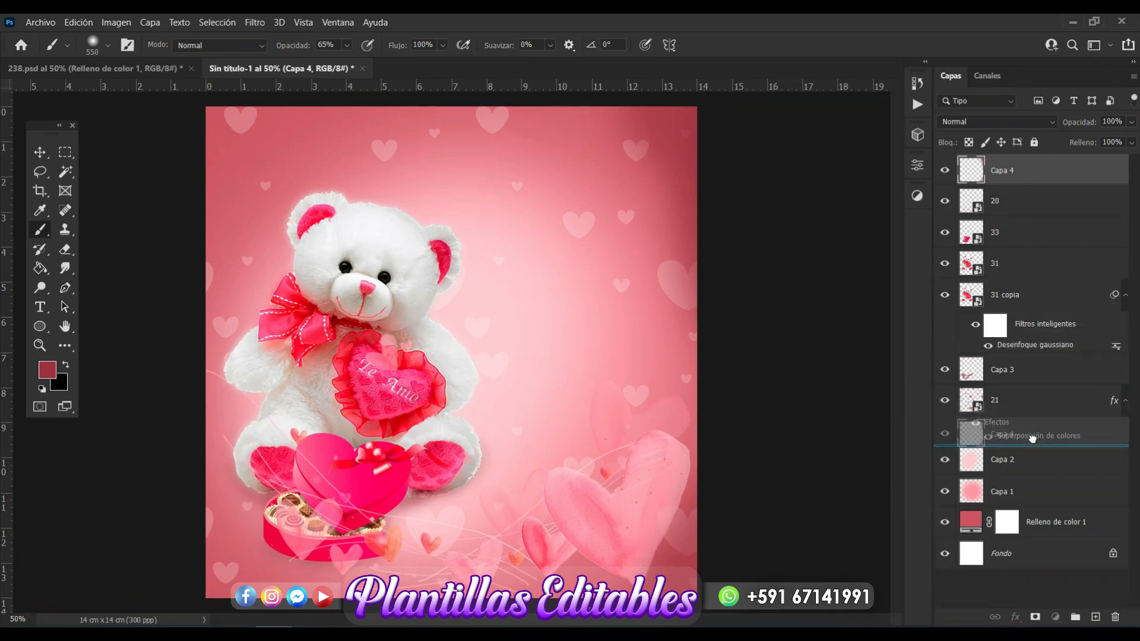
drag(1032, 438, 1032, 441)
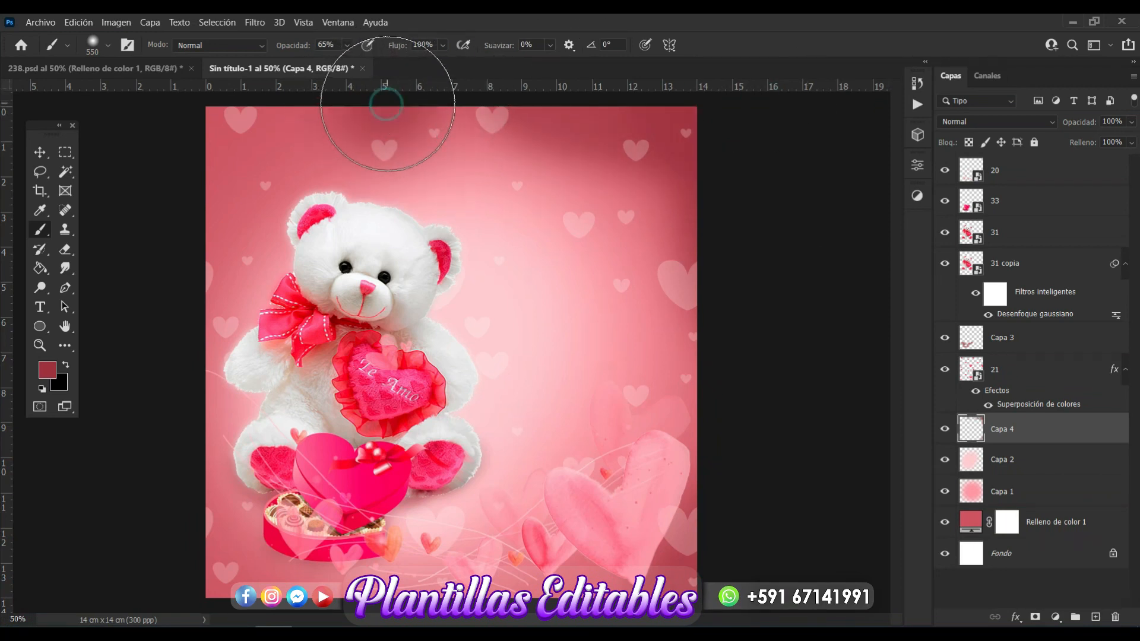
Continue the dark red vignette along the card's top, left and lower edges, and deselect the layer
key(ctrl+minus)
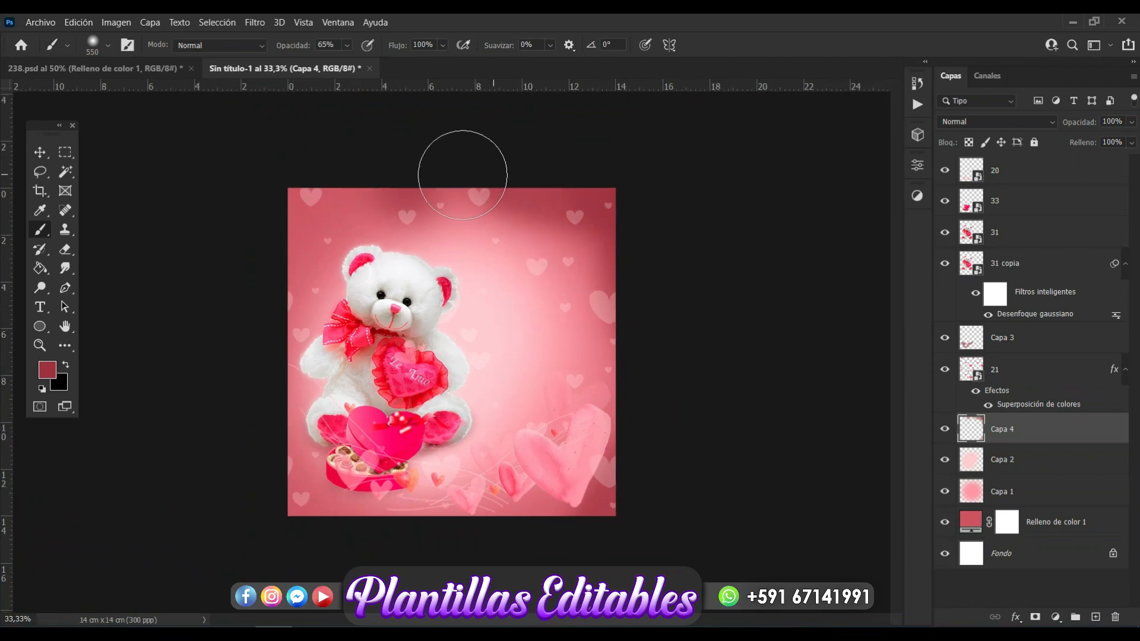
mouse_move(461, 175)
mouse_down()
mouse_move(312, 175)
mouse_move(280, 196)
mouse_up()
mouse_move(269, 372)
mouse_down()
mouse_move(270, 484)
mouse_move(292, 534)
mouse_move(331, 522)
mouse_move(430, 543)
mouse_move(580, 534)
mouse_move(376, 552)
mouse_up()
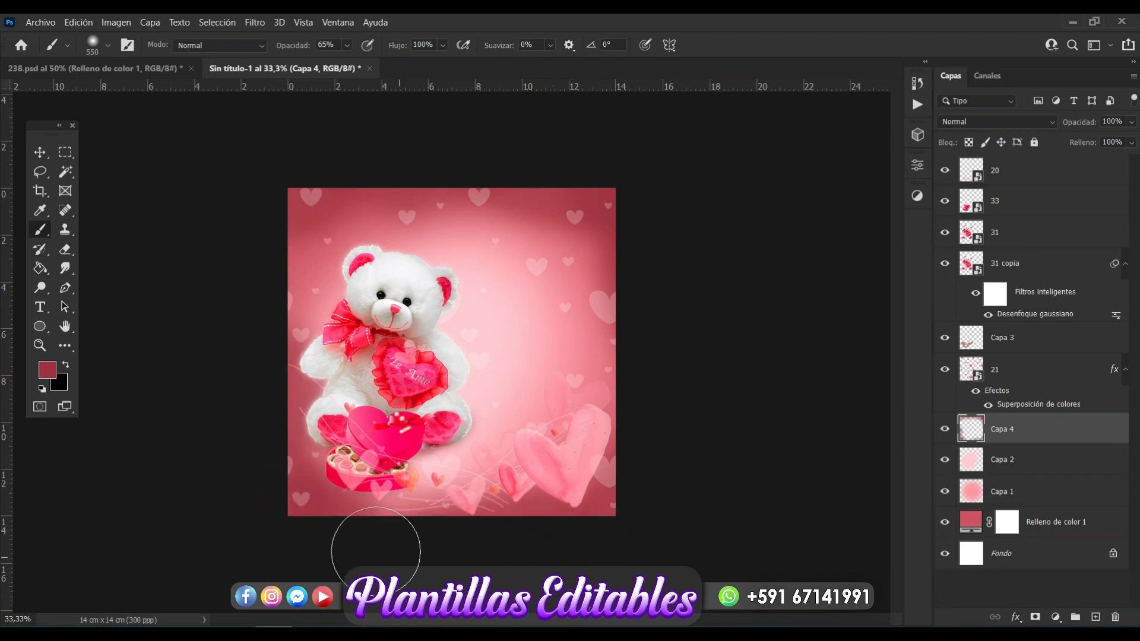
click(42, 156)
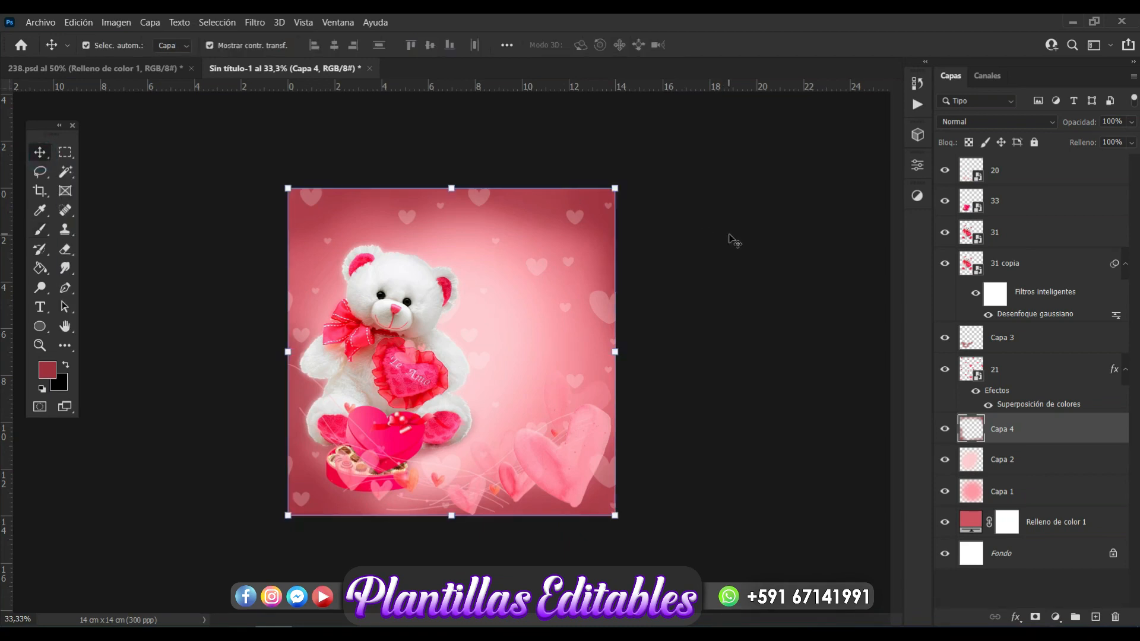
click(731, 239)
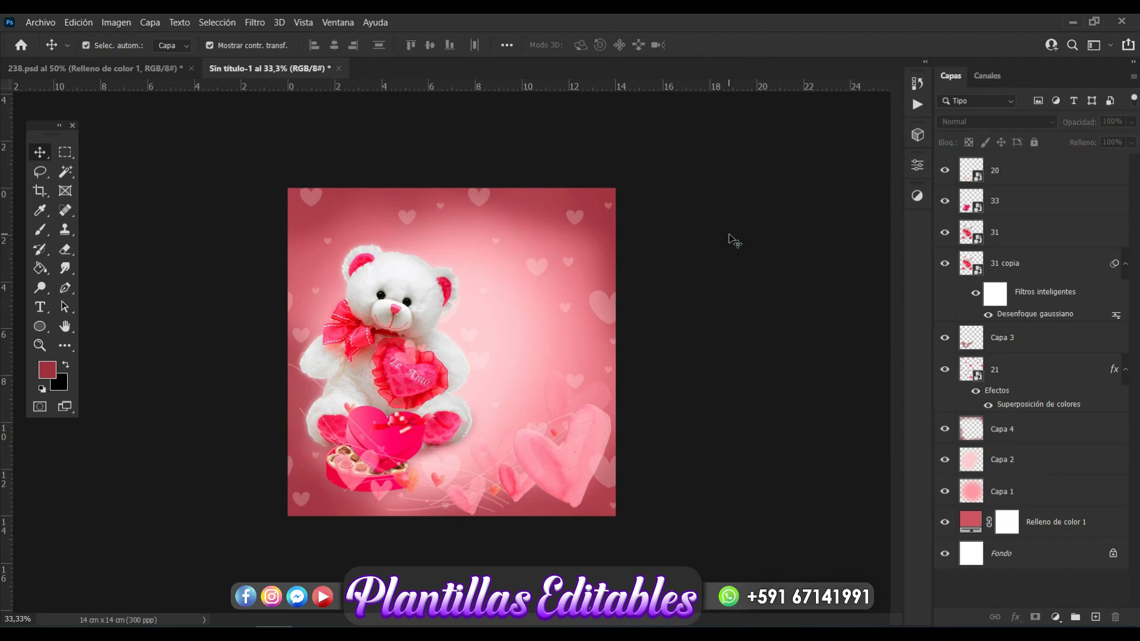
Place the hanging heart image 22 from the tarjeta 3 folder and hang it from the card's top edge near the upper-right corner
key(ctrl+plus)
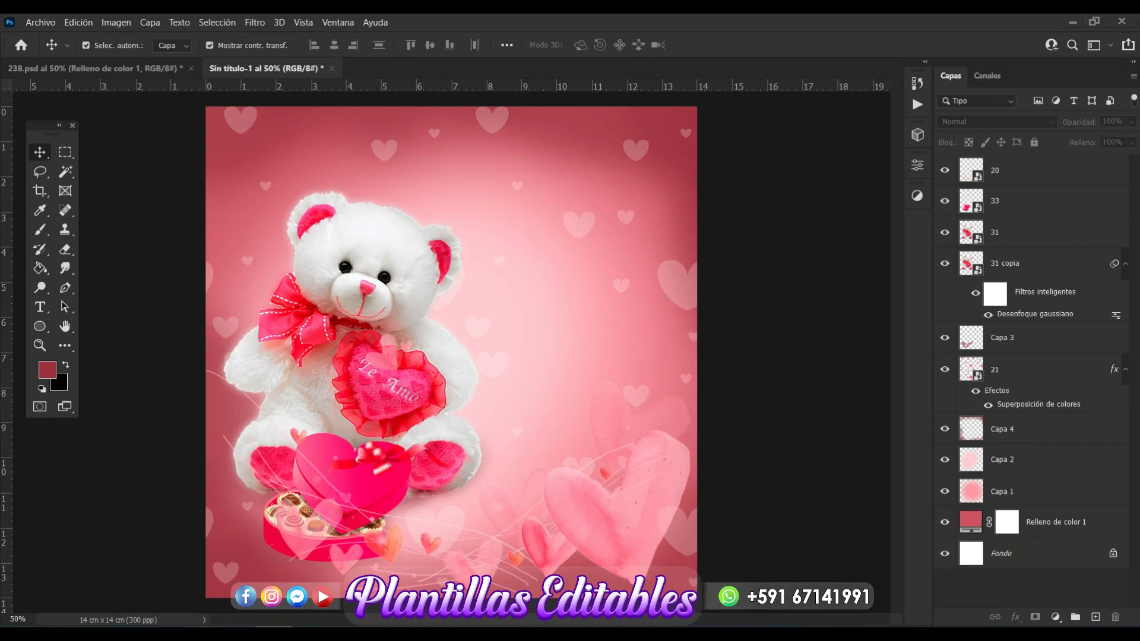
key(alt+Tab)
click(340, 394)
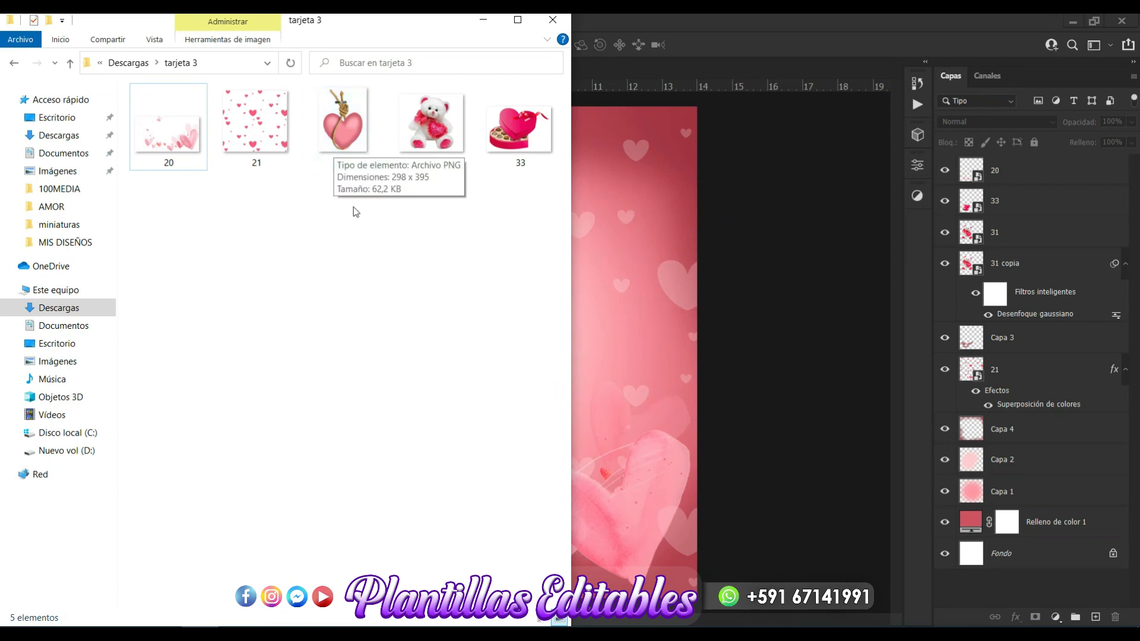
drag(343, 126, 618, 304)
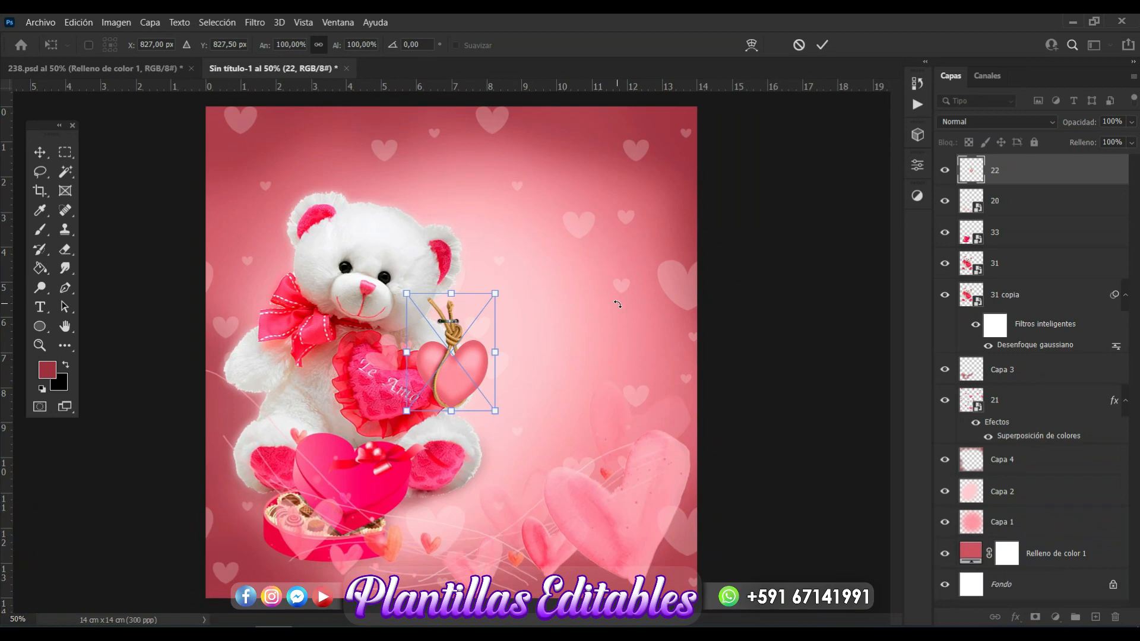
key(Return)
drag(489, 297, 520, 255)
drag(493, 338, 633, 167)
key(Return)
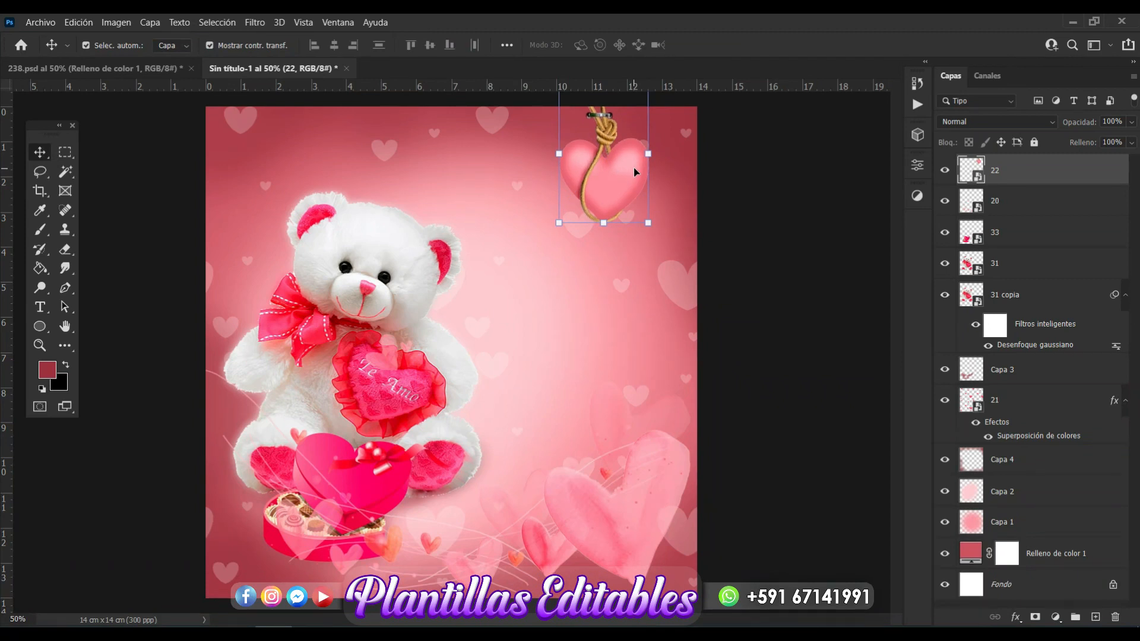
Duplicate the hanging heart, enlarge the copy to about 230%, and position it in the card's upper-left corner over the bear's ear
click(617, 173)
key(ctrl+j)
drag(617, 172, 403, 276)
drag(358, 321, 287, 389)
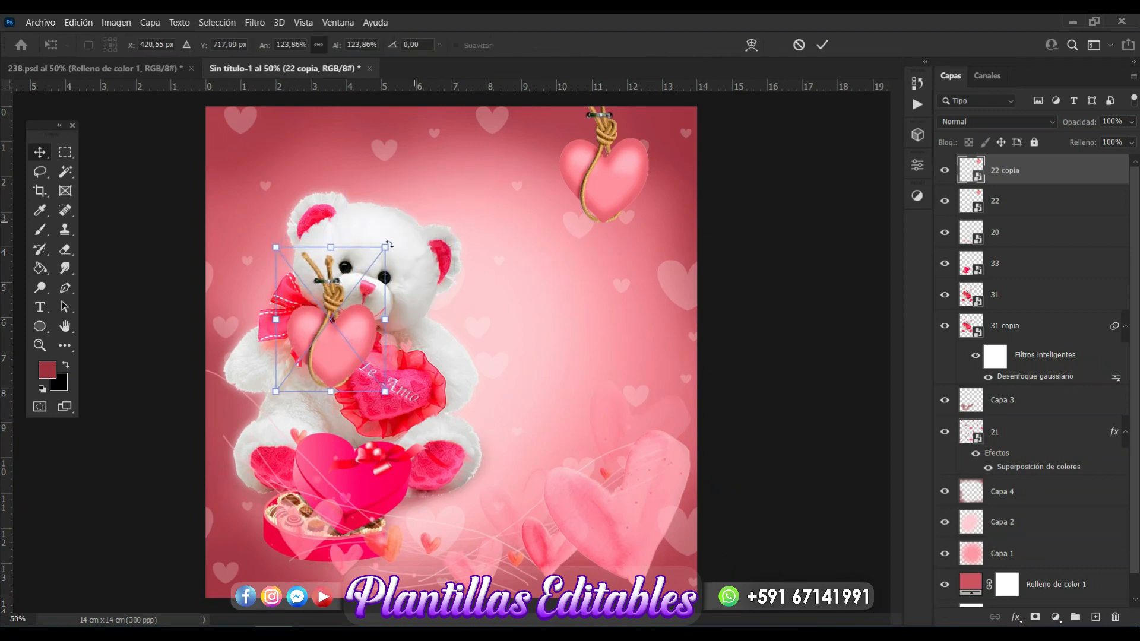
drag(386, 246, 478, 122)
drag(352, 265, 311, 218)
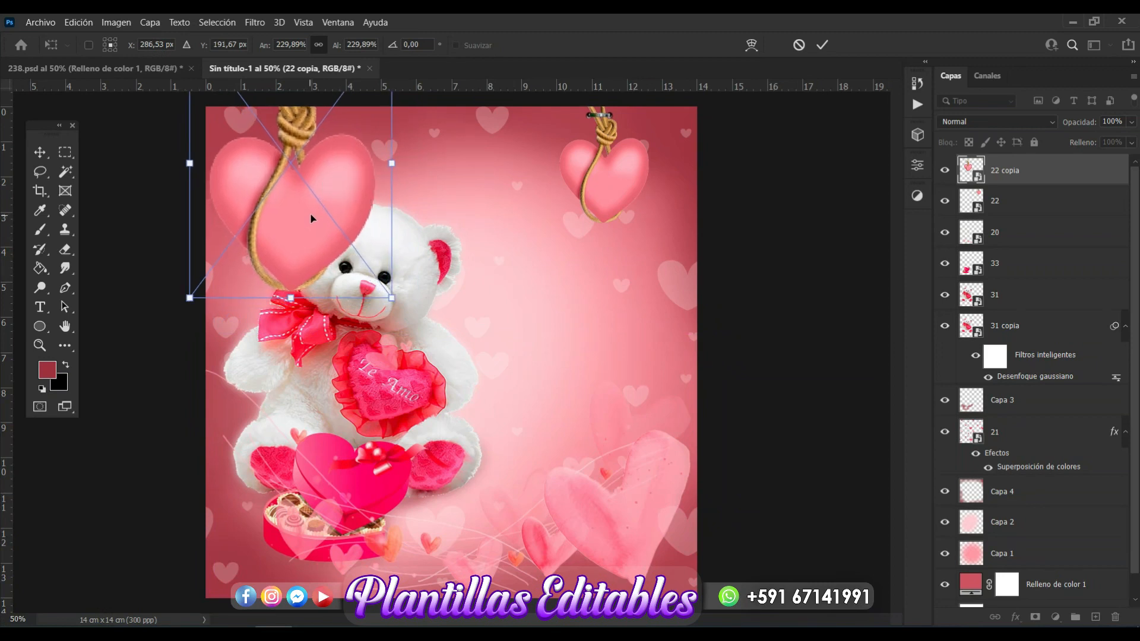
key(Return)
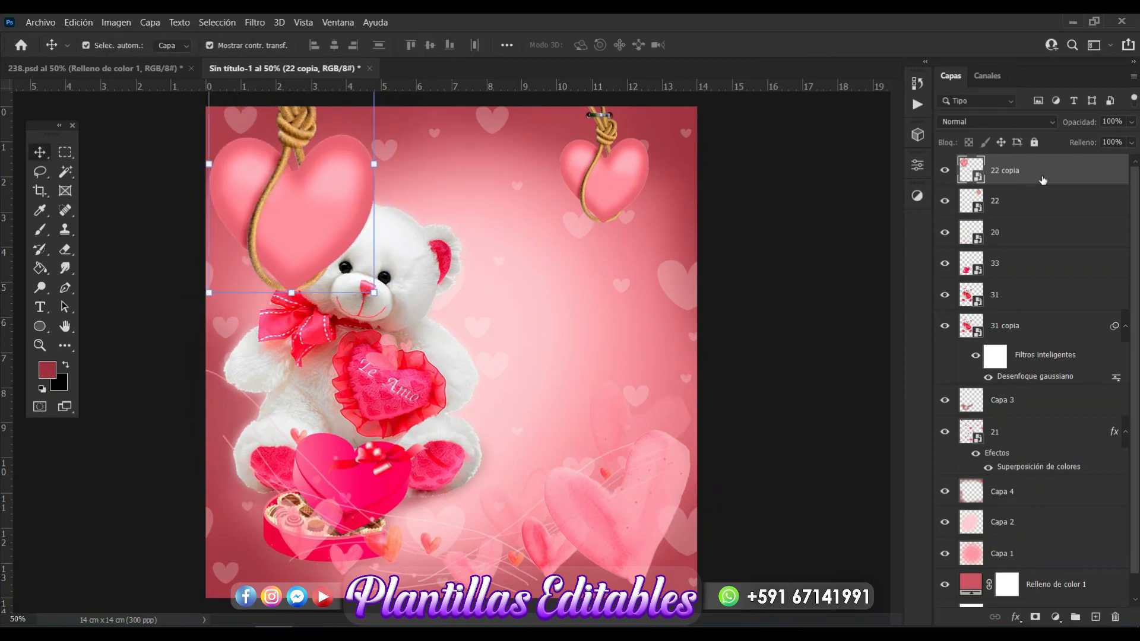
Move the enlarged heart copy beneath the blurred bear copy and apply a Gaussian blur with a 13,9 pixel radius
drag(1044, 180, 1031, 395)
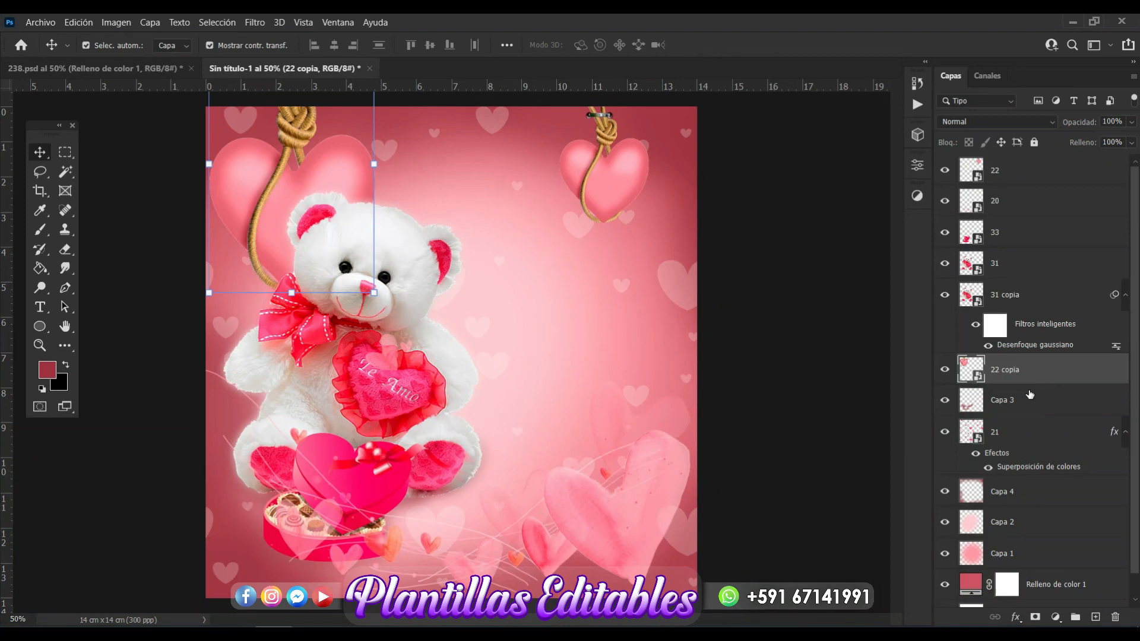
click(257, 24)
mouse_move(381, 202)
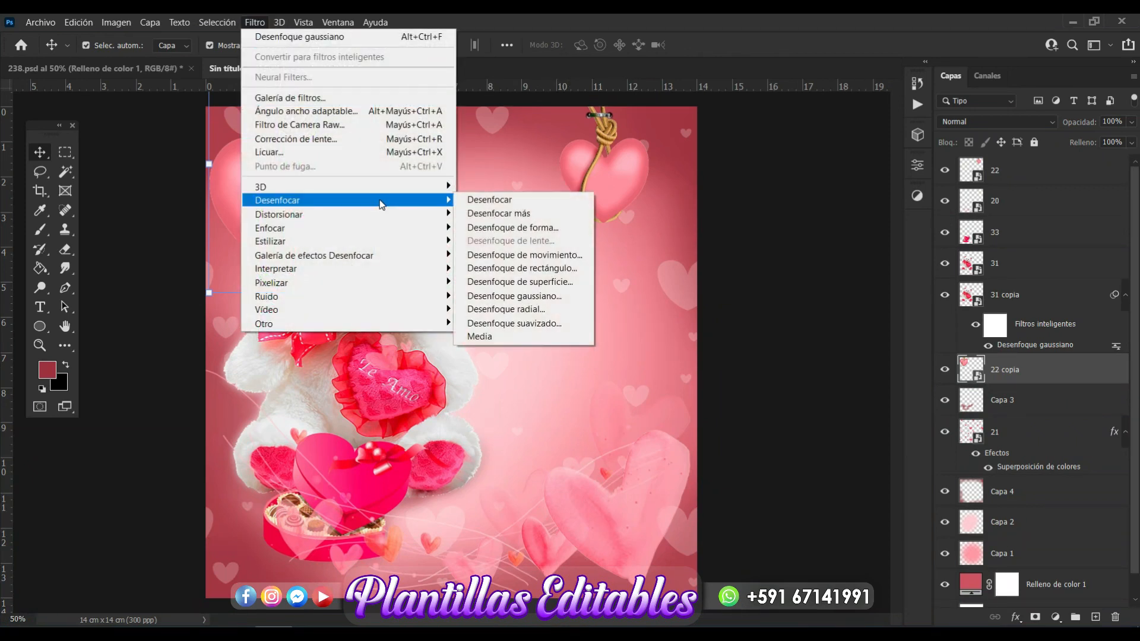
click(554, 299)
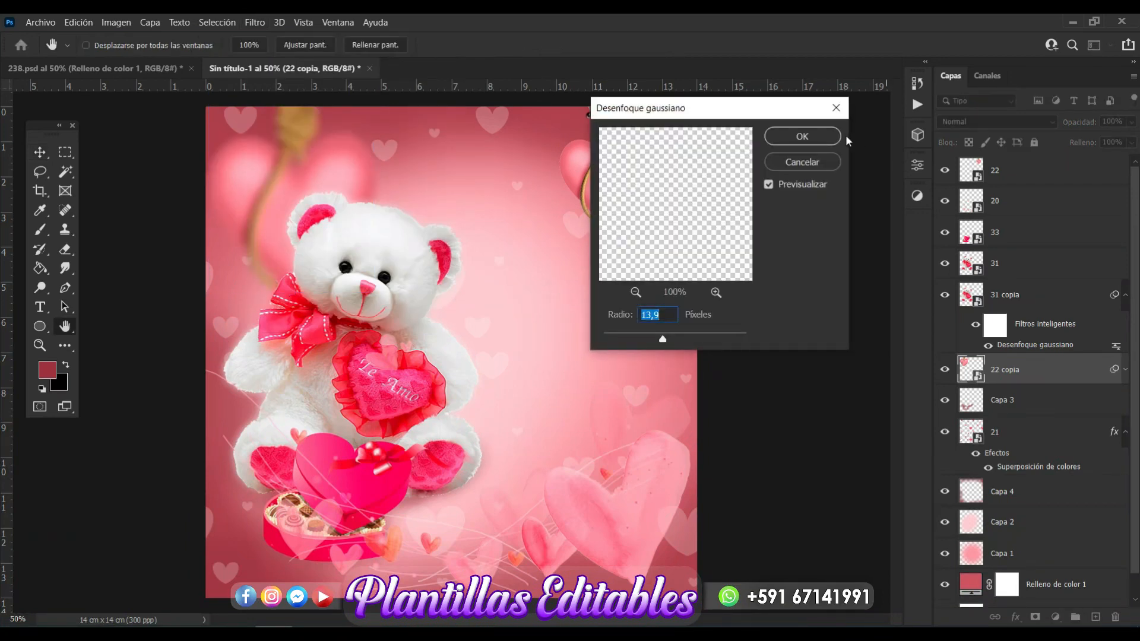
click(826, 137)
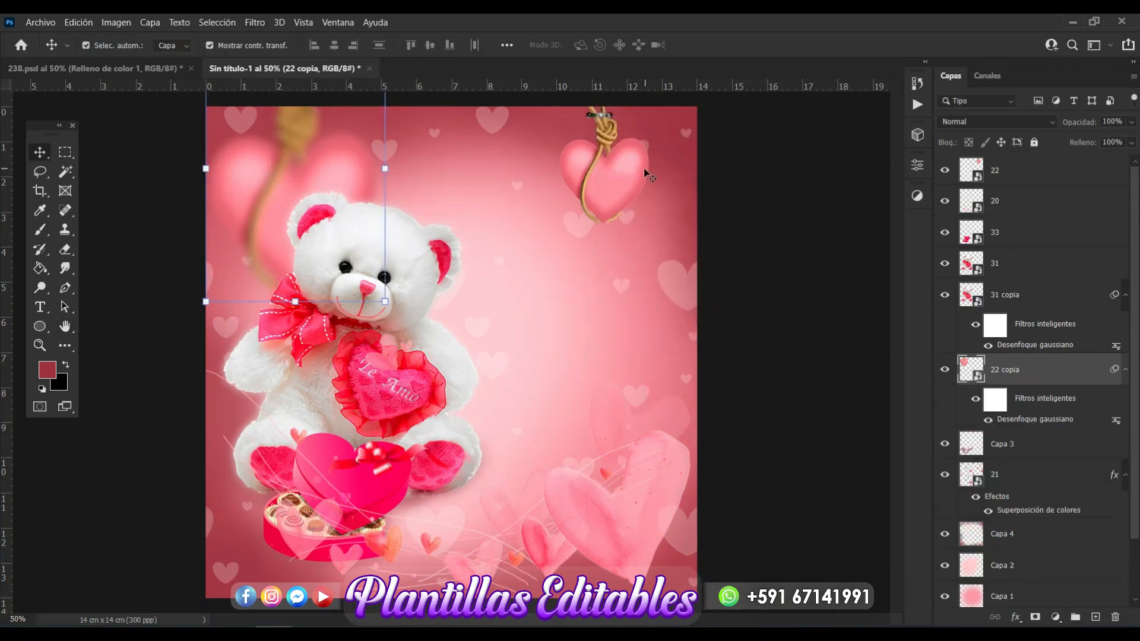
Duplicate the small hanging heart, move the copy above the large watercolour heart, and place its layer beneath the blurred bear copy
click(616, 185)
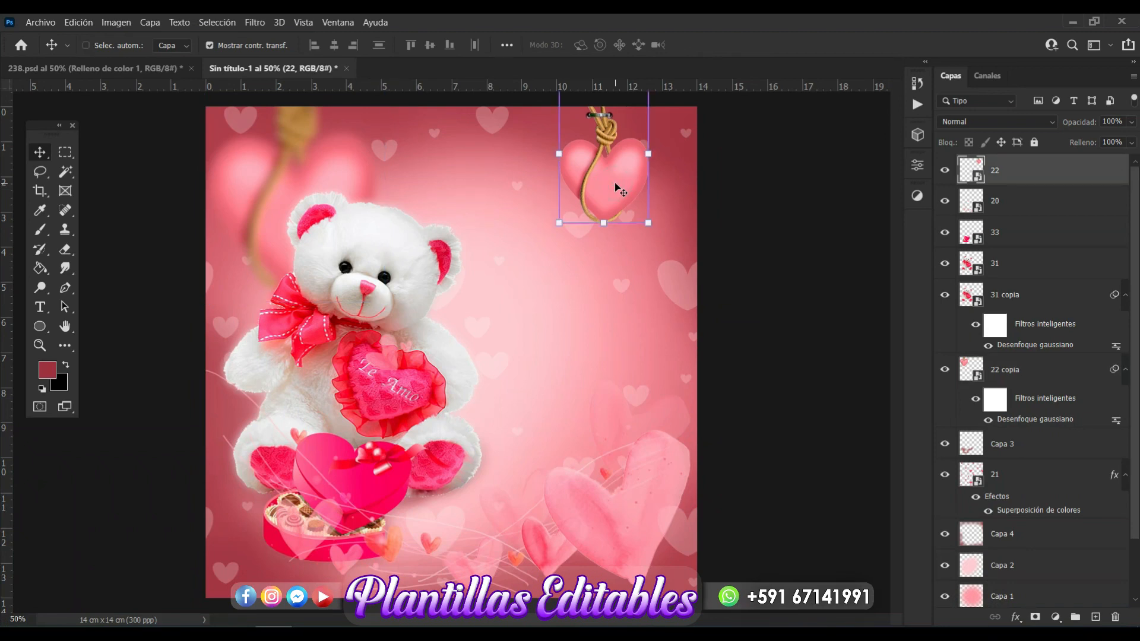
key(ctrl+j)
drag(614, 183, 657, 381)
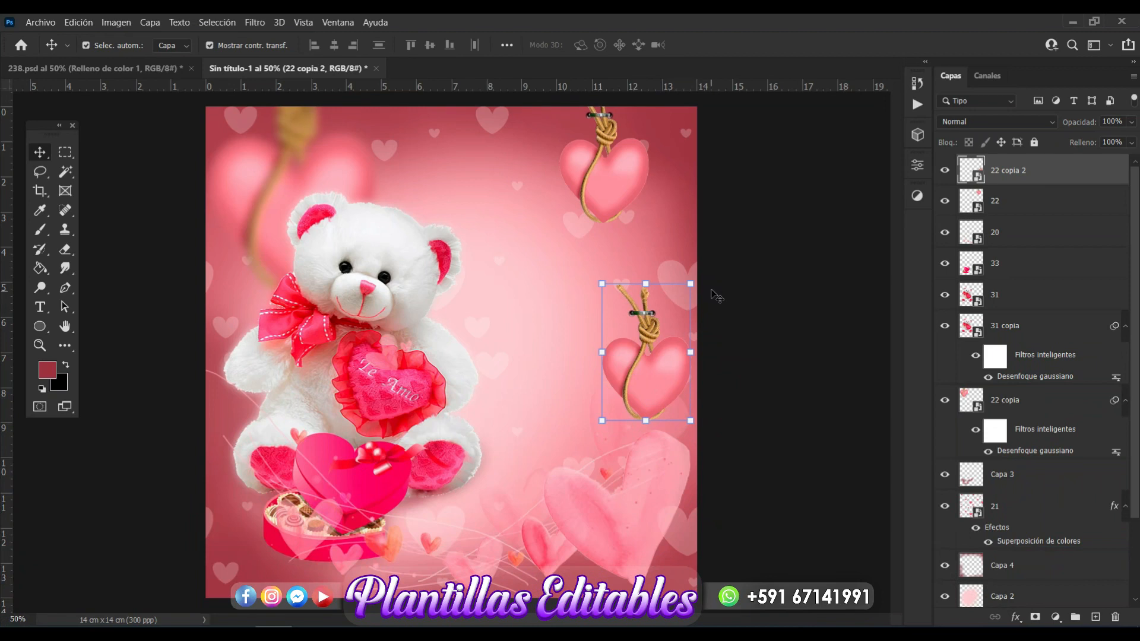
drag(1069, 172, 1043, 389)
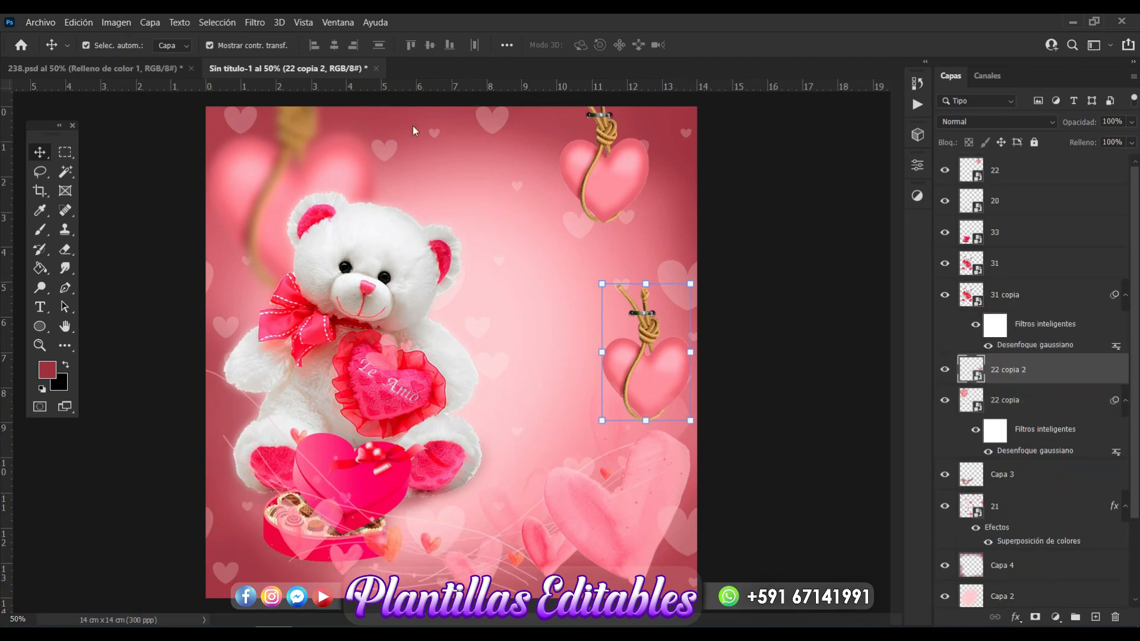
Apply a Gaussian blur with a 13,9 pixel radius to the small hanging heart copy above the large watercolour heart
click(254, 22)
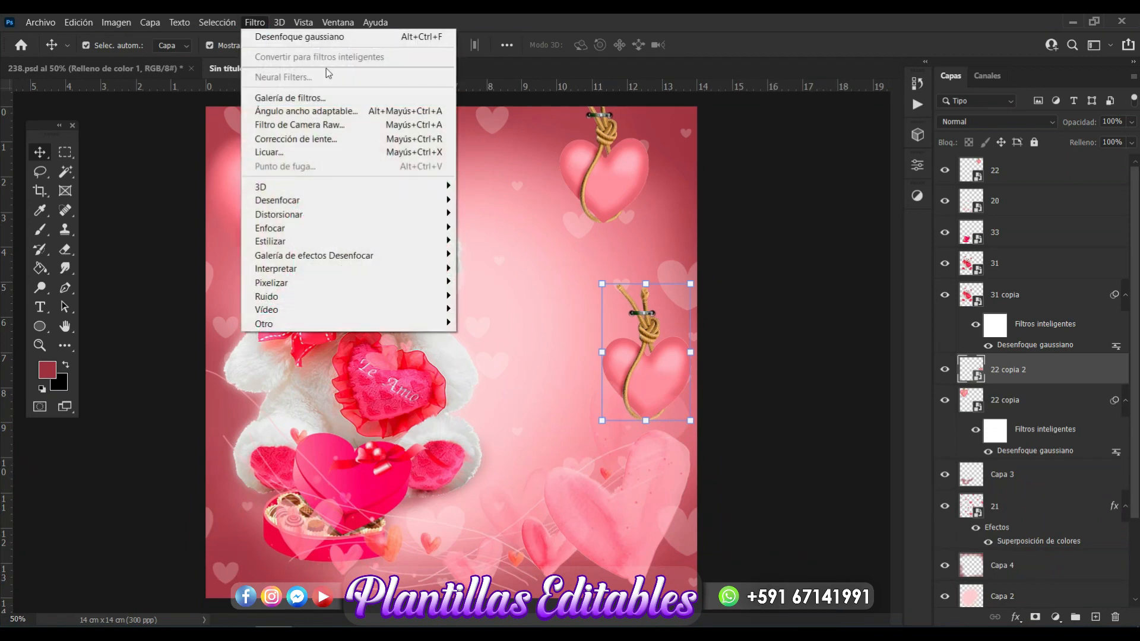
mouse_move(401, 201)
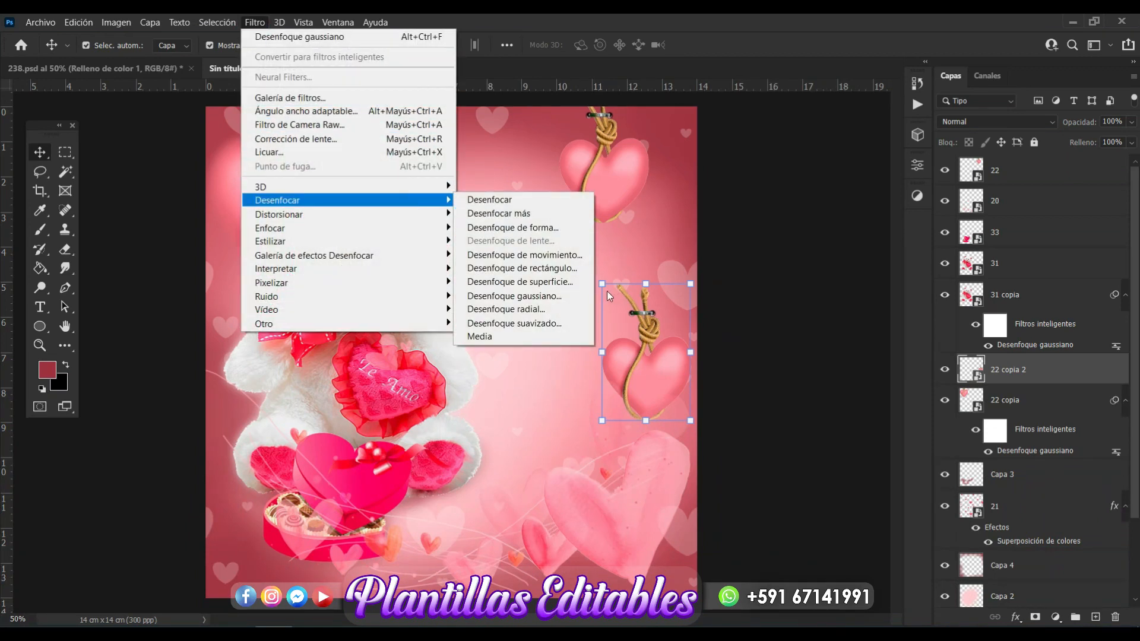
click(580, 296)
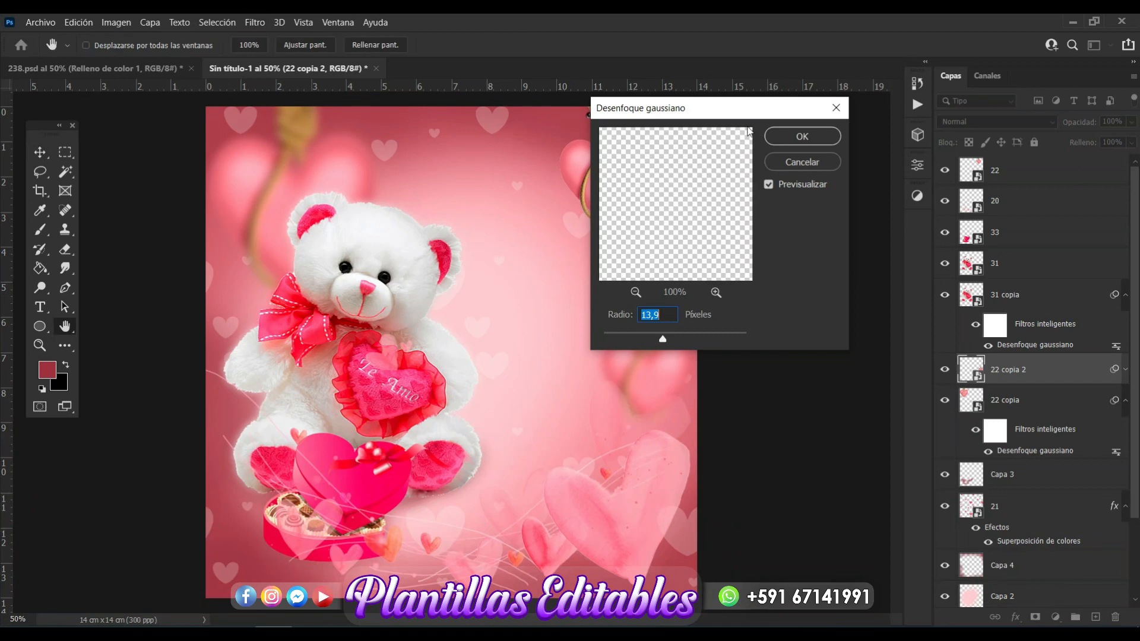
drag(740, 114, 823, 94)
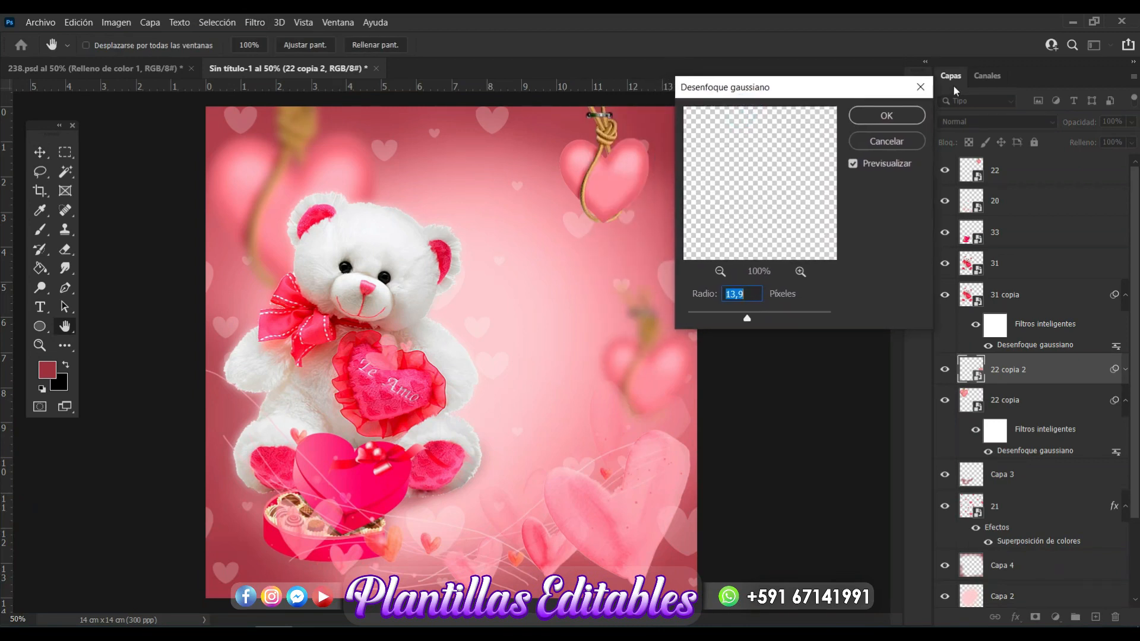
click(885, 115)
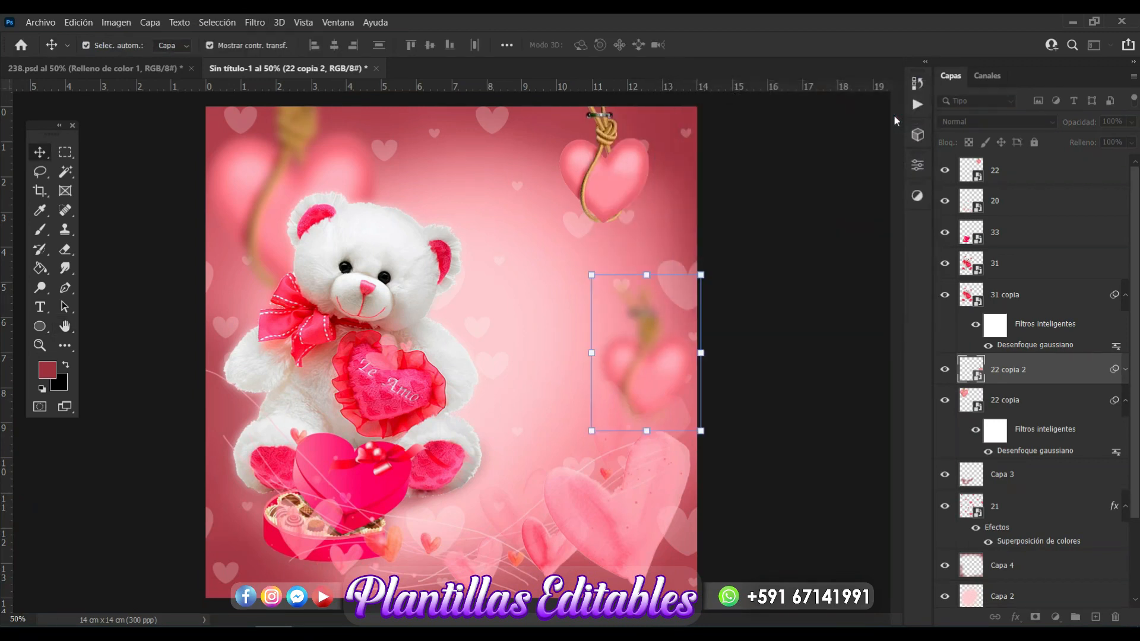
click(806, 313)
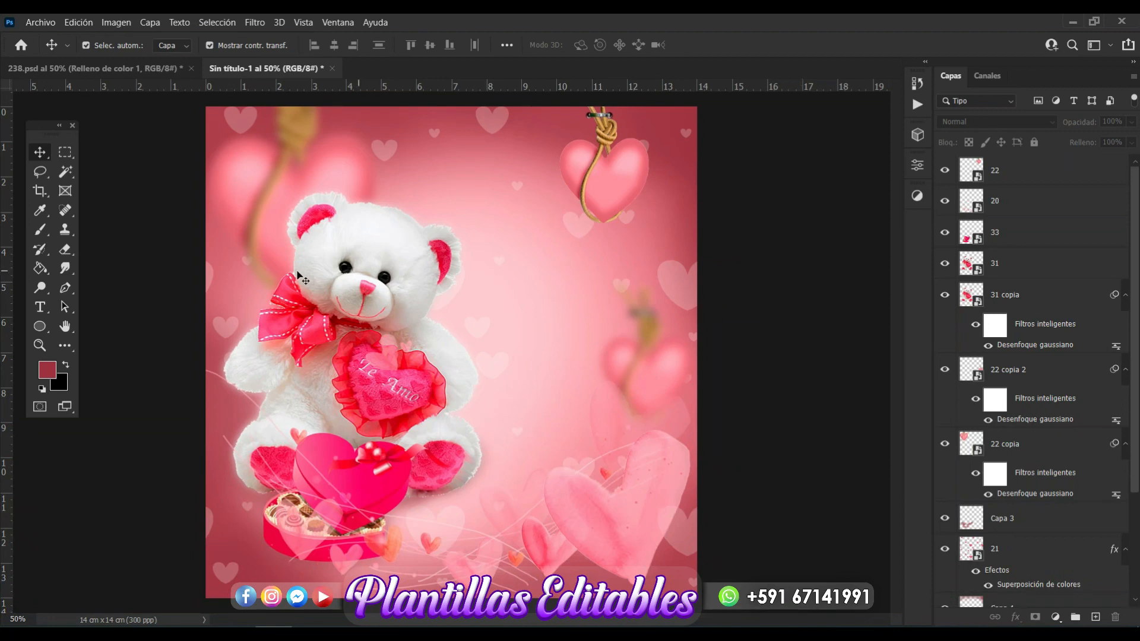
Add the two-line centred text "Amor / eres todo para mi..." in Amazing Kids 12 pt to the right of the bear
click(40, 308)
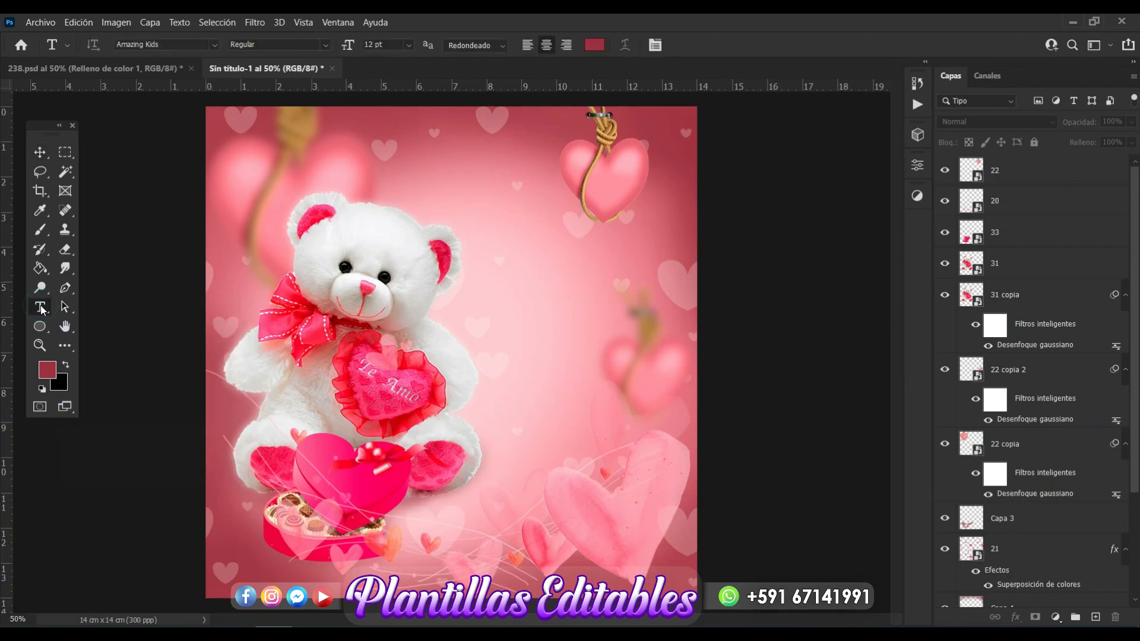
click(530, 306)
text(A)
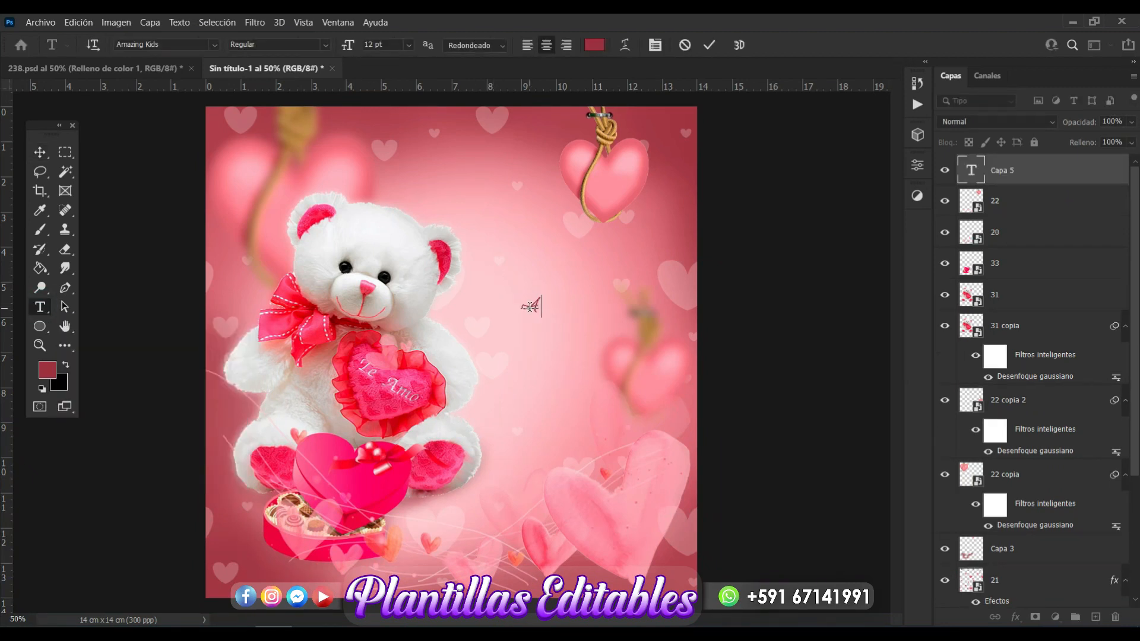
text(mor eres todo para mi)
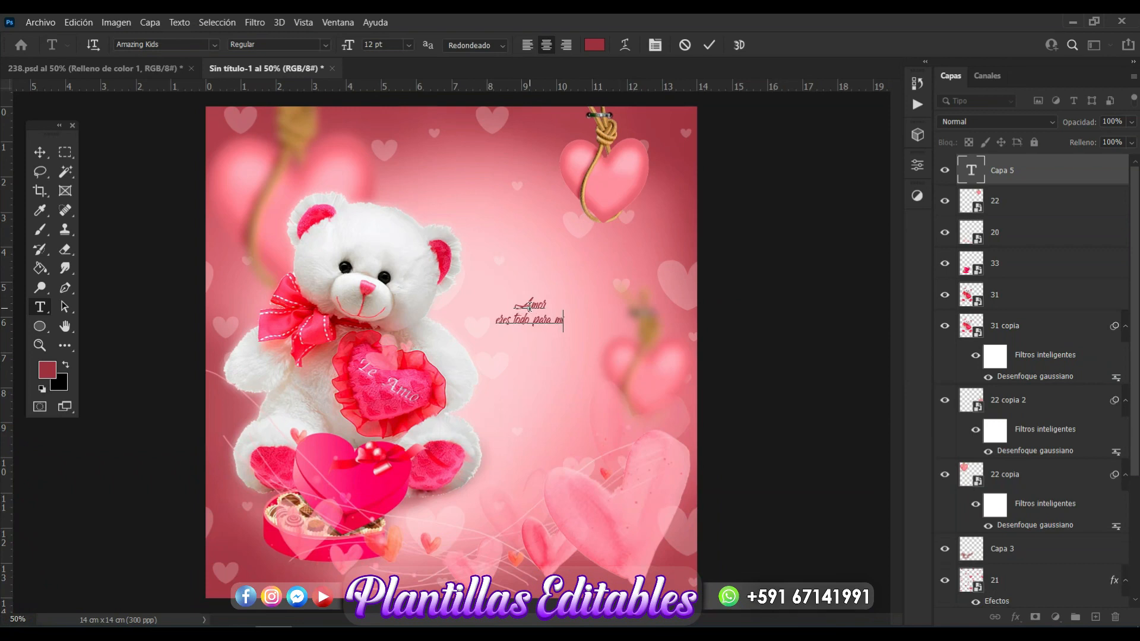
text(...)
Enlarge the "Amor eres todo para mi..." text to about 289% so it fills the space between the bear and the card's right edge
click(39, 152)
drag(568, 293, 680, 229)
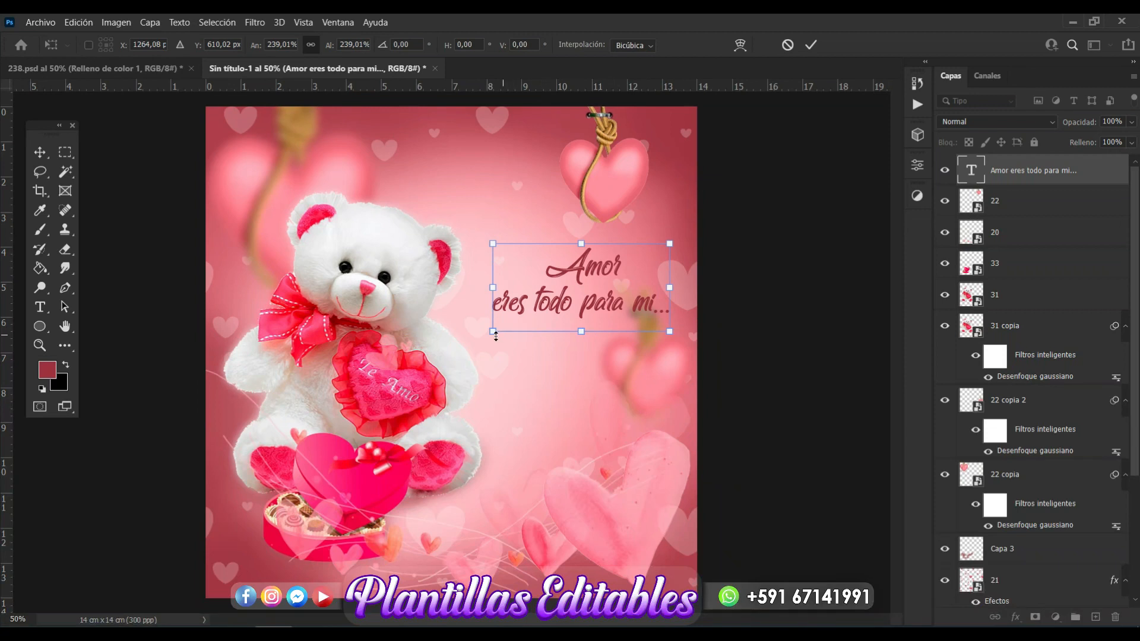
drag(493, 332, 455, 351)
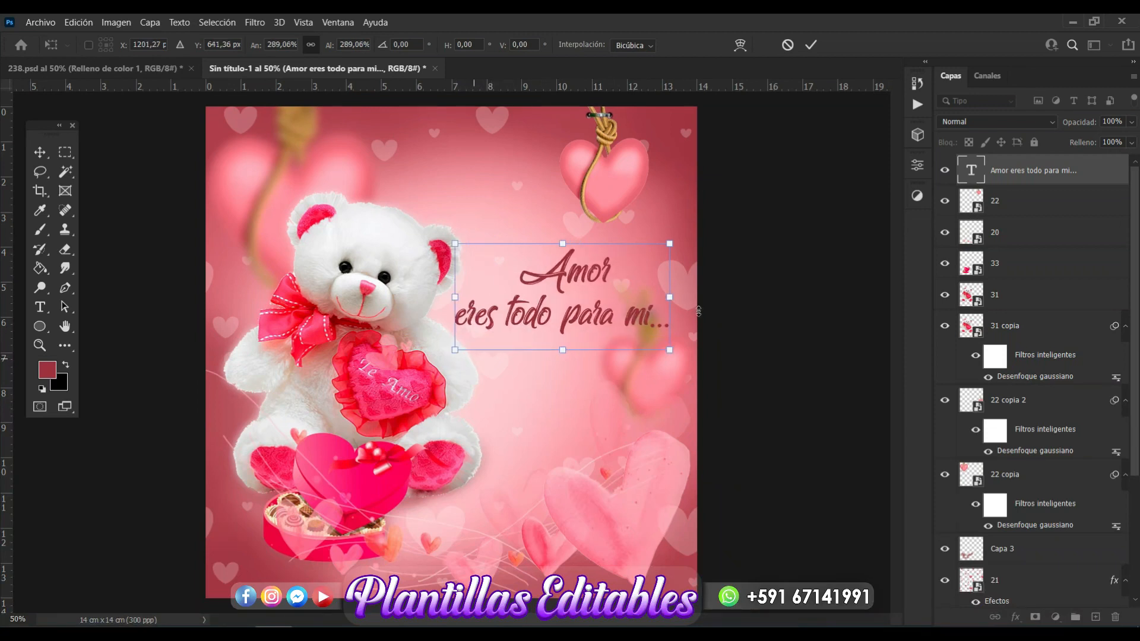
drag(678, 298, 688, 299)
key(Return)
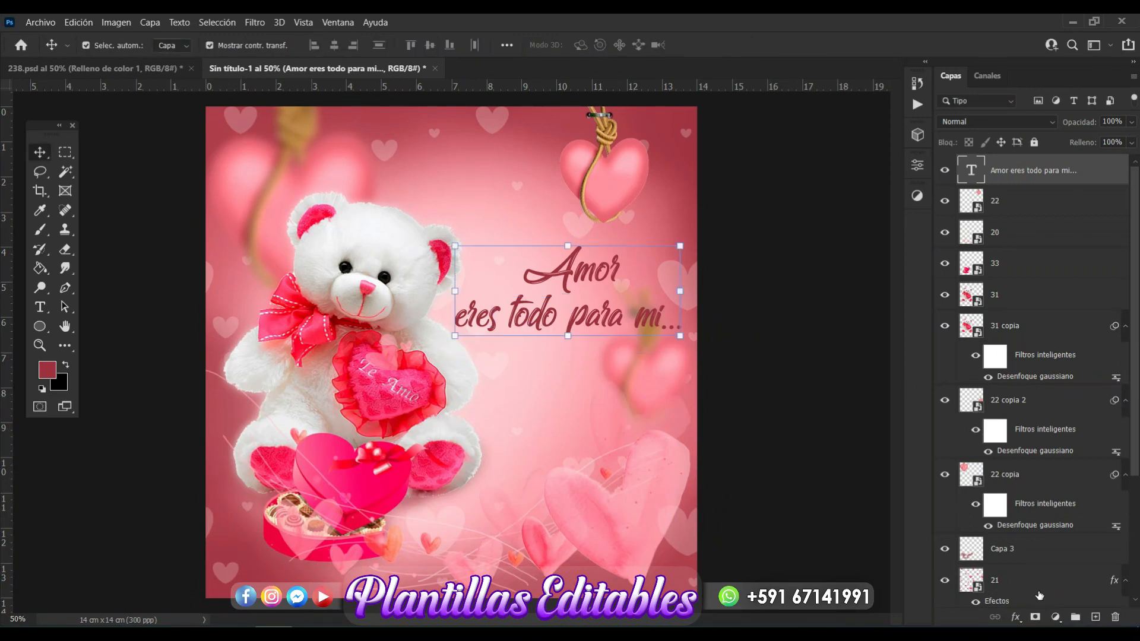
Add a white Color Overlay at 100% opacity to the "Amor eres todo para mi..." text
click(1015, 619)
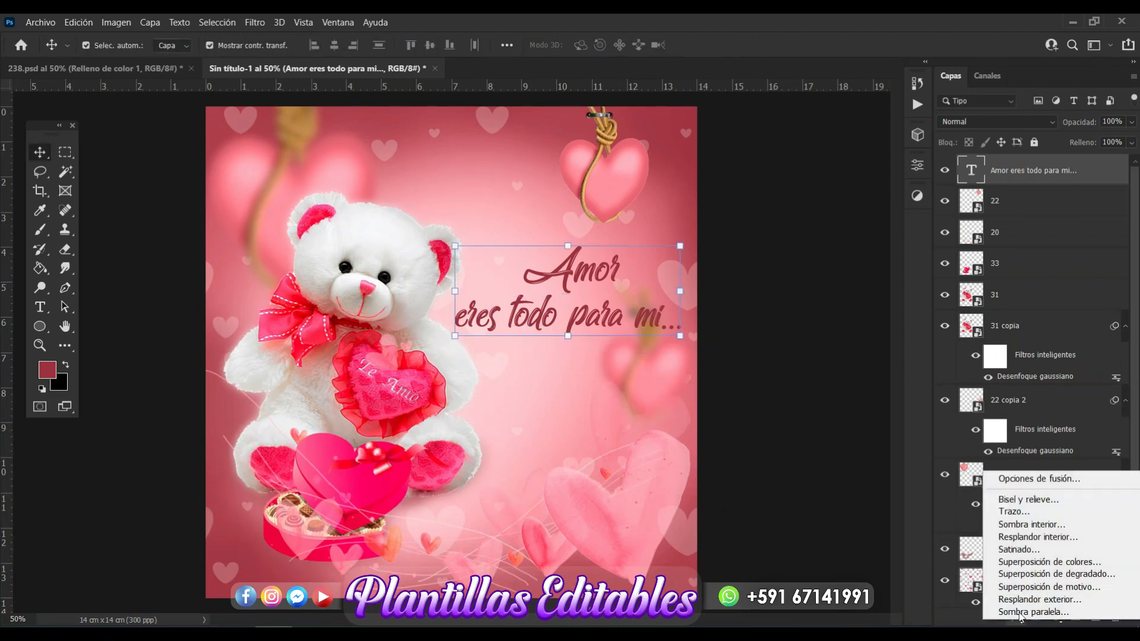
click(1062, 564)
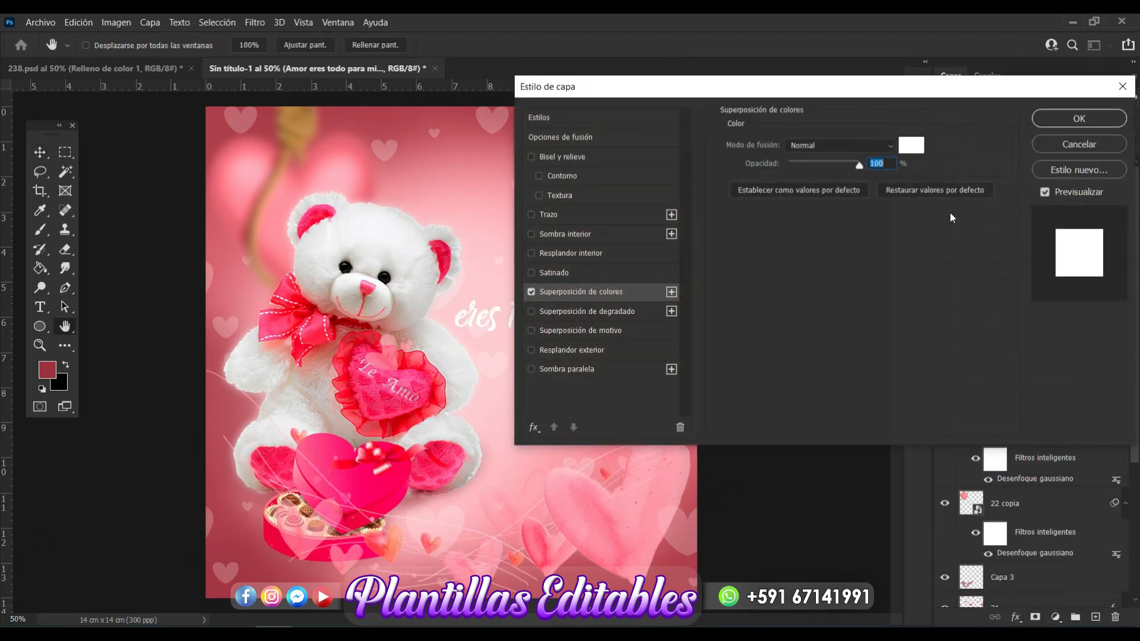
drag(909, 83, 1041, 88)
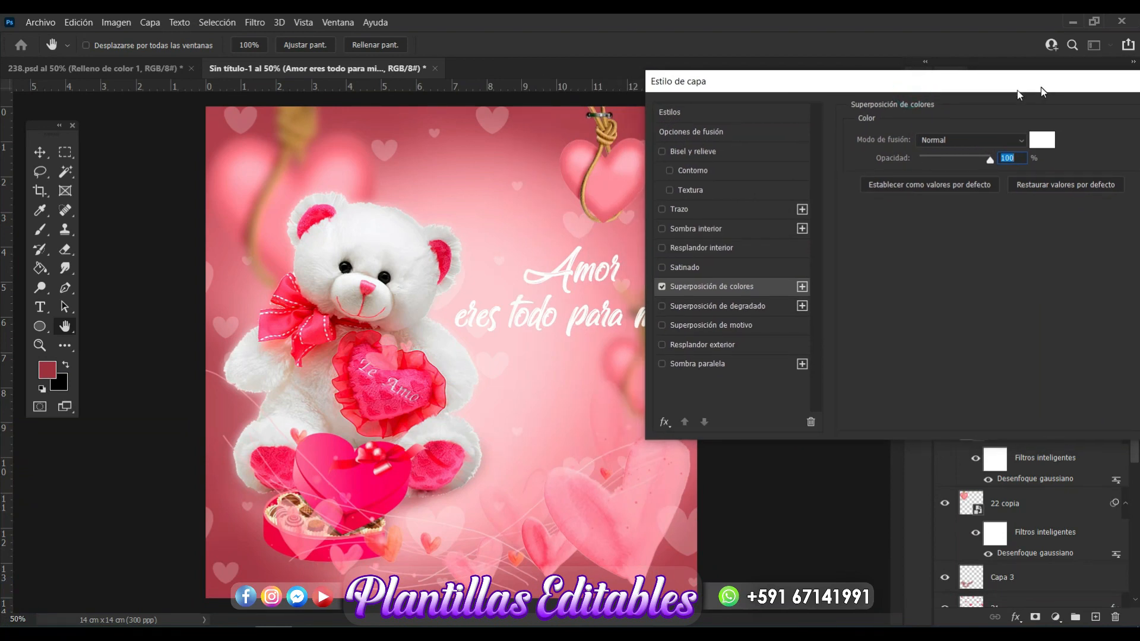
Add a 4 px outside stroke in red a4221d to the "Amor eres todo para mi..." text and apply the layer style
click(737, 209)
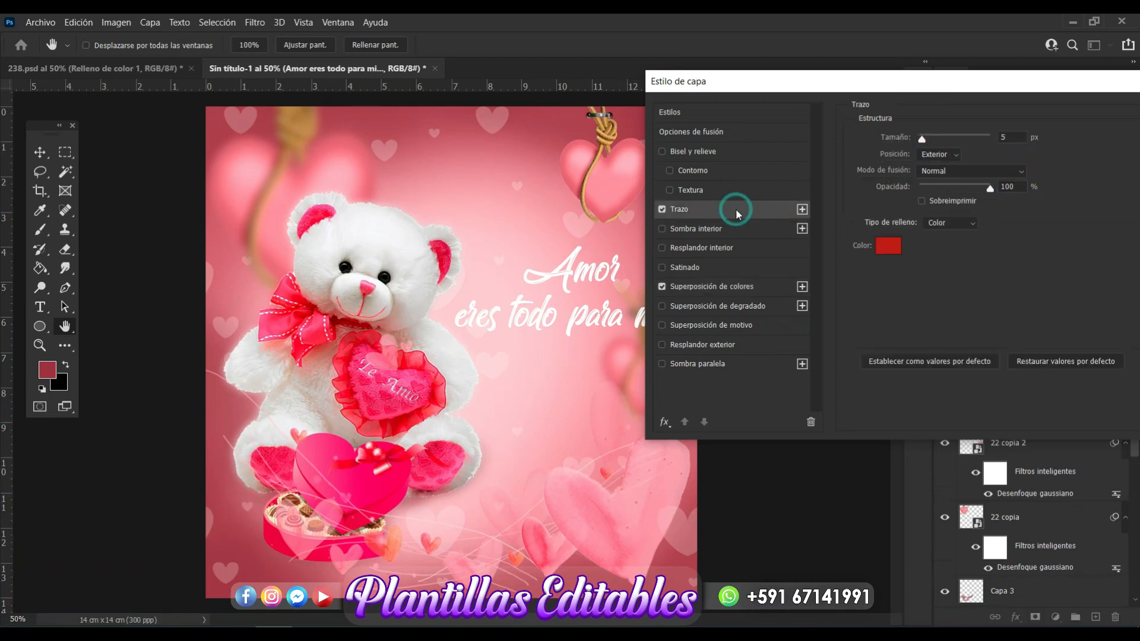
click(889, 247)
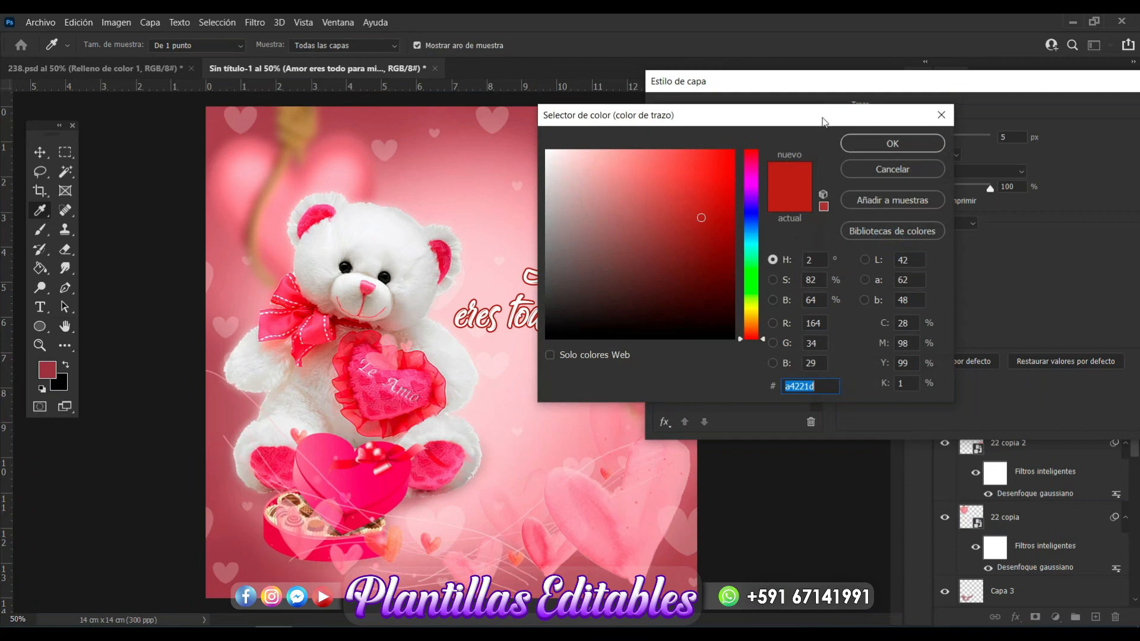
drag(822, 116, 984, 104)
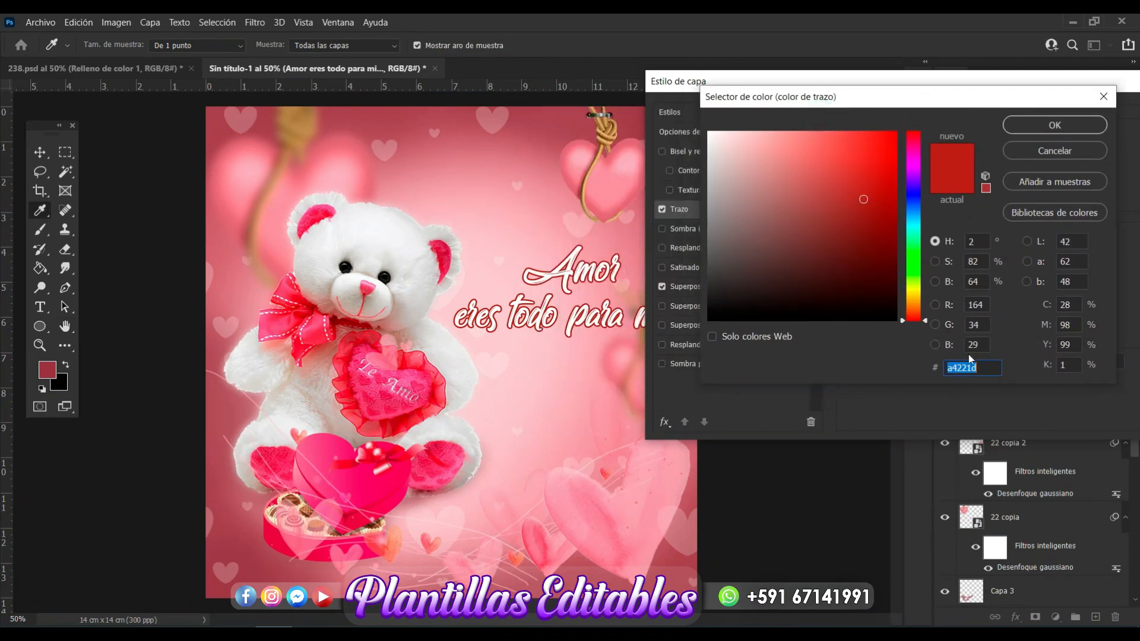
click(1039, 123)
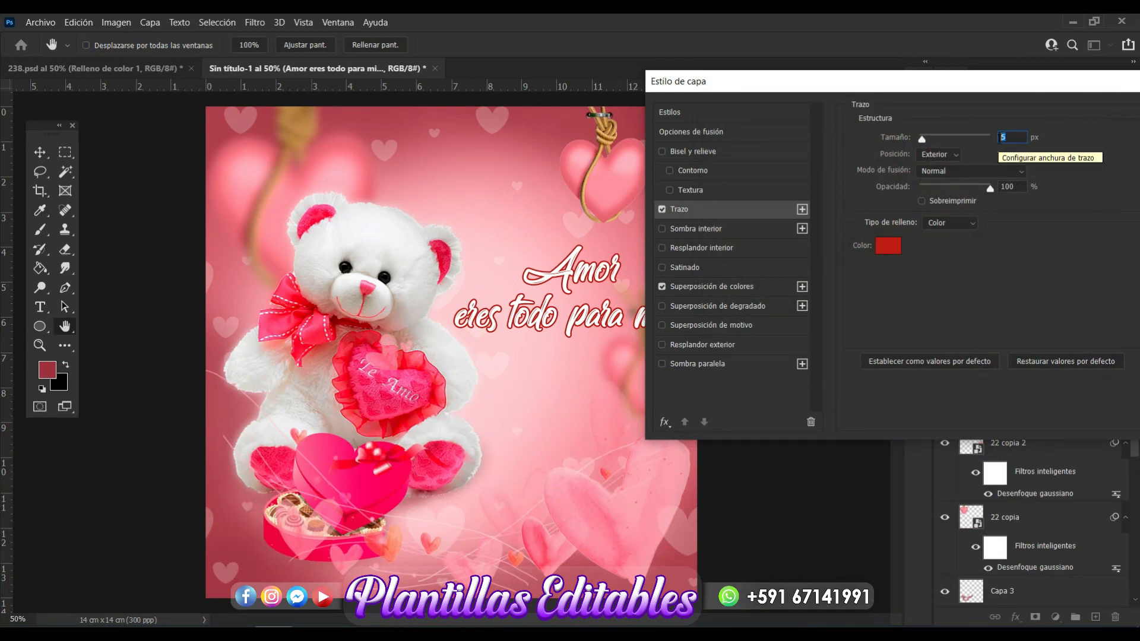
text(4)
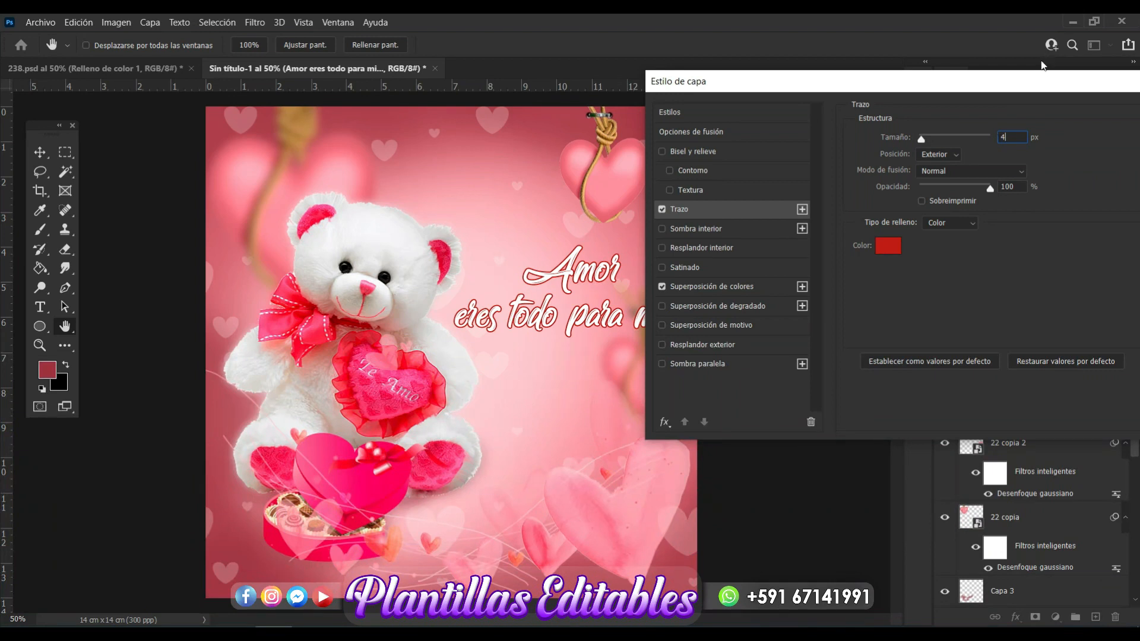
drag(1035, 90, 814, 101)
click(999, 128)
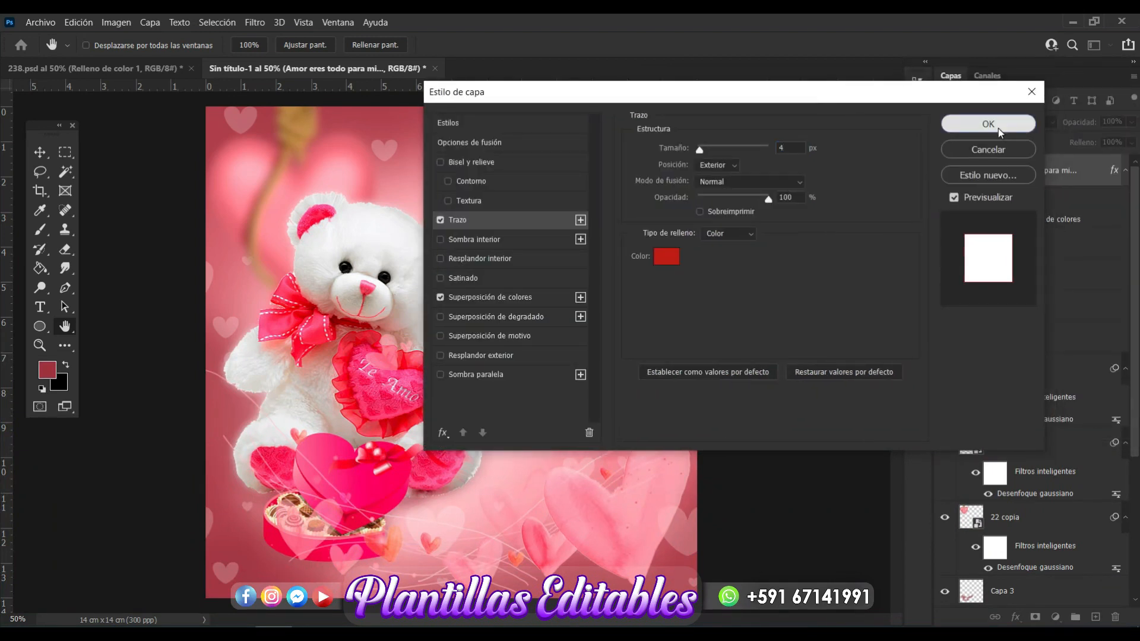
click(811, 400)
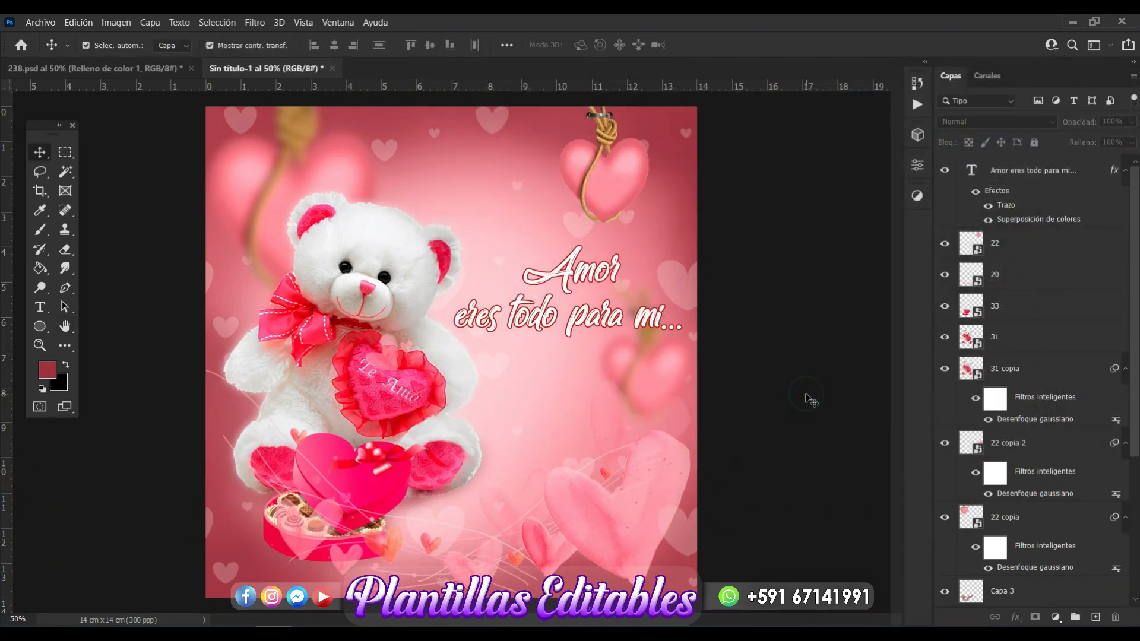
Add a separate text "Te Amo" in Amazing Kids 12 pt below the first message
click(42, 309)
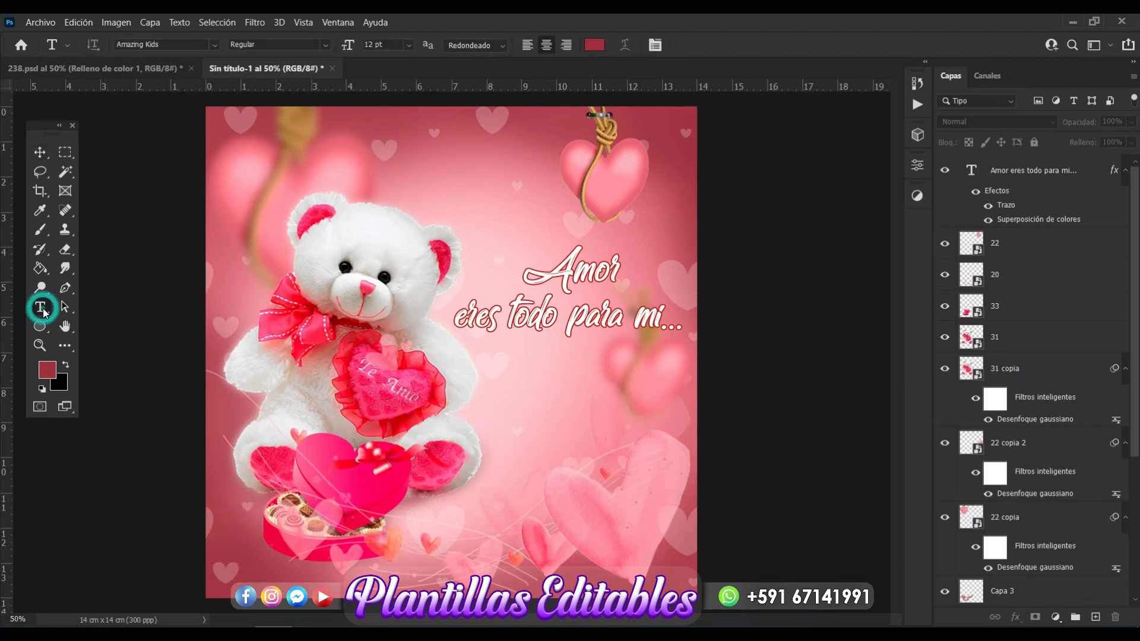
click(502, 404)
text(R)
key(BackSpace)
text(T)
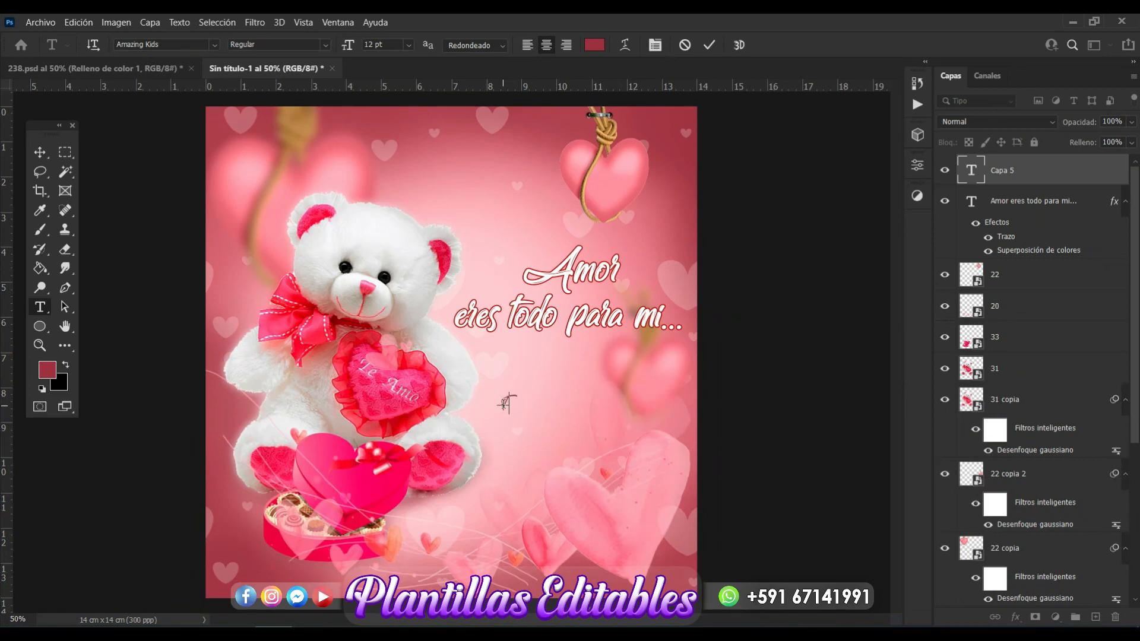
text(e Amo)
Enlarge the "Te Amo" text to about 450% so it spans the width beneath the first message
click(40, 152)
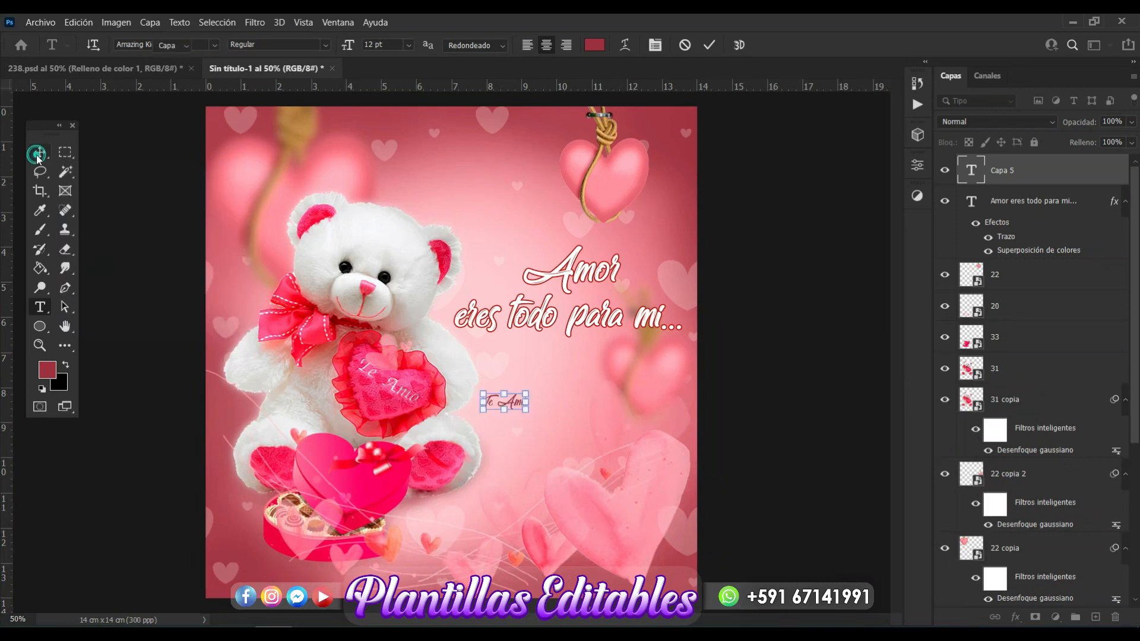
drag(529, 402, 680, 410)
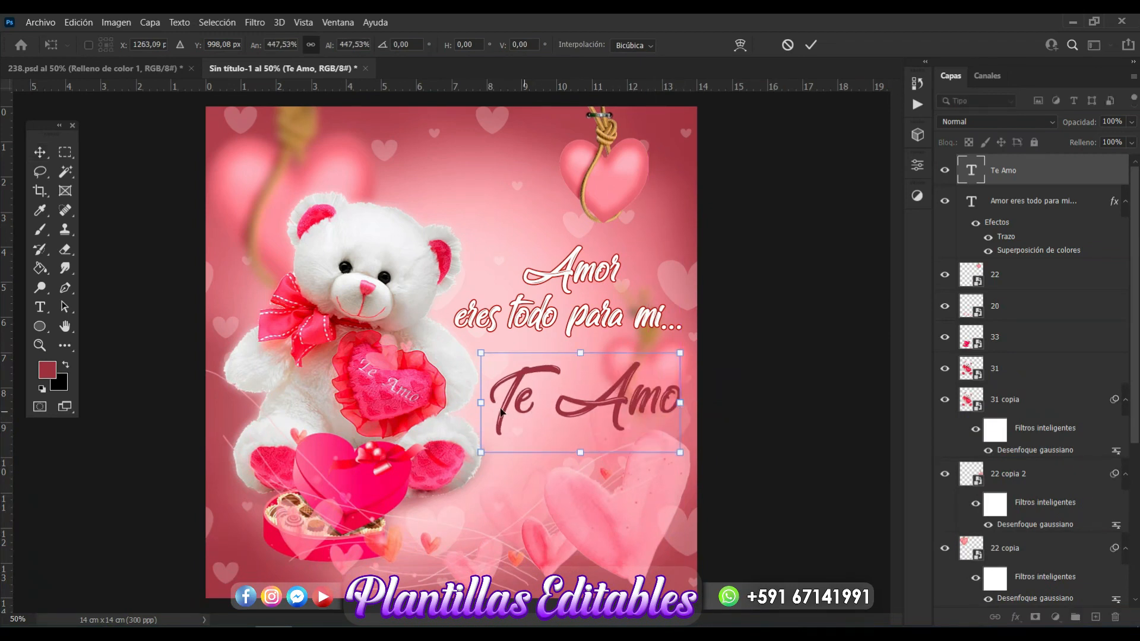
drag(483, 404, 471, 404)
key(Return)
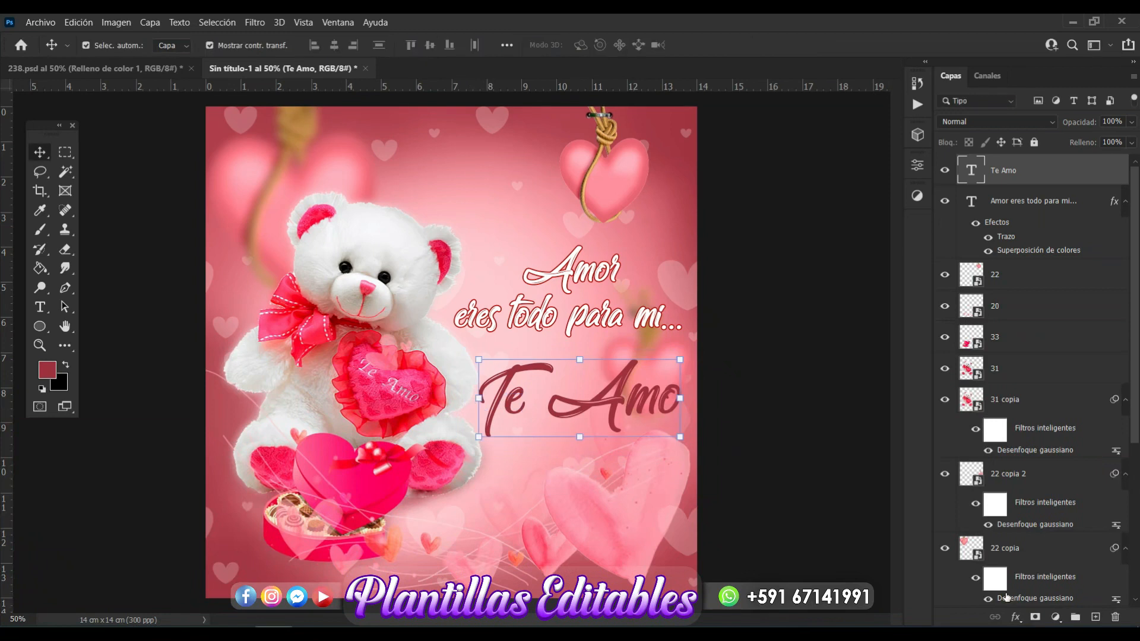
Give the "Te Amo" text a white Color Overlay at 100% opacity
click(1011, 618)
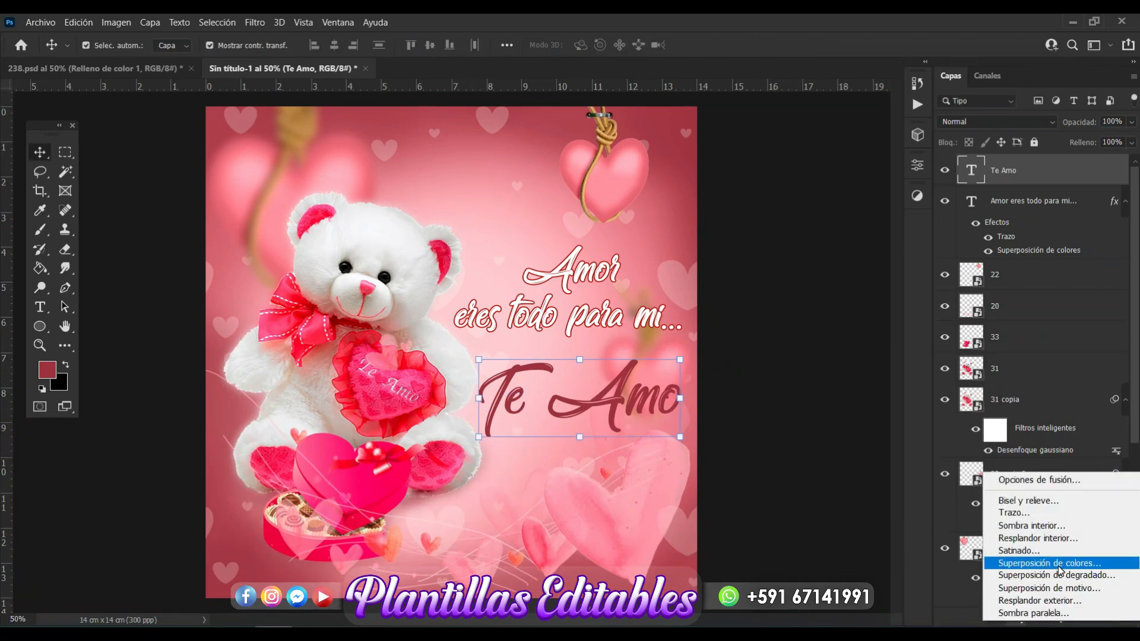
click(1058, 566)
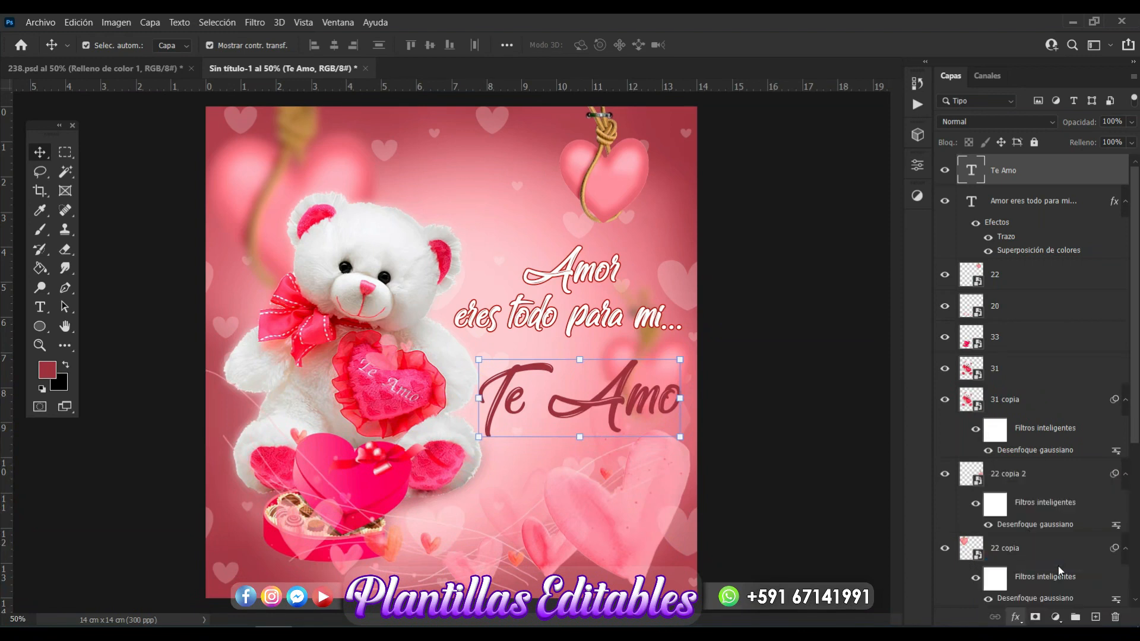
drag(747, 98, 1039, 82)
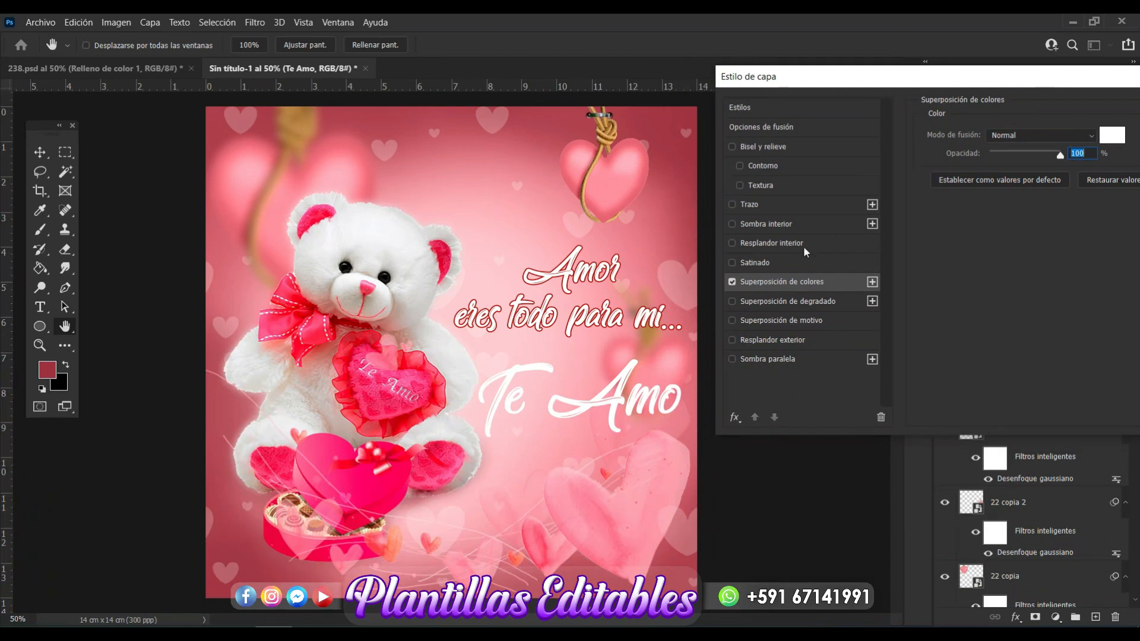
Add a 4 px outside stroke in purple 92099b to the "Te Amo" text and apply the layer style
click(779, 203)
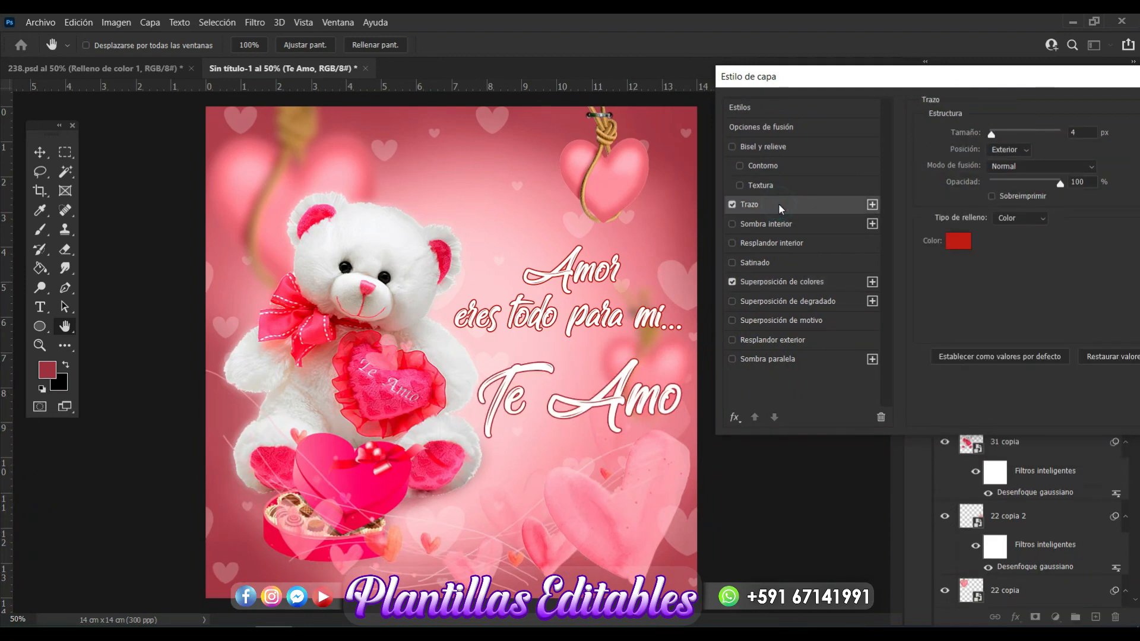
click(963, 246)
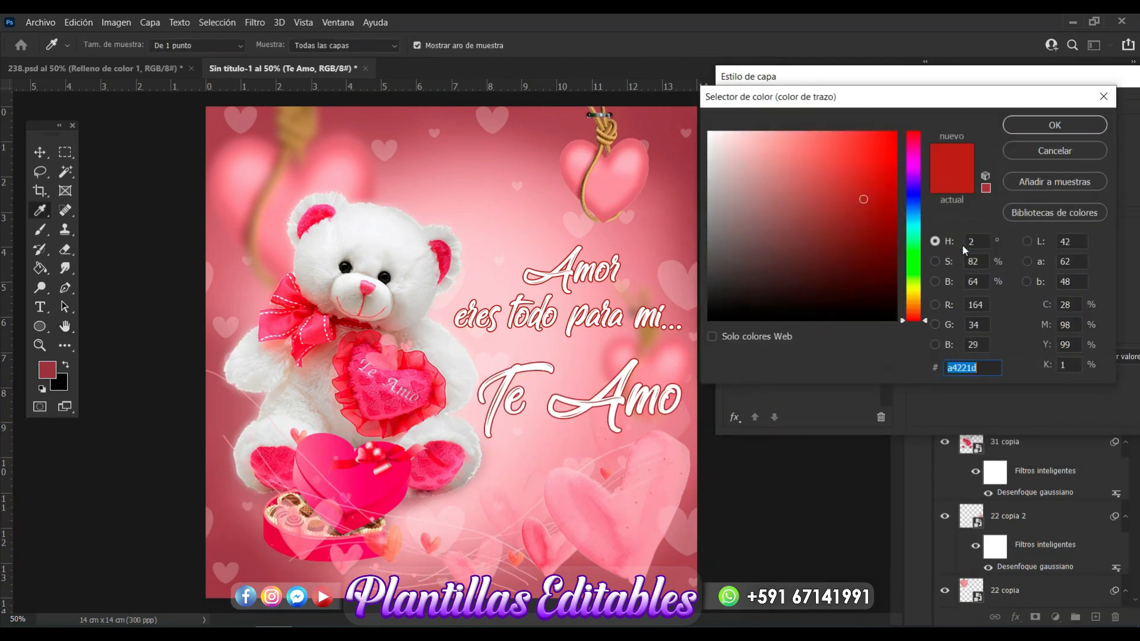
click(913, 165)
click(889, 240)
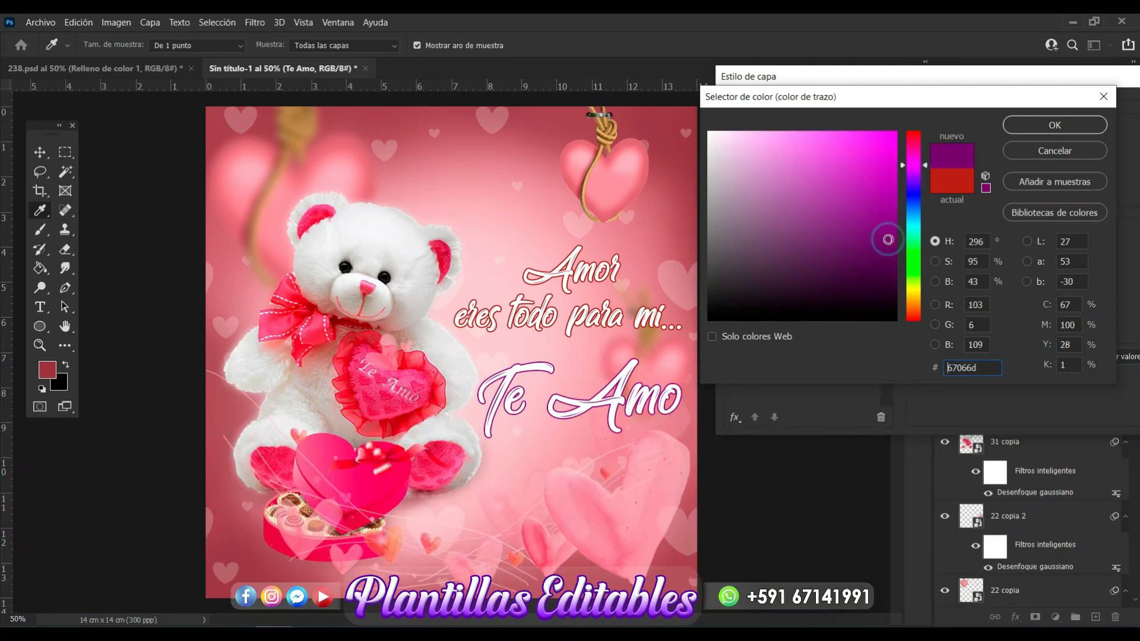
drag(888, 240, 888, 205)
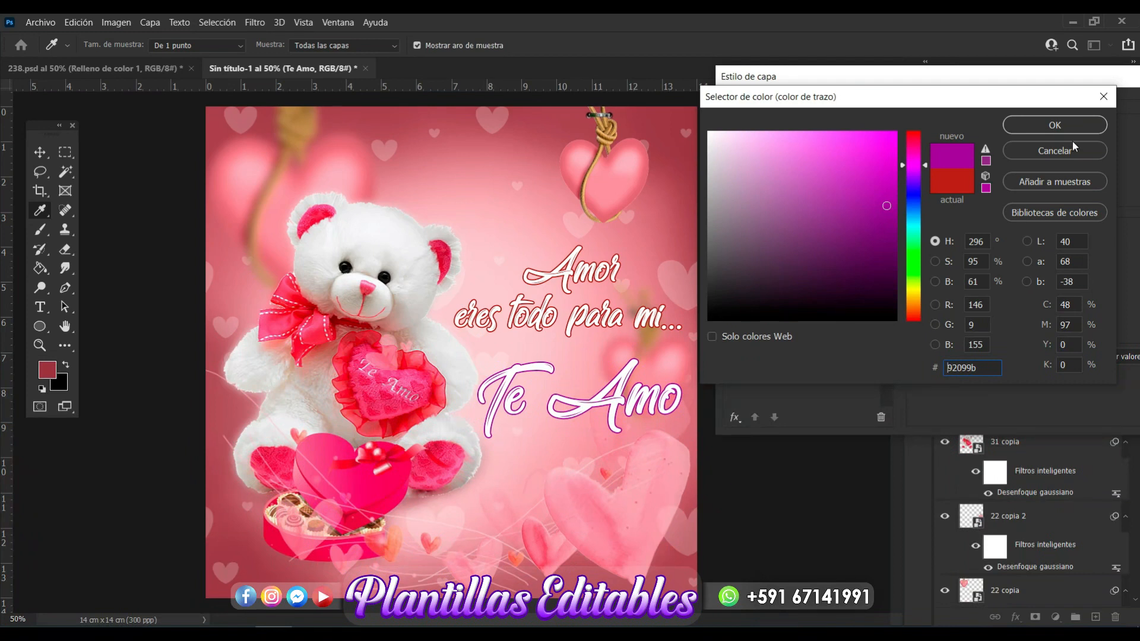
click(1061, 127)
drag(1045, 85, 814, 130)
click(1020, 157)
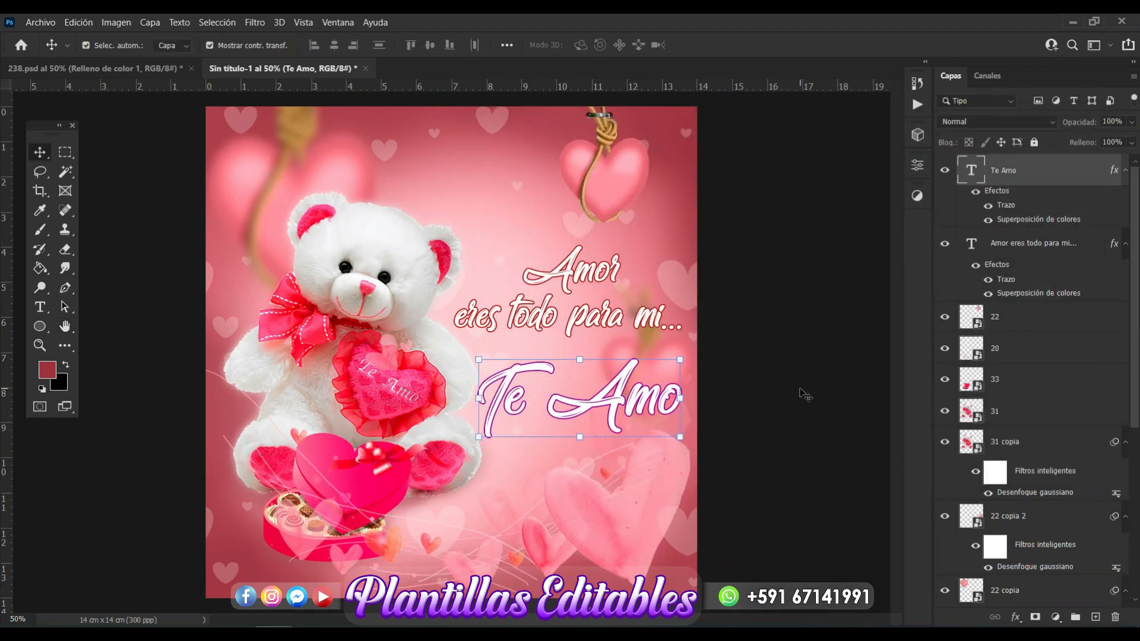
Select the teddy bear layers 31 and 31 copia together with layer Capa 3, leaving 22 copia 2 out
click(761, 450)
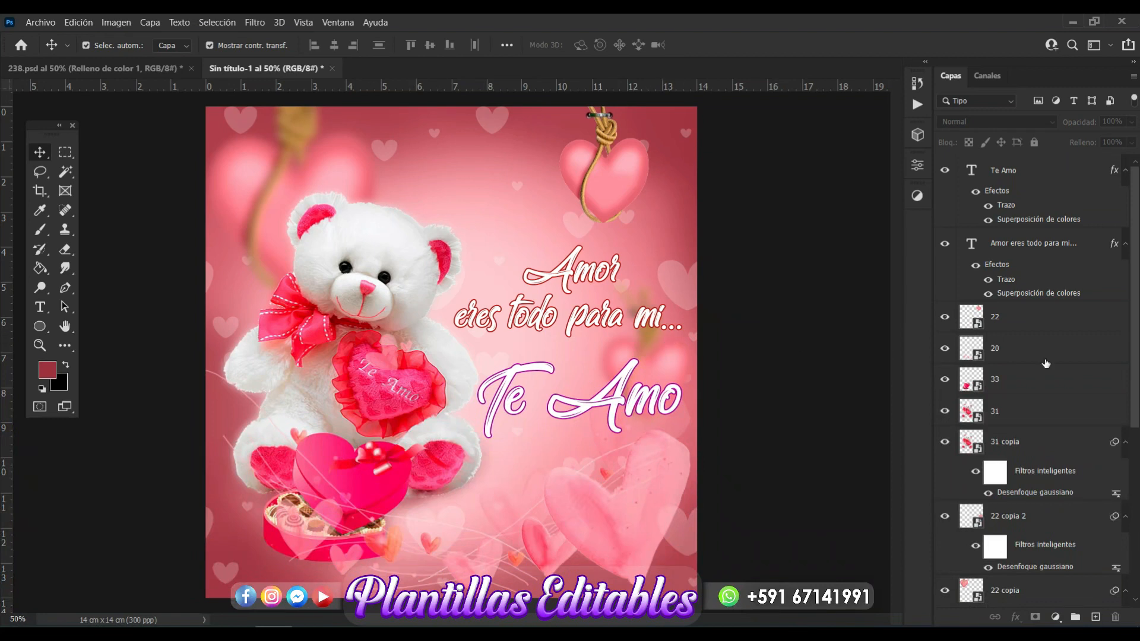
scroll(1046, 364, down, 5)
scroll(1080, 351, up, 5)
drag(1135, 294, 1, 322)
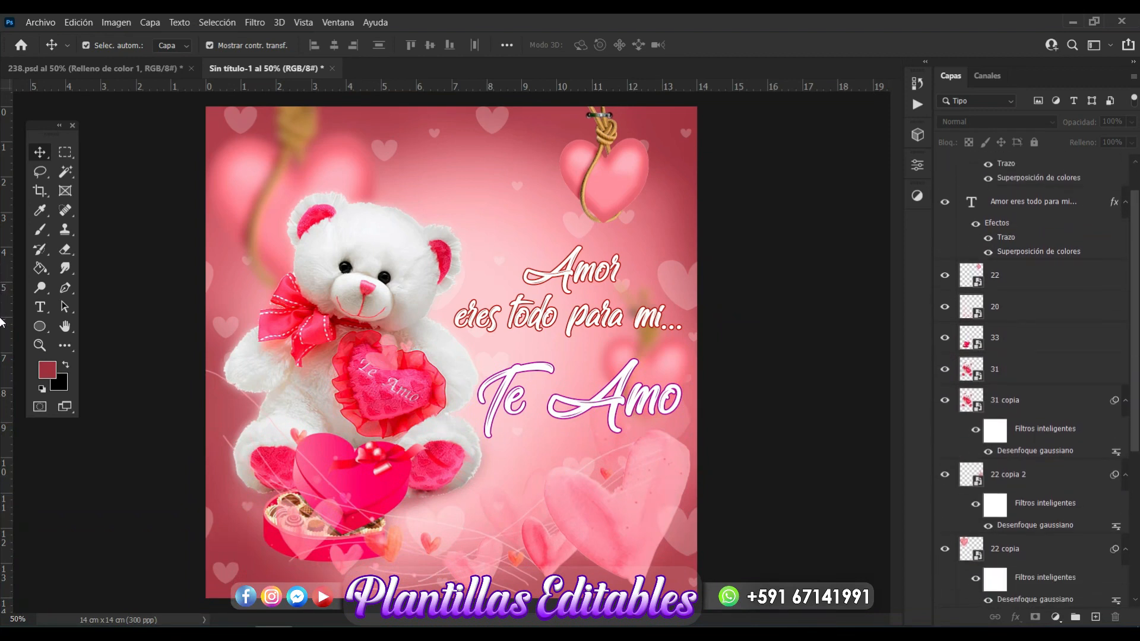
click(399, 281)
ctrl+click(1008, 402)
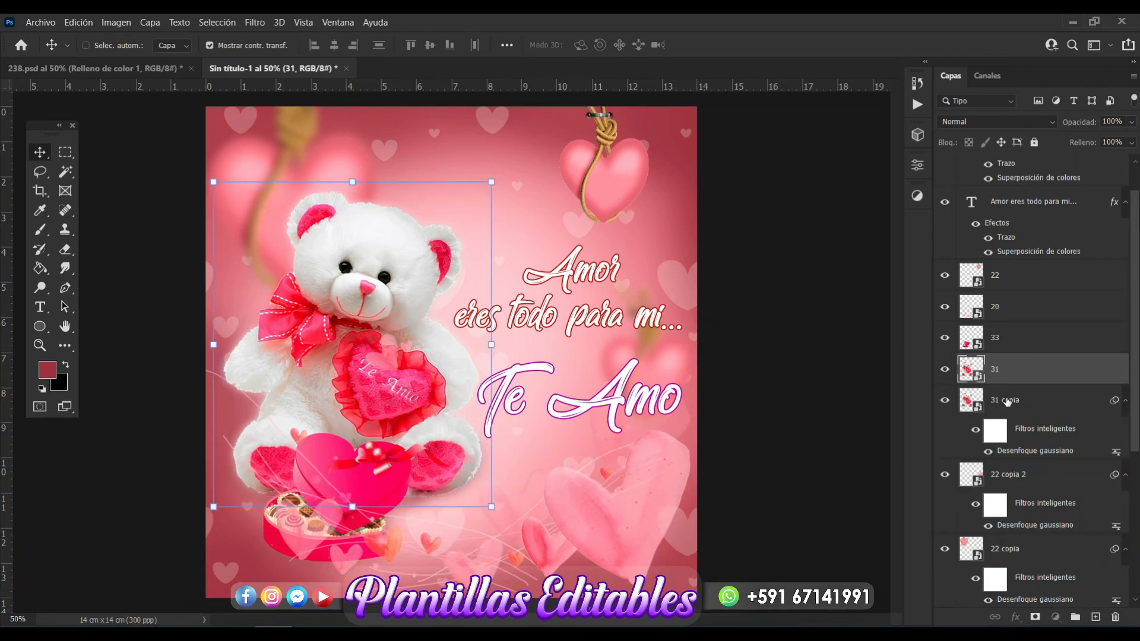
ctrl+click(1020, 446)
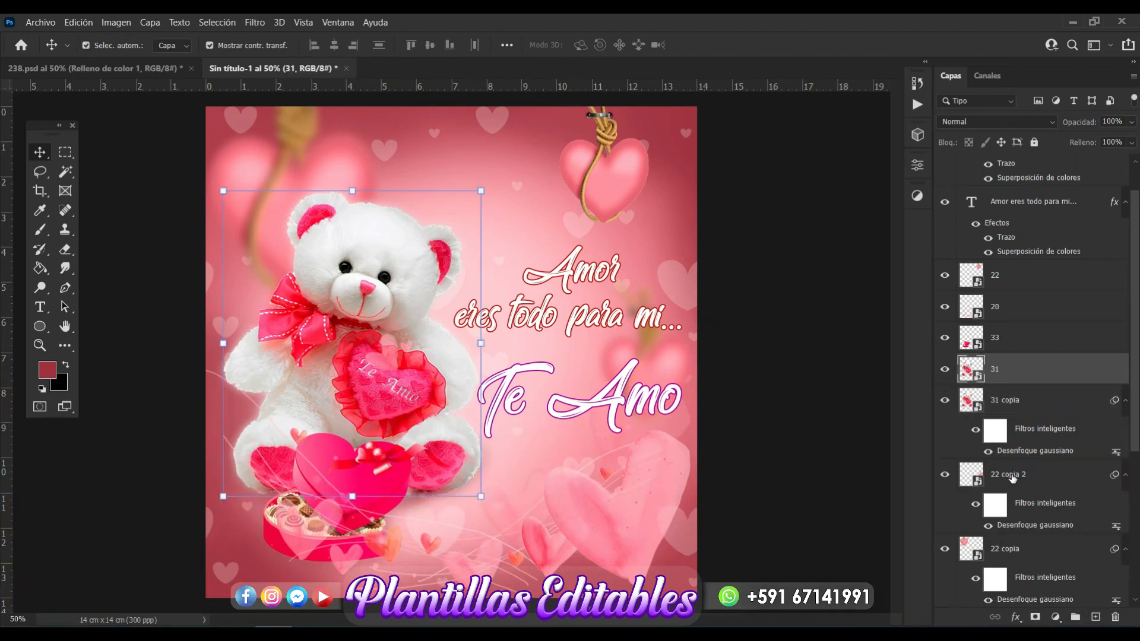
click(1007, 400)
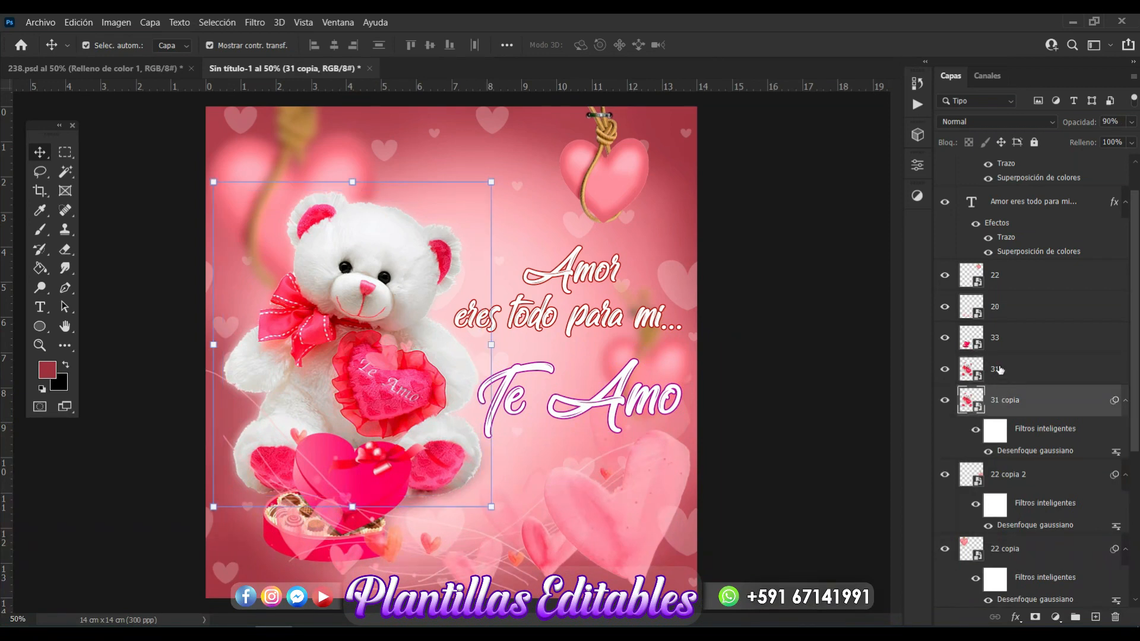
click(1001, 370)
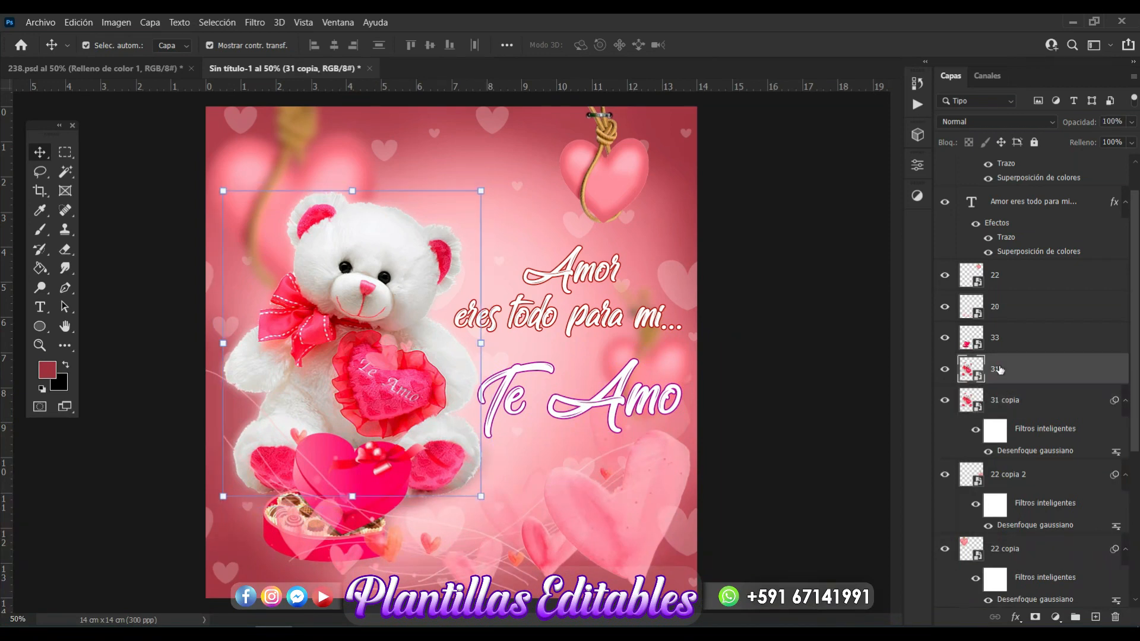
ctrl+click(1006, 401)
ctrl+click(1004, 477)
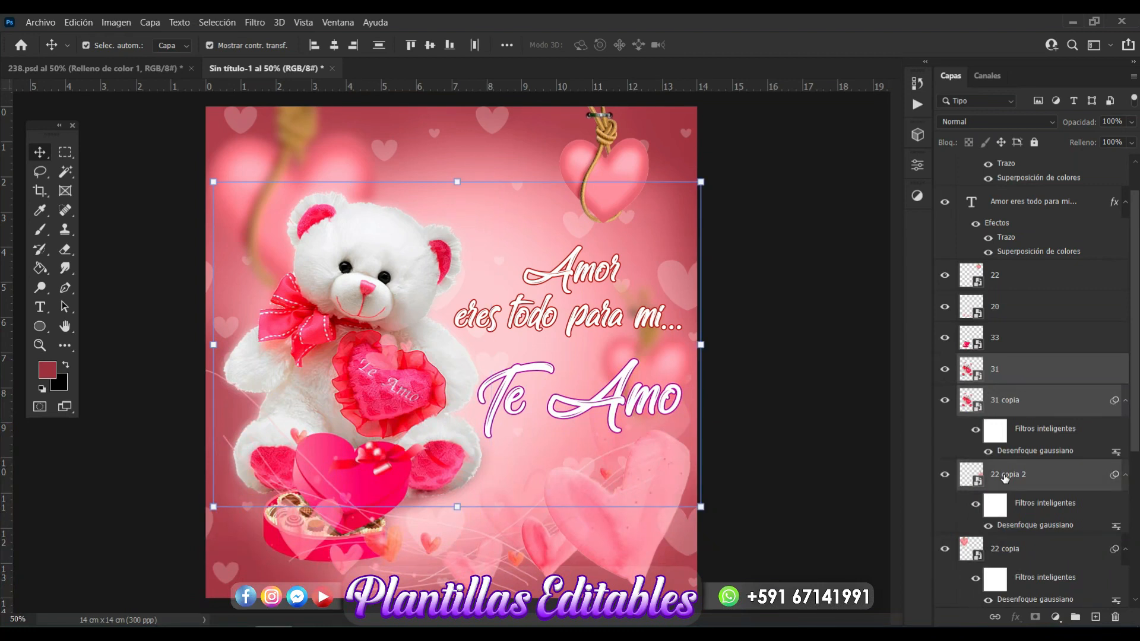
click(945, 475)
scroll(1008, 481, down, 3)
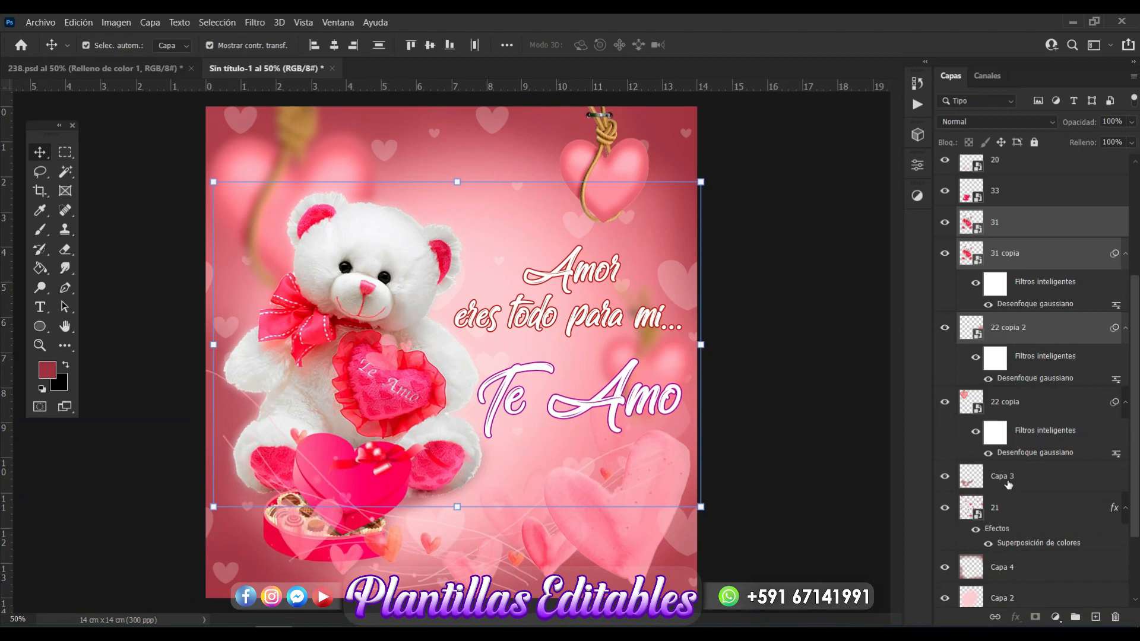
ctrl+click(1021, 328)
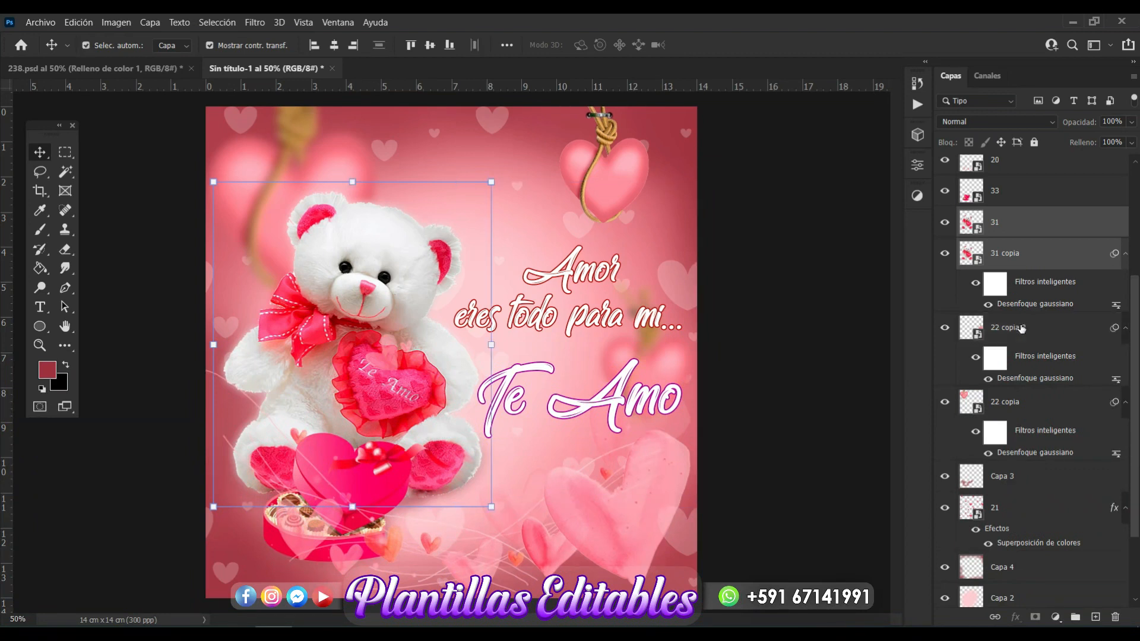
ctrl+click(1004, 481)
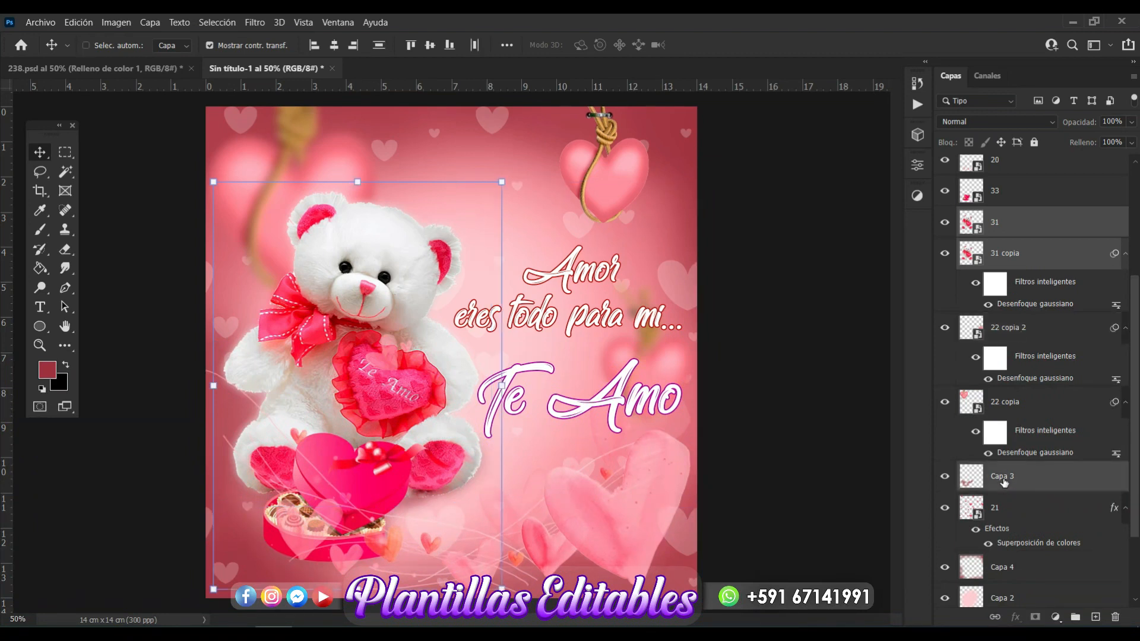
Scale the selected teddy bear layers together to about 115%, shift them slightly down and left, apply the transformation and deselect them
click(503, 181)
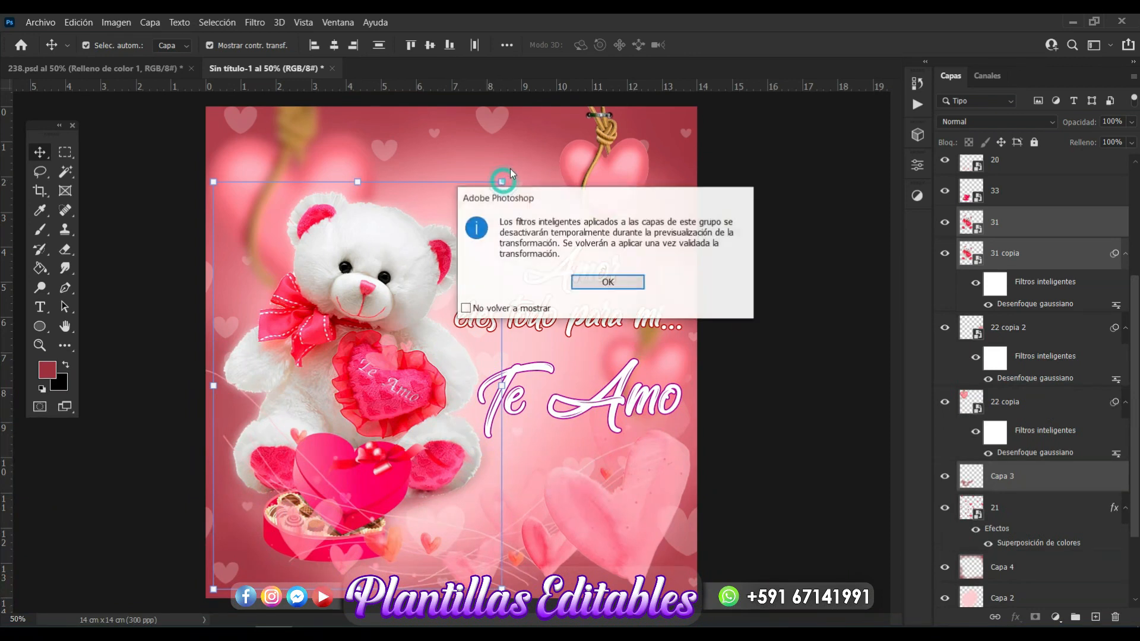
click(603, 283)
drag(503, 184, 556, 122)
drag(394, 392, 384, 404)
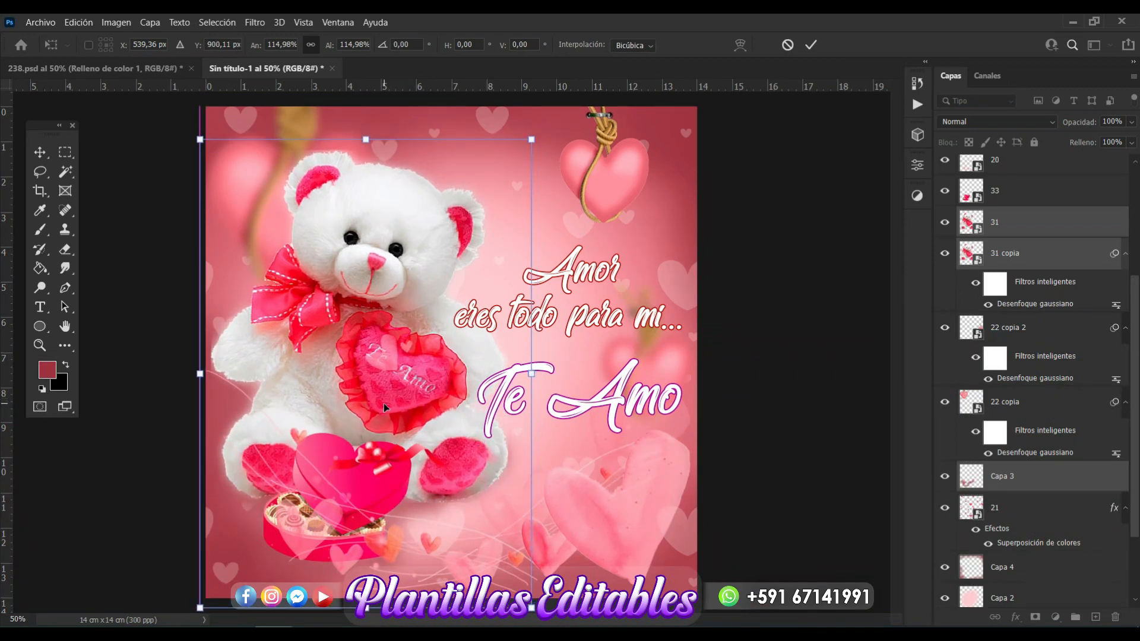
key(Return)
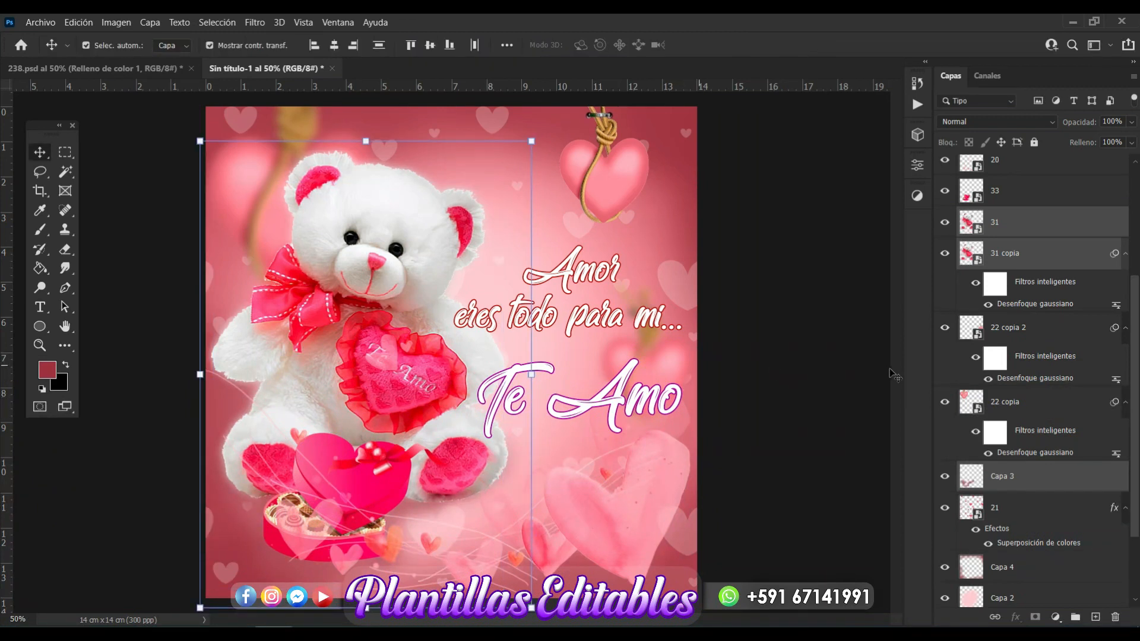
click(754, 423)
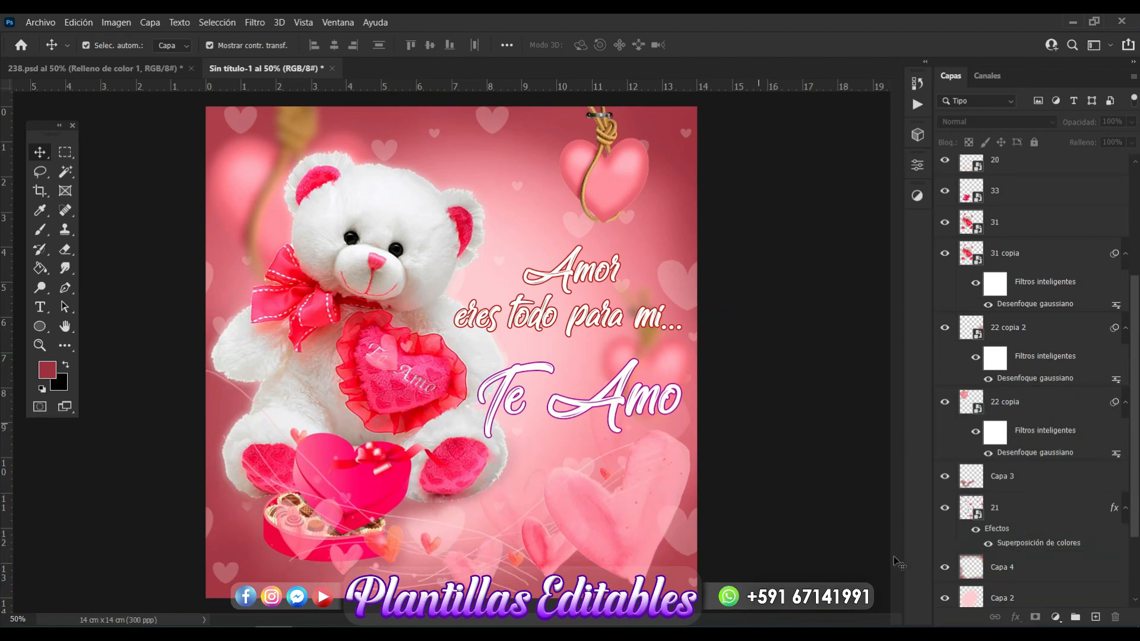
click(927, 635)
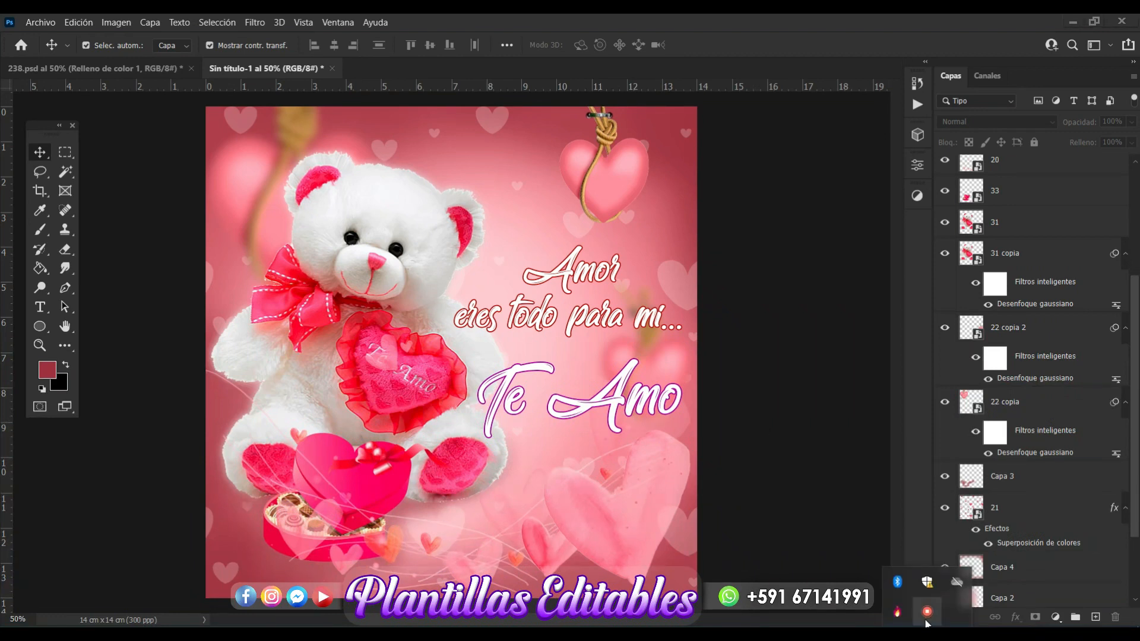